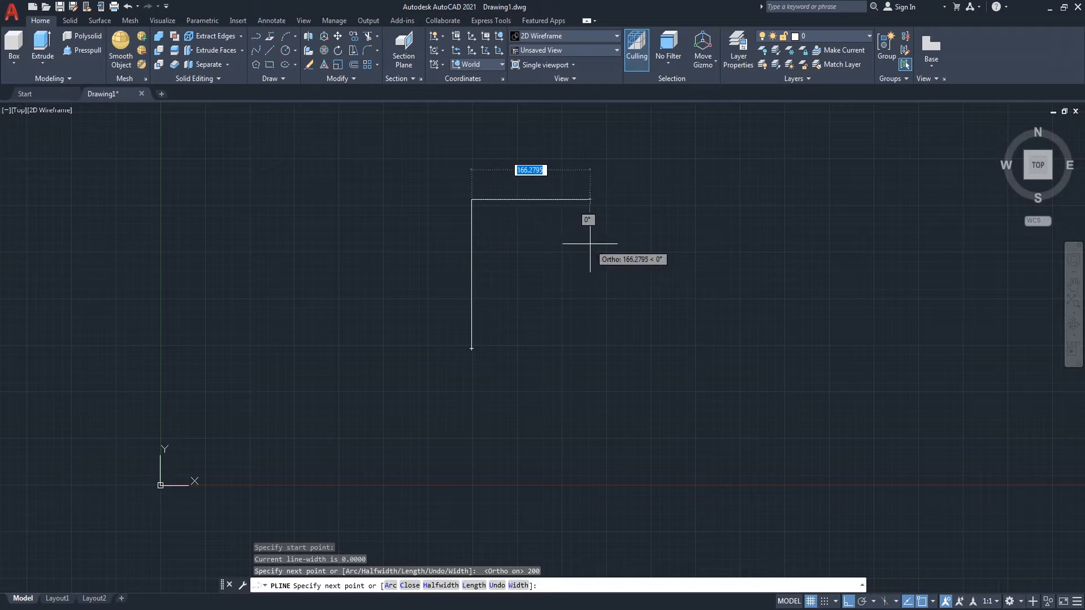
key("Return")
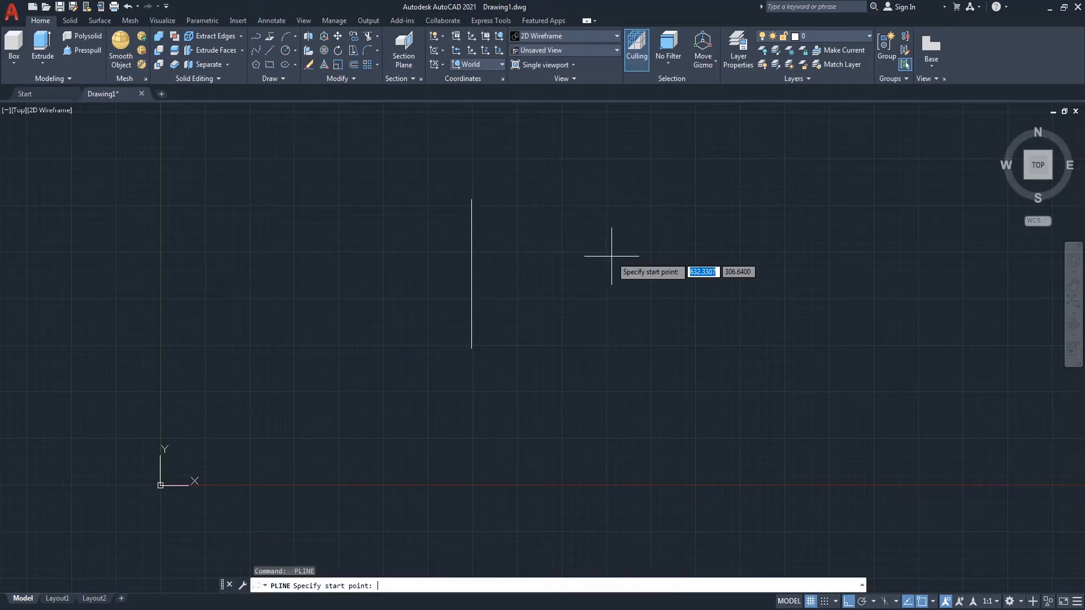
Step: Finish the left vertical line and draw a 250-unit vertical polyline to its right
left_click(628, 356)
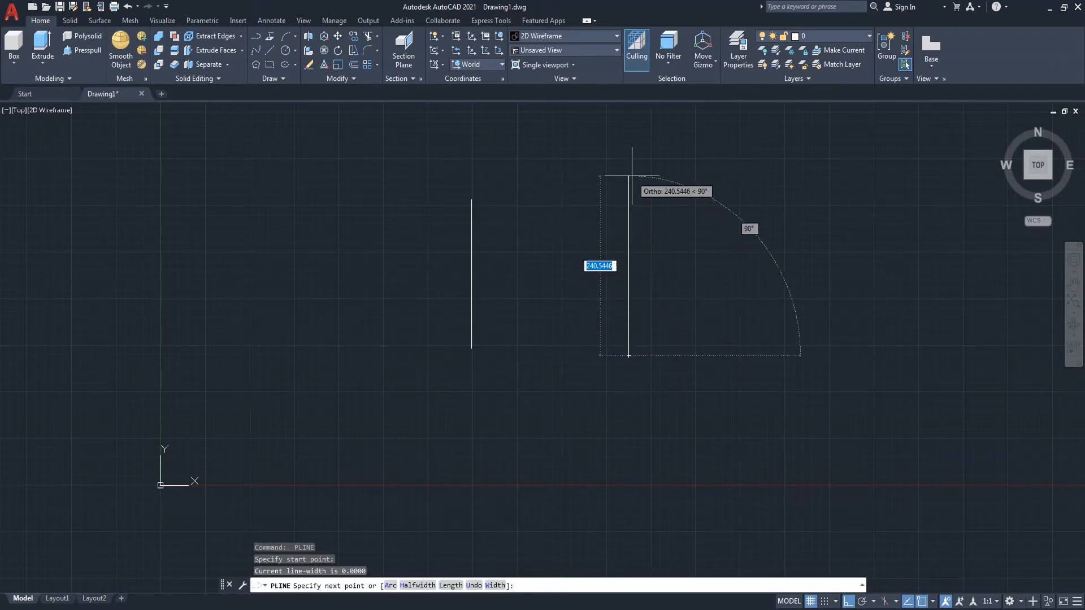
type("250")
key("Return")
key("Return")
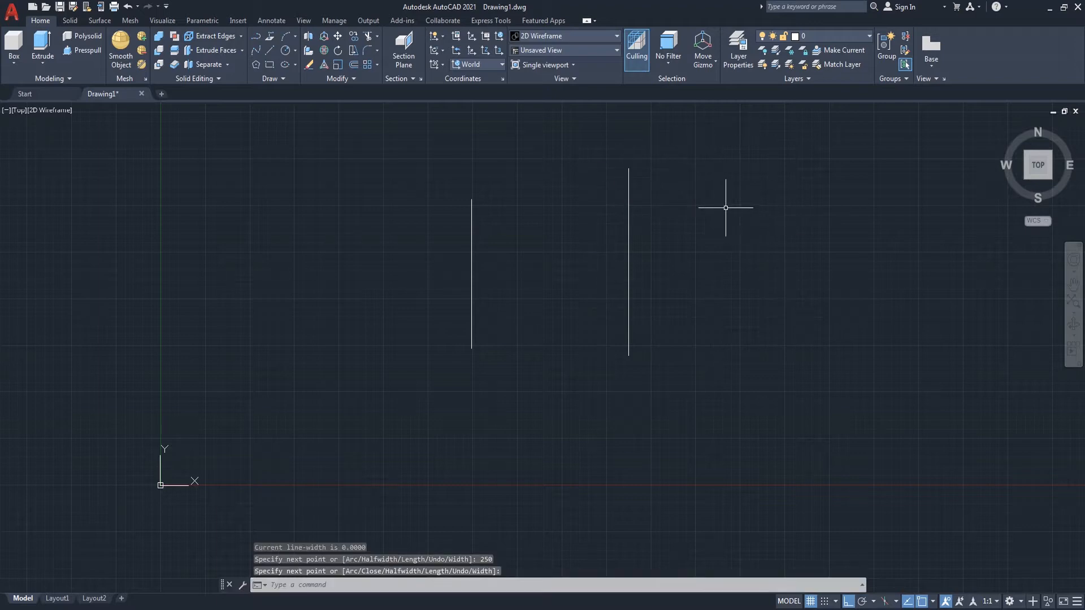
Step: Draw a horizontal polyline about 250 units long from the middle of the left vertical line
right_click(726, 208)
left_click(761, 215)
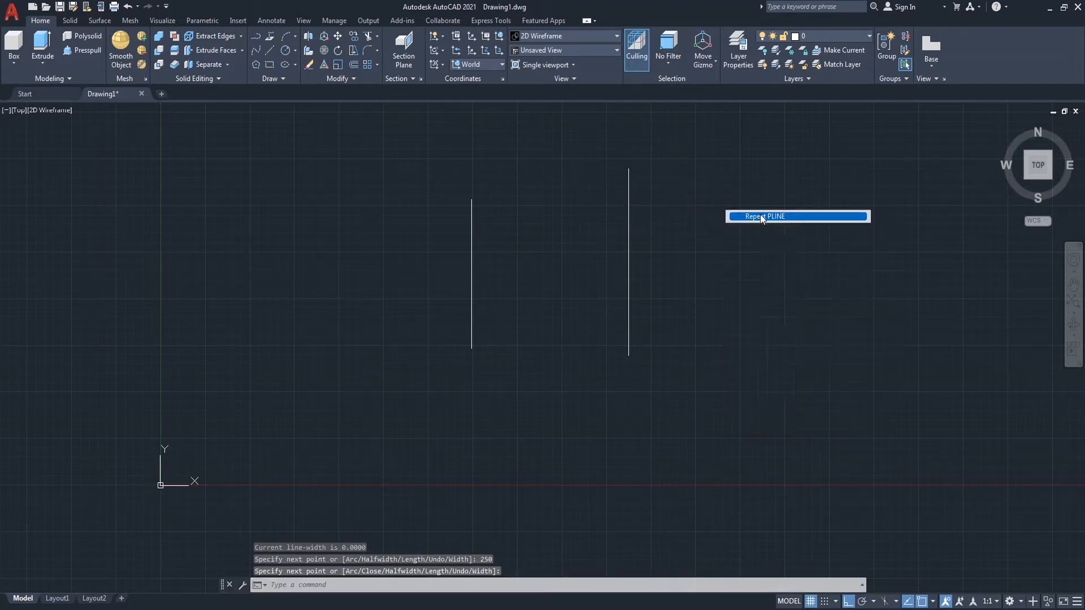
left_click(471, 274)
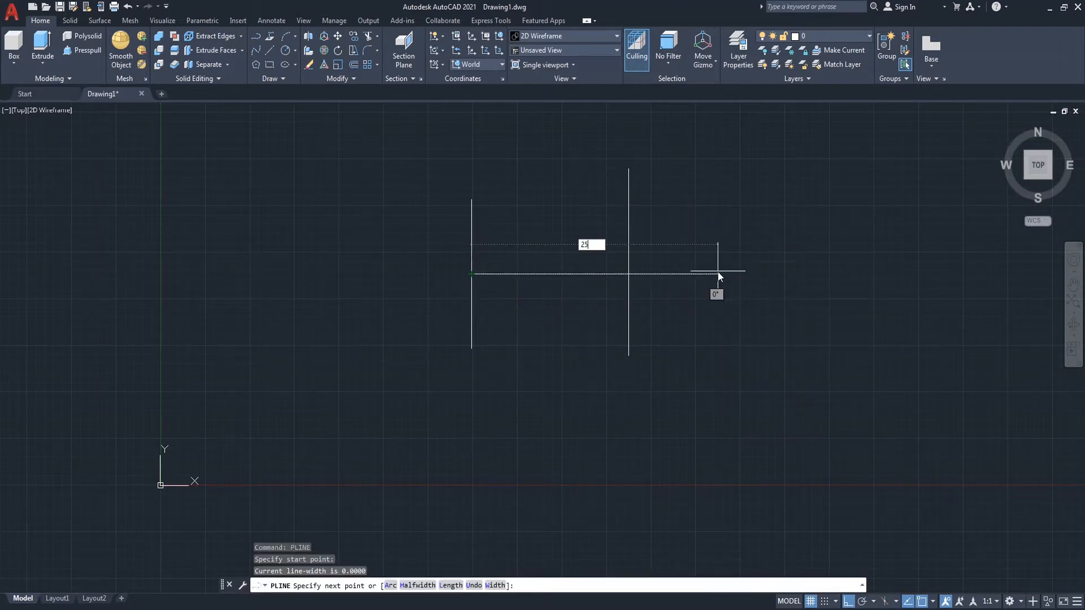
key("Return")
Step: Move the right vertical line so its midpoint sits on the right end of the horizontal line
key("Return")
type("m")
key("Return")
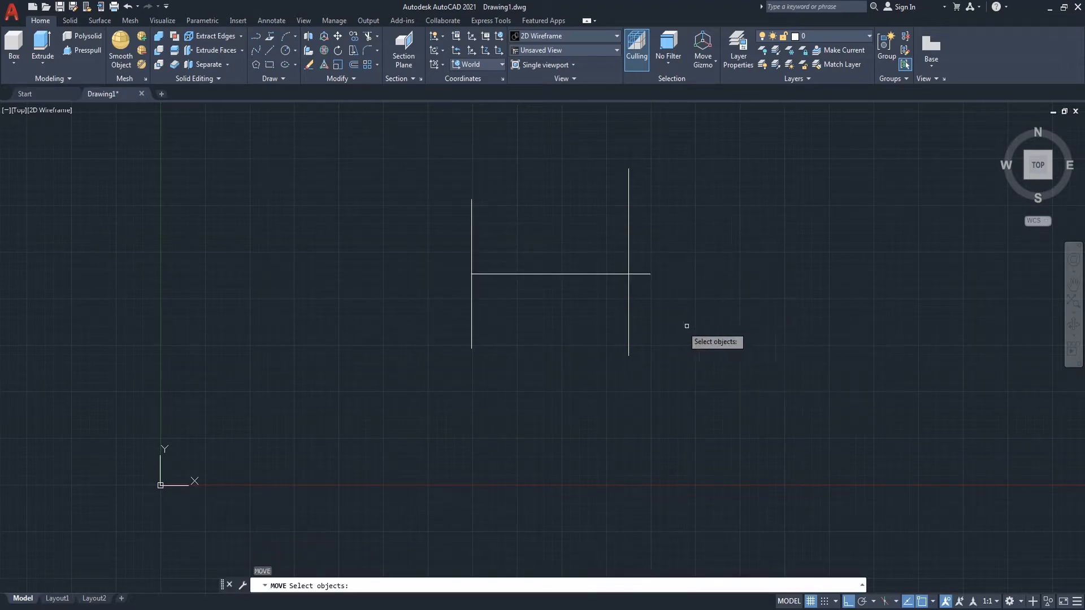
left_click(629, 319)
key("Return")
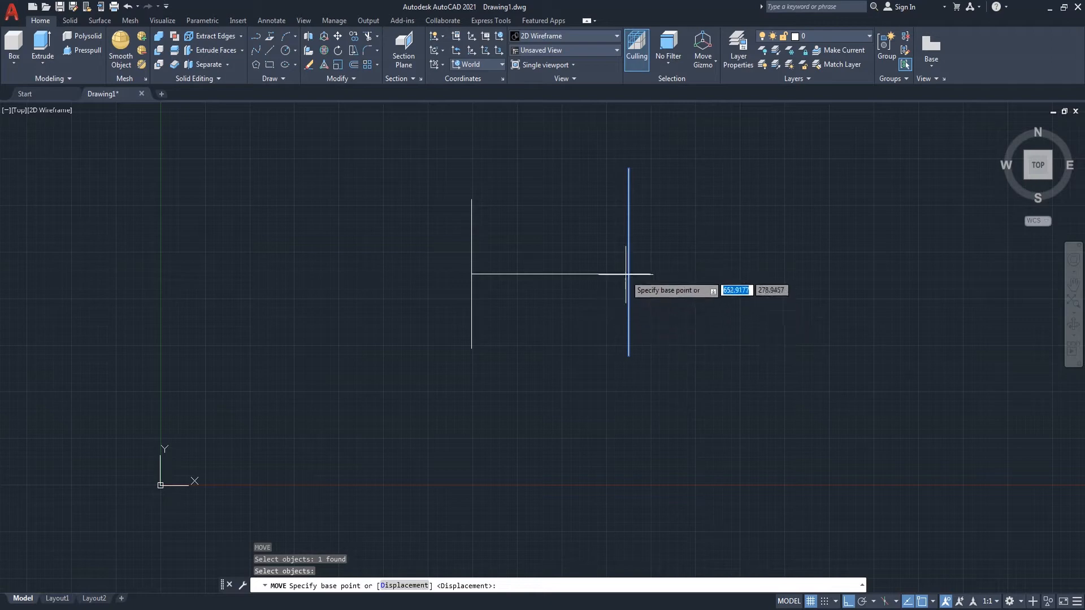
left_click(628, 261)
left_click(650, 275)
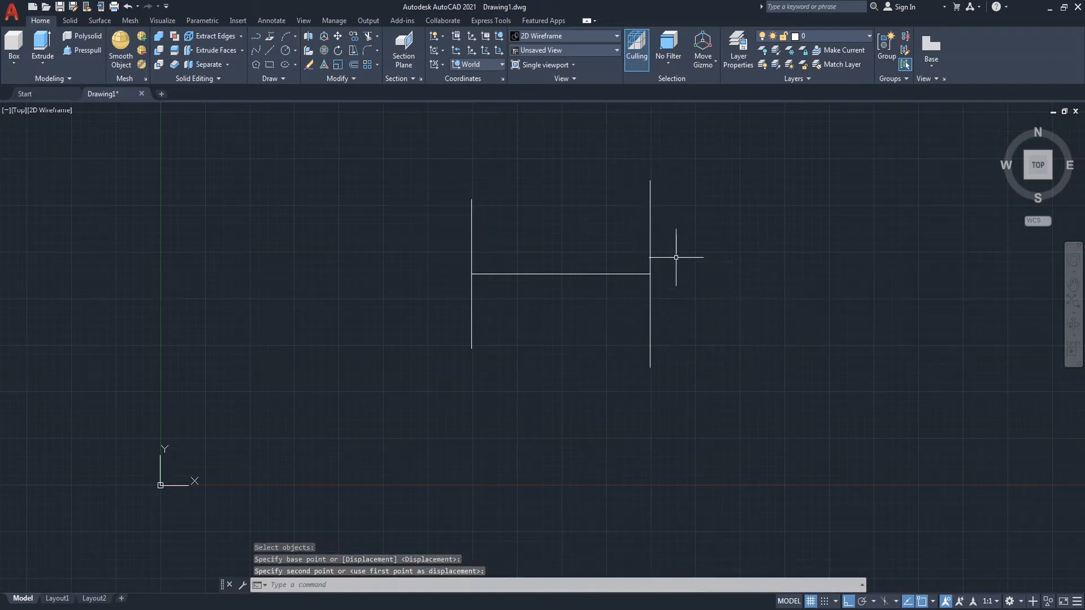
Step: Draw a polyline connecting the top ends of the left and right vertical lines
type("pl")
key("Return")
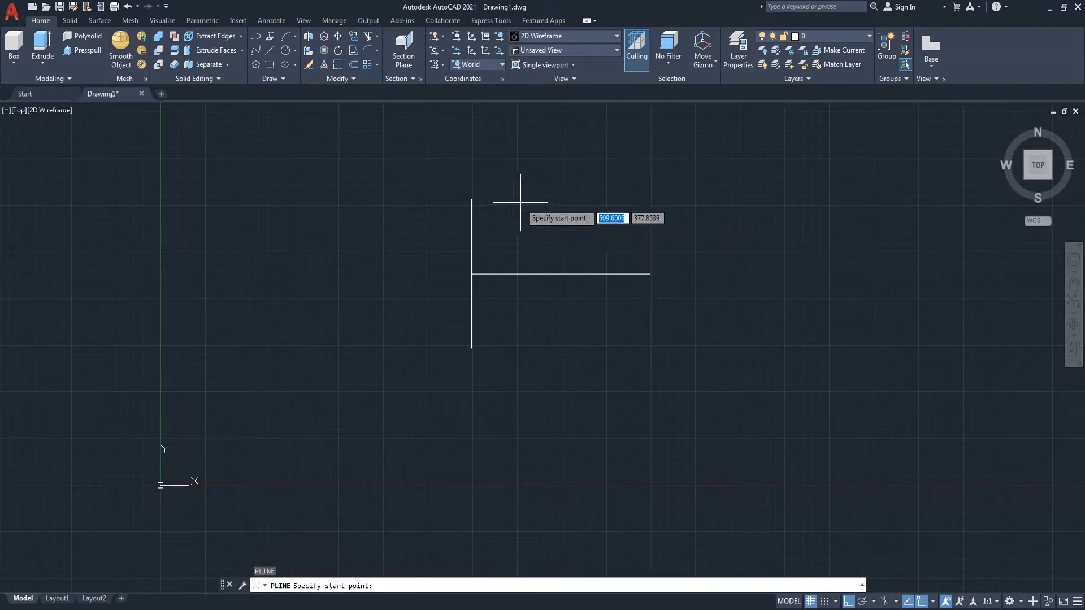
left_click(471, 199)
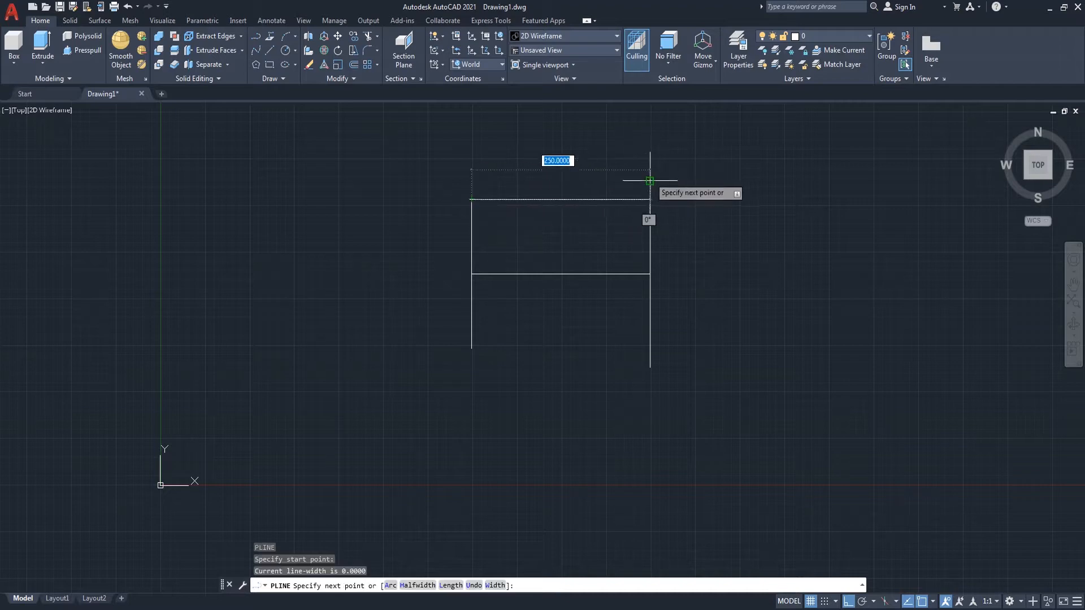
left_click(650, 181)
key("Return")
Step: Draw a polyline connecting the bottom ends of the left and right vertical lines
right_click(703, 256)
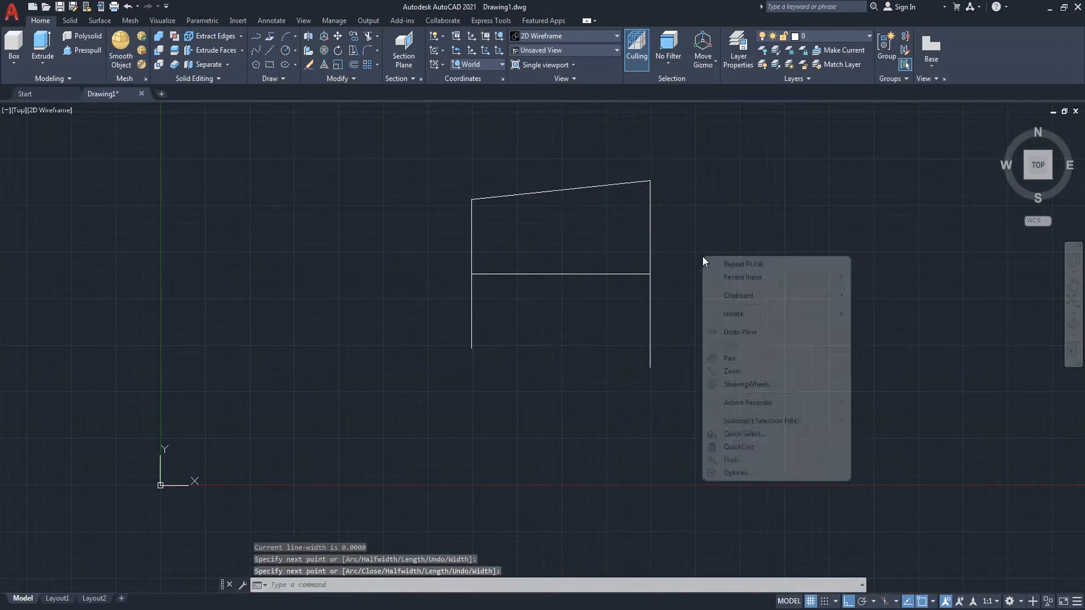
left_click(738, 261)
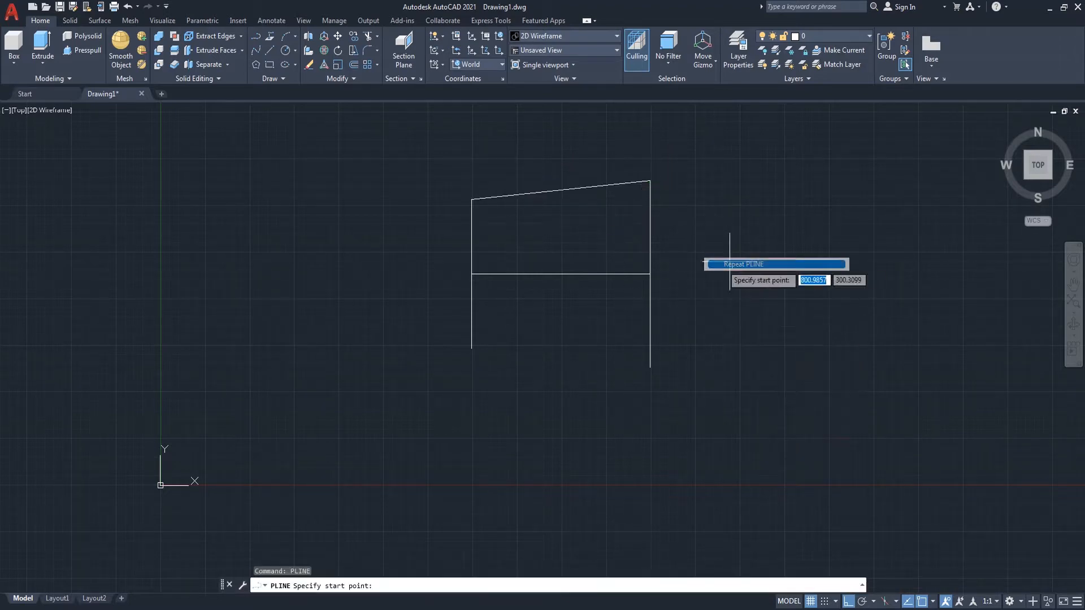
left_click(471, 349)
left_click(647, 366)
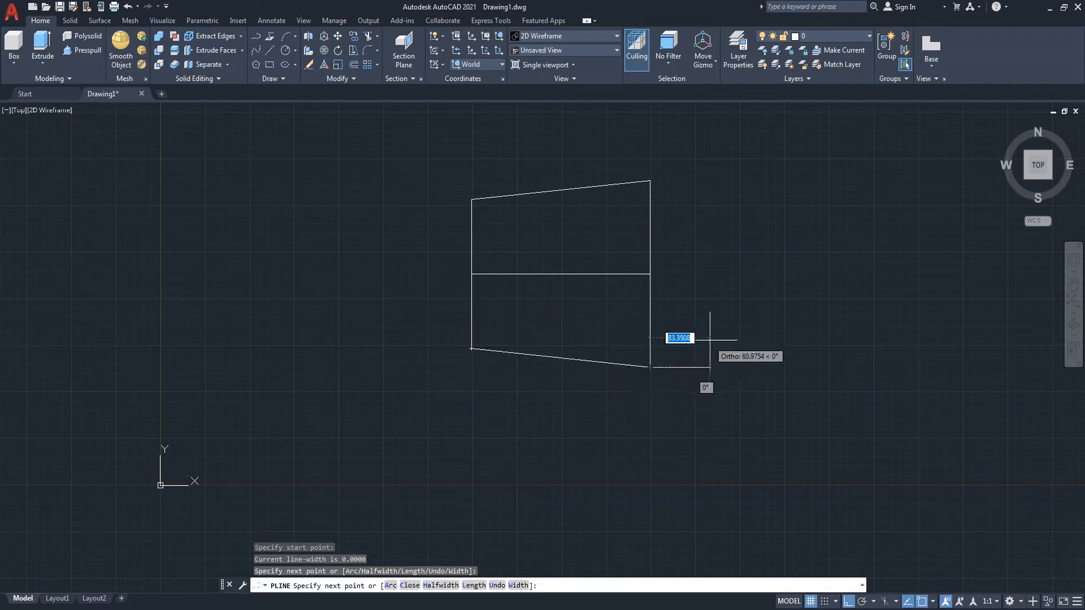
key("Return")
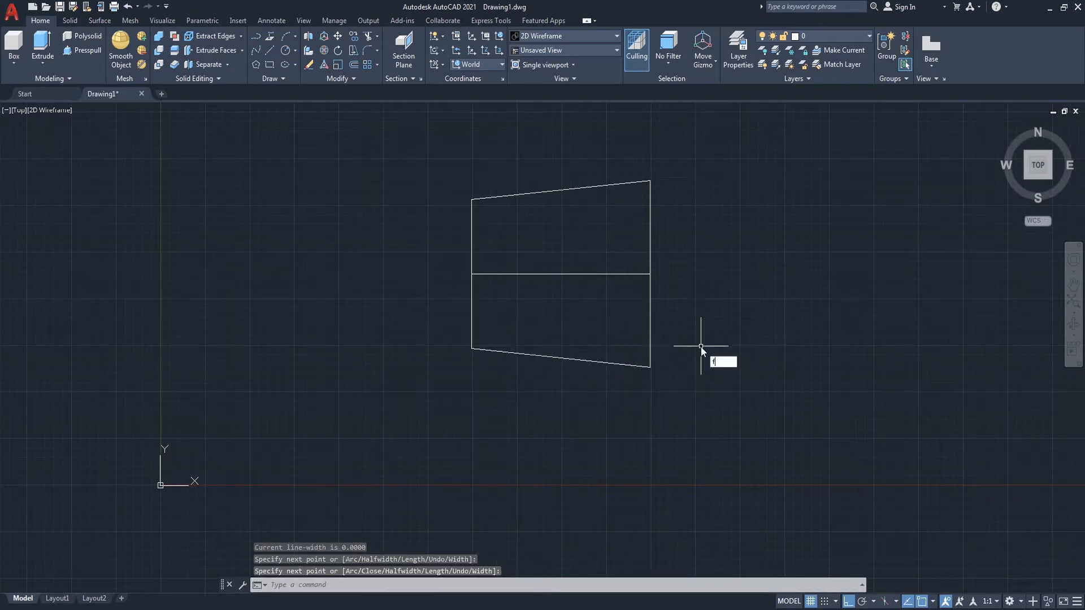
Step: Fillet the lower-left corner between the bottom edge and left line with a radius of 50
type("f")
key("Return")
key("Return")
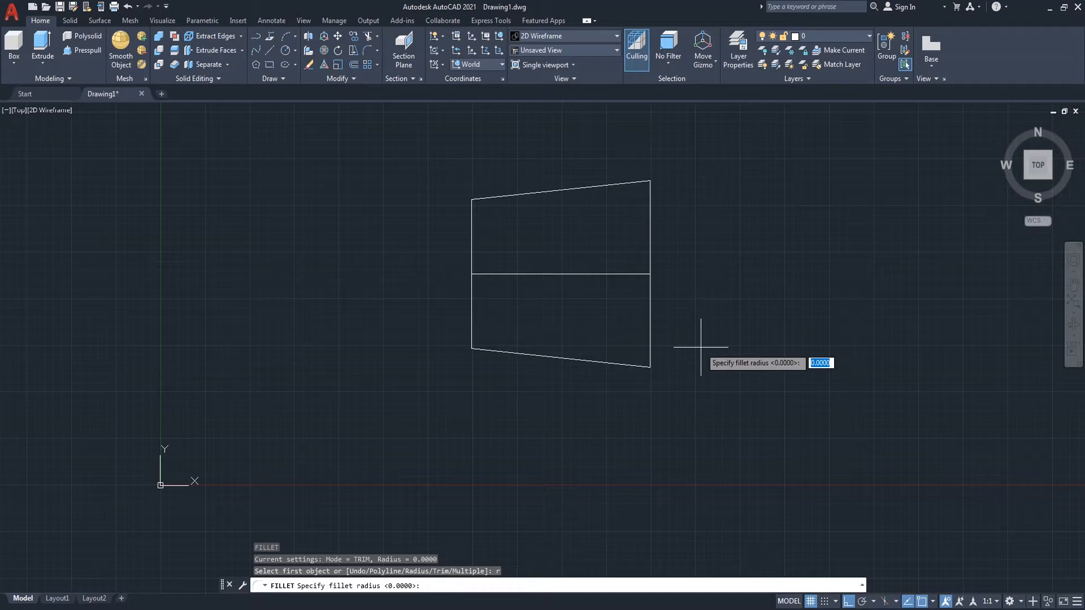
type("50")
key("Return")
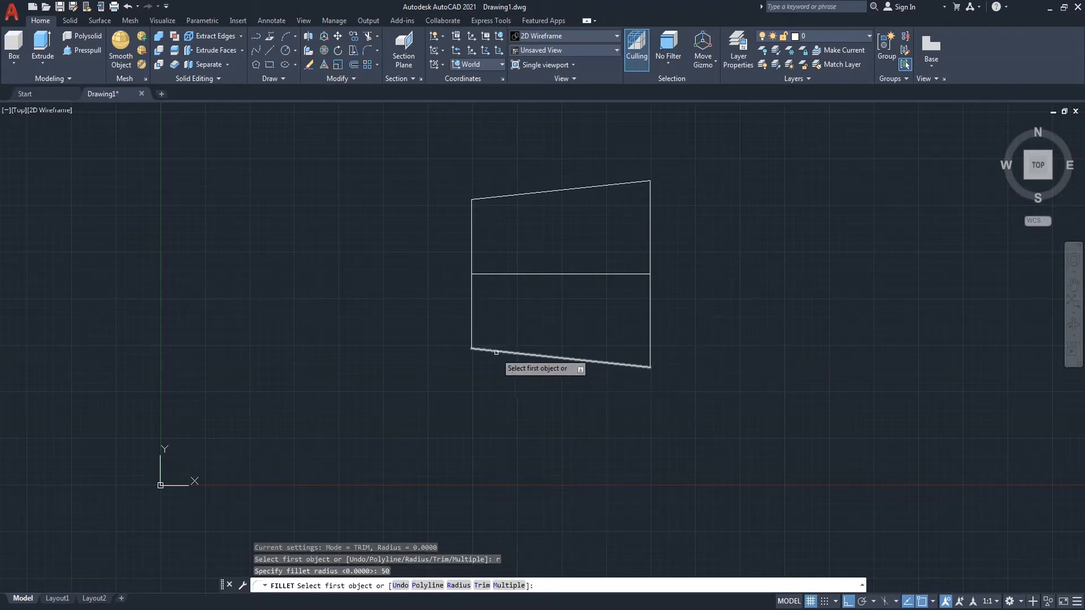
left_click(491, 351)
left_click(470, 332)
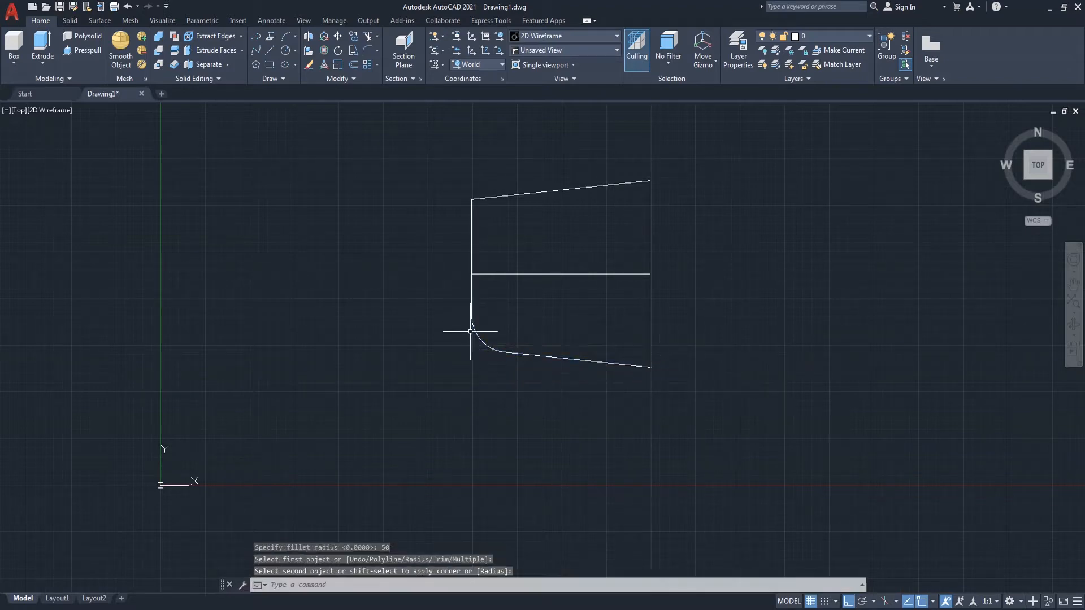
Step: Fillet the upper-left corner between the left line and top edge with the same radius
key("Return")
left_click(473, 221)
left_click(483, 196)
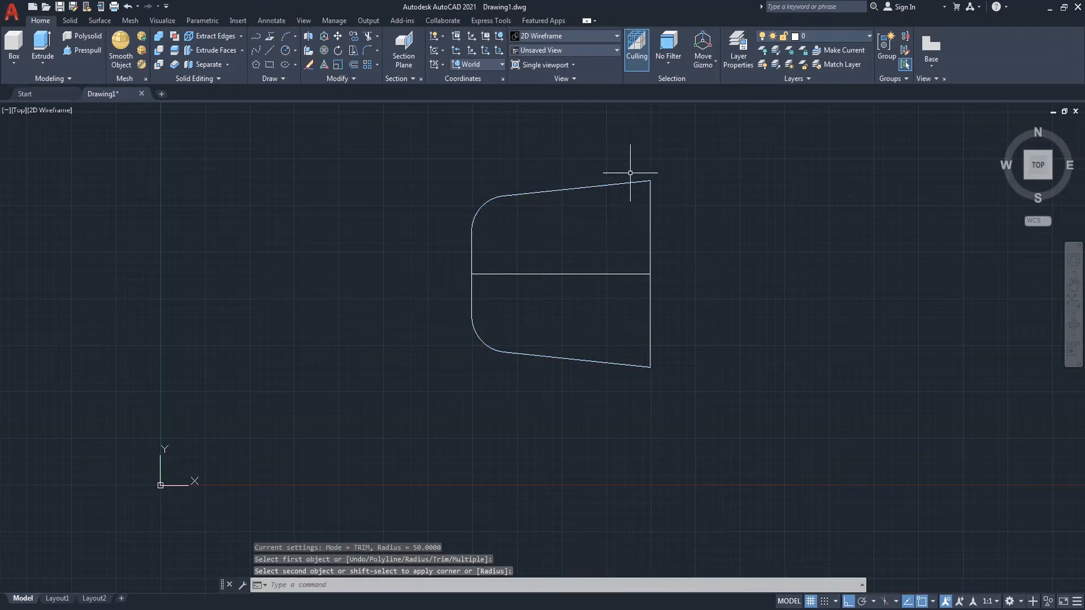
Step: Offset the filleted outline 10 units outward
type("o")
key("Return")
type("1")
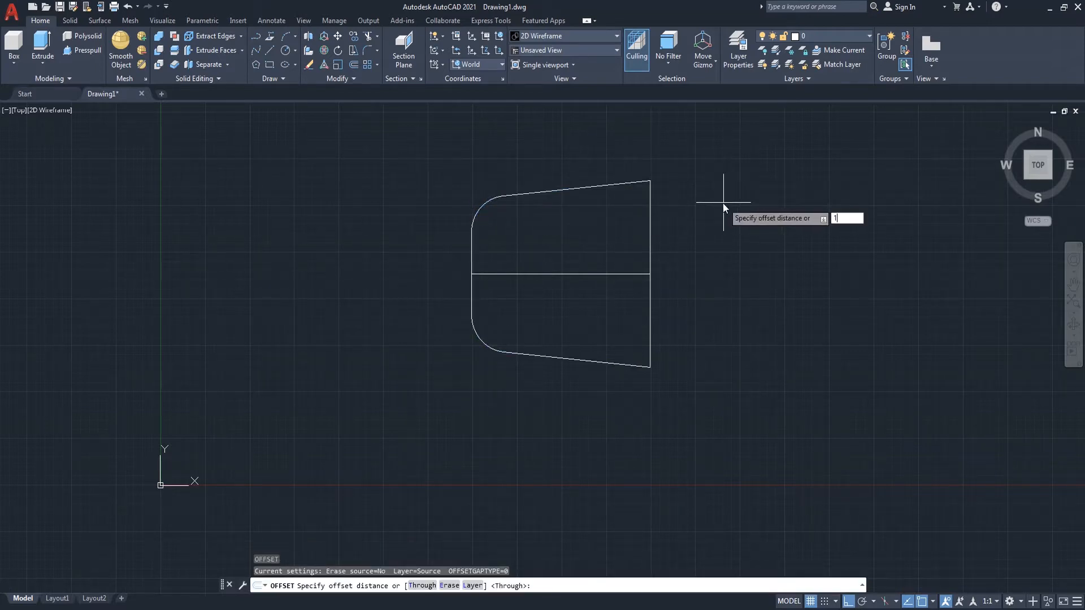
type("0")
key("Return")
left_click(633, 182)
left_click(614, 157)
key("Return")
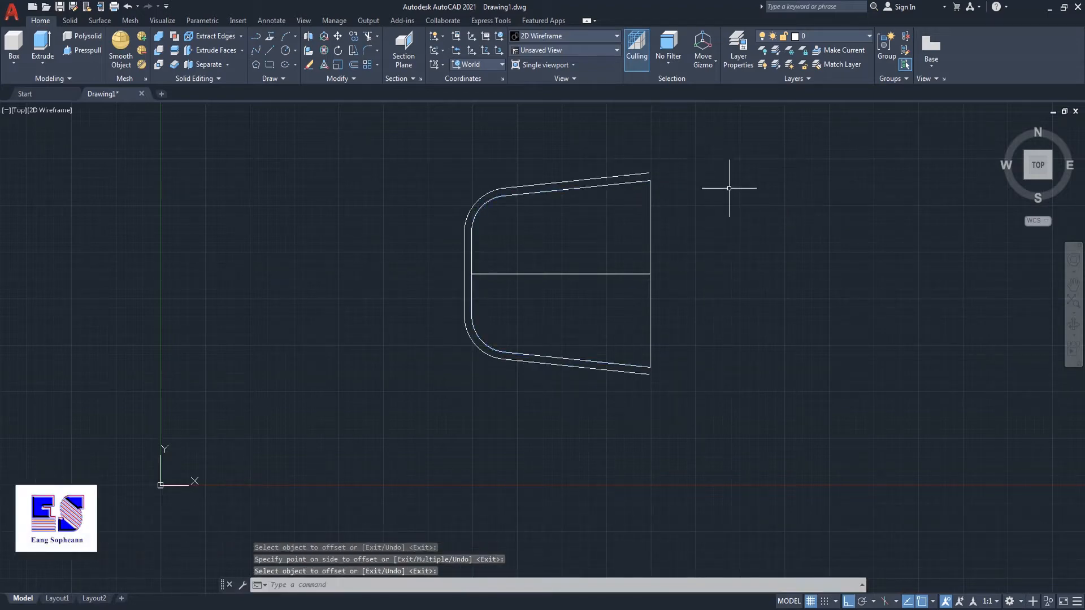
Step: Join the inner outline with the right vertical line into one polyline
type("j")
key("Return")
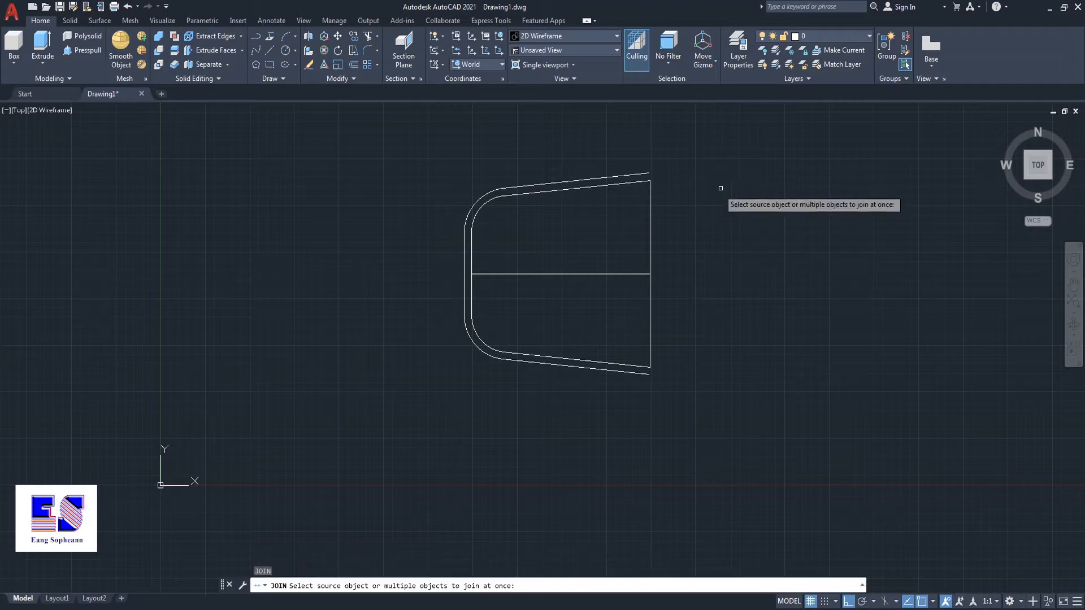
left_click(626, 182)
left_click(650, 221)
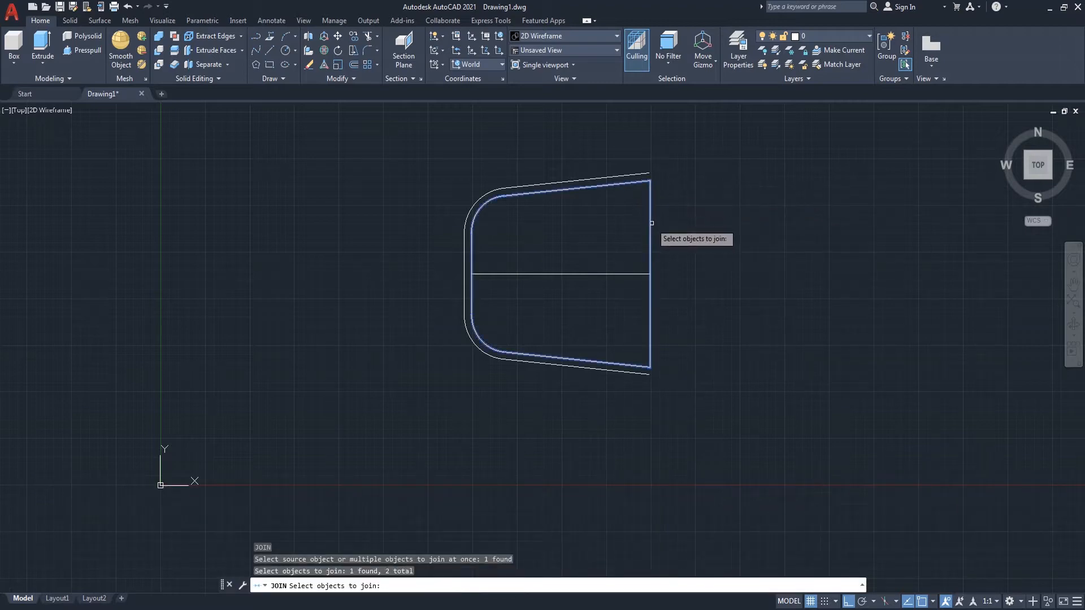
key("Return")
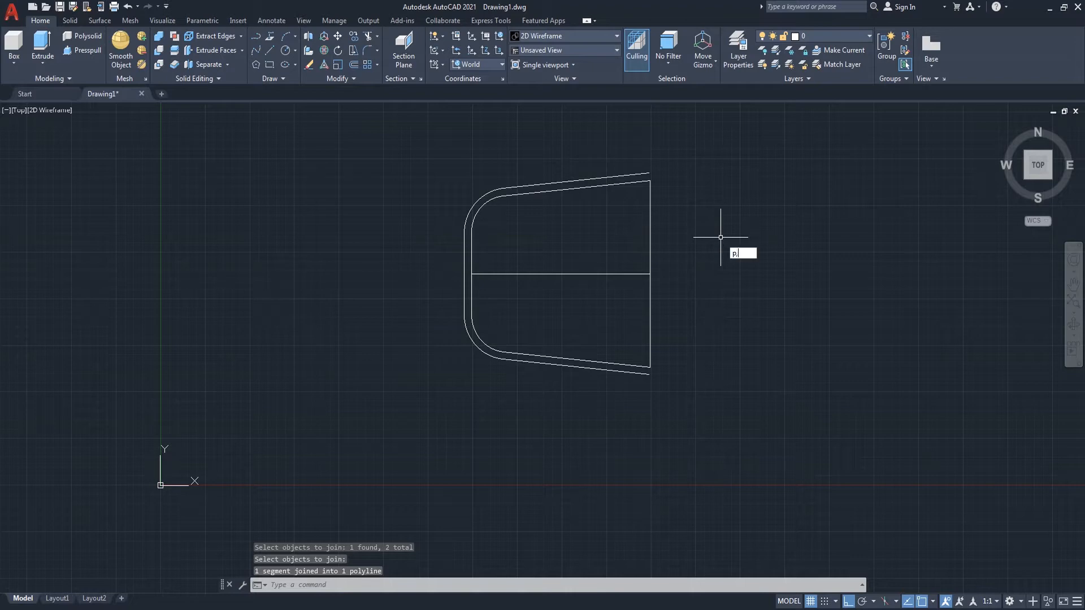
Step: Draw a vertical polyline closing the right end of the outer outline
key("BackSpace")
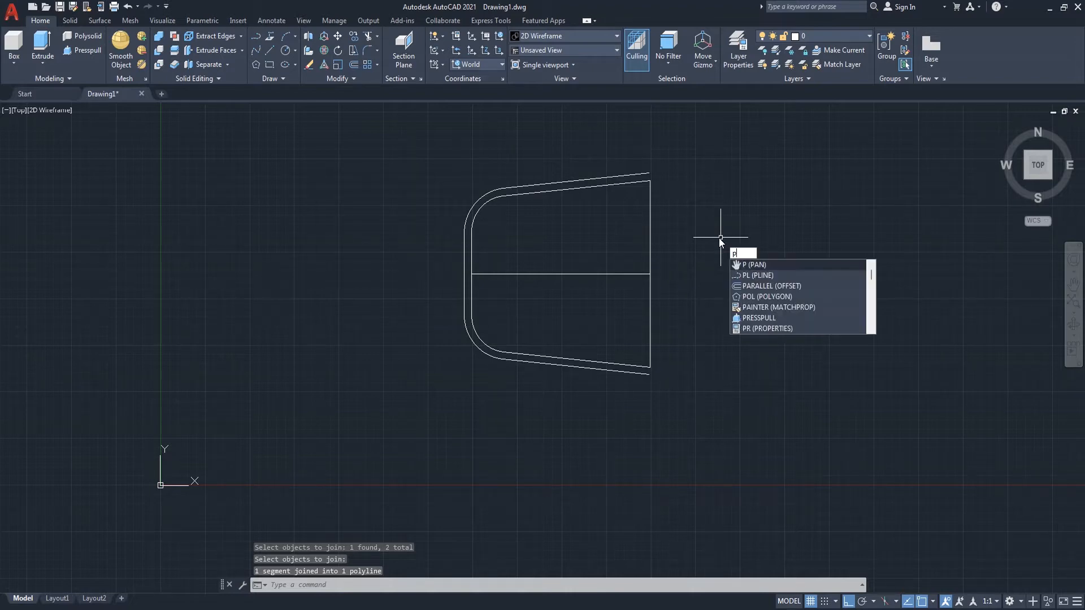
type("l")
key("Return")
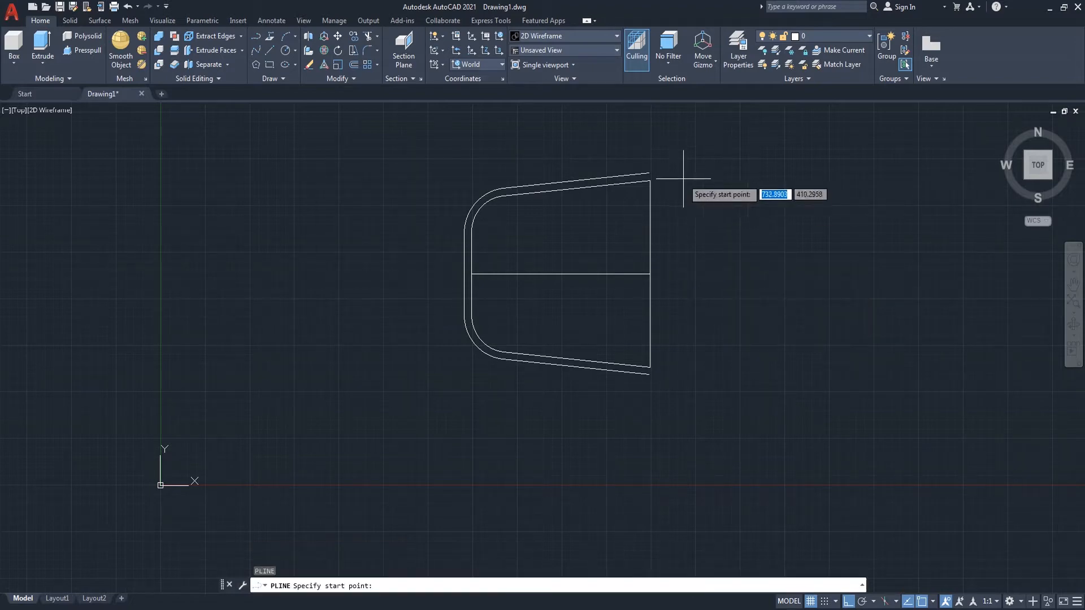
left_click(649, 174)
left_click(649, 374)
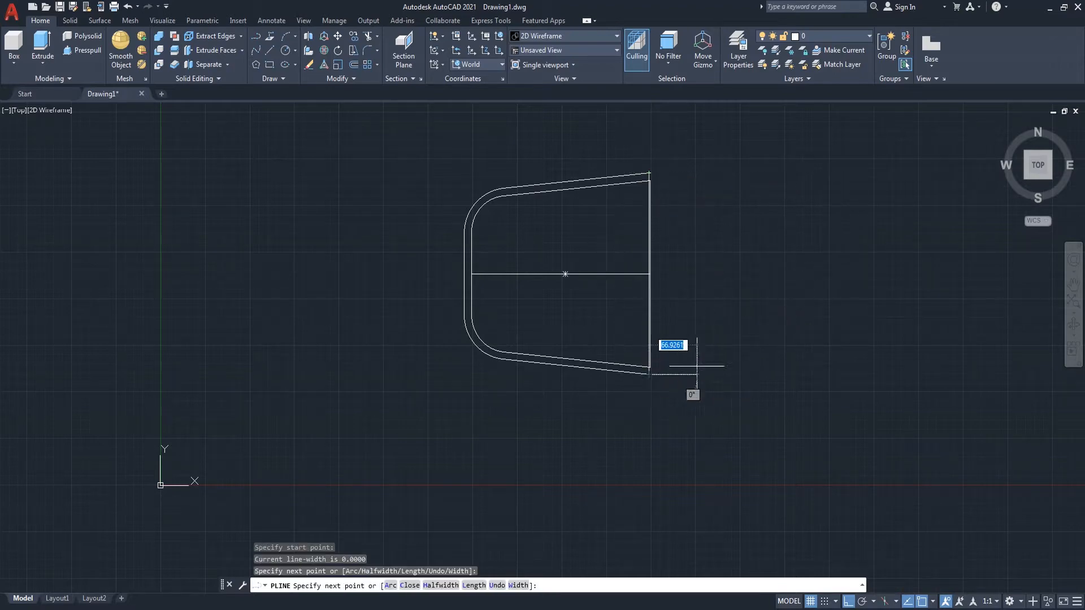
key("Return")
Step: Join the outer outline with its closing vertical line into one polyline
type("j")
key("Return")
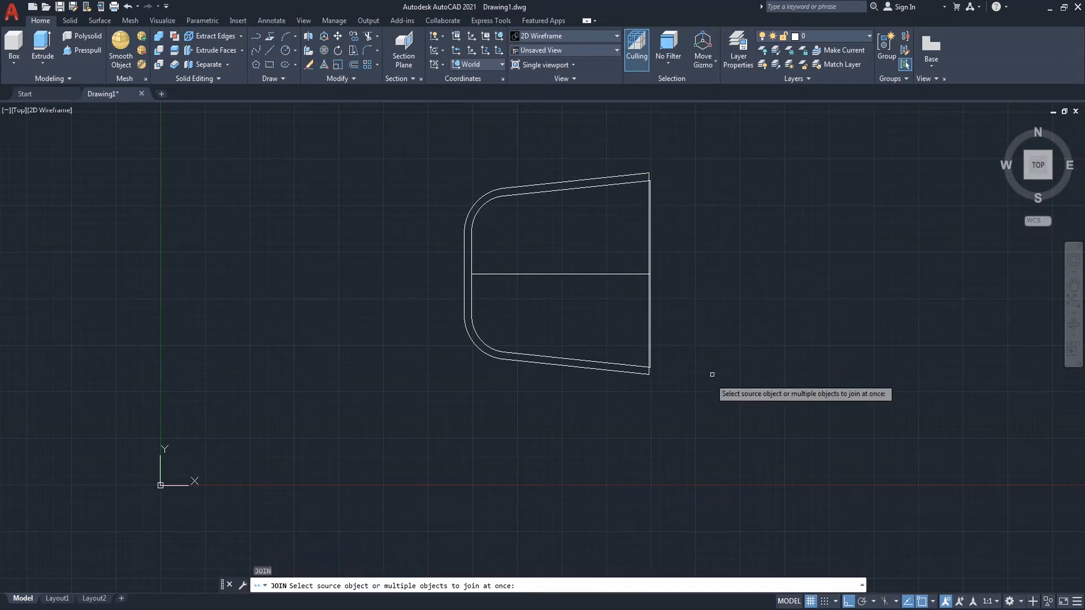
left_click(634, 372)
scroll(634, 371, "up", 2)
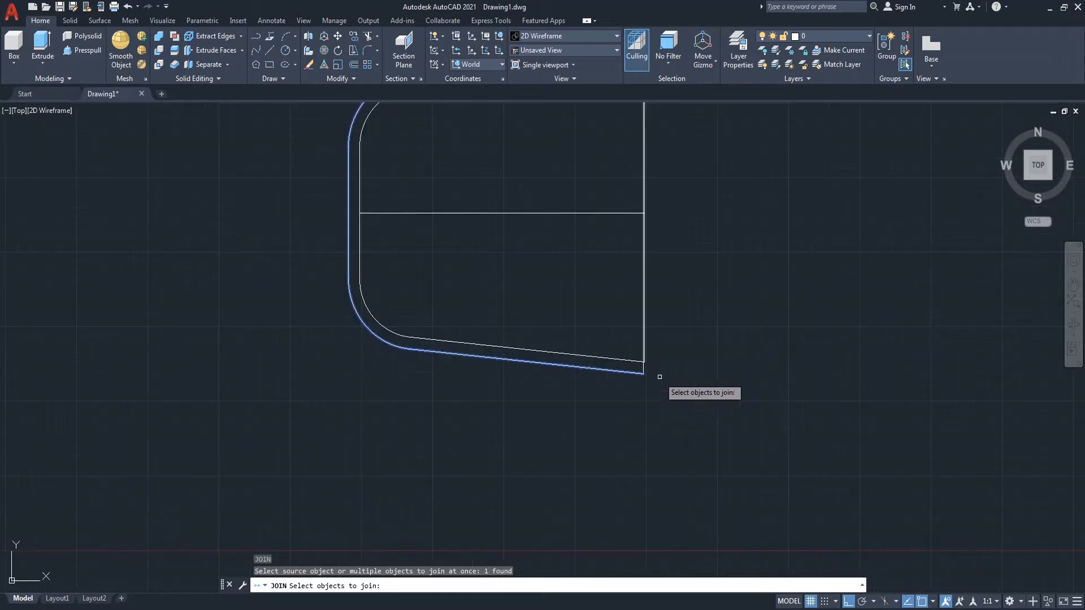
left_click(649, 368)
key("Return")
scroll(672, 374, "down", 4)
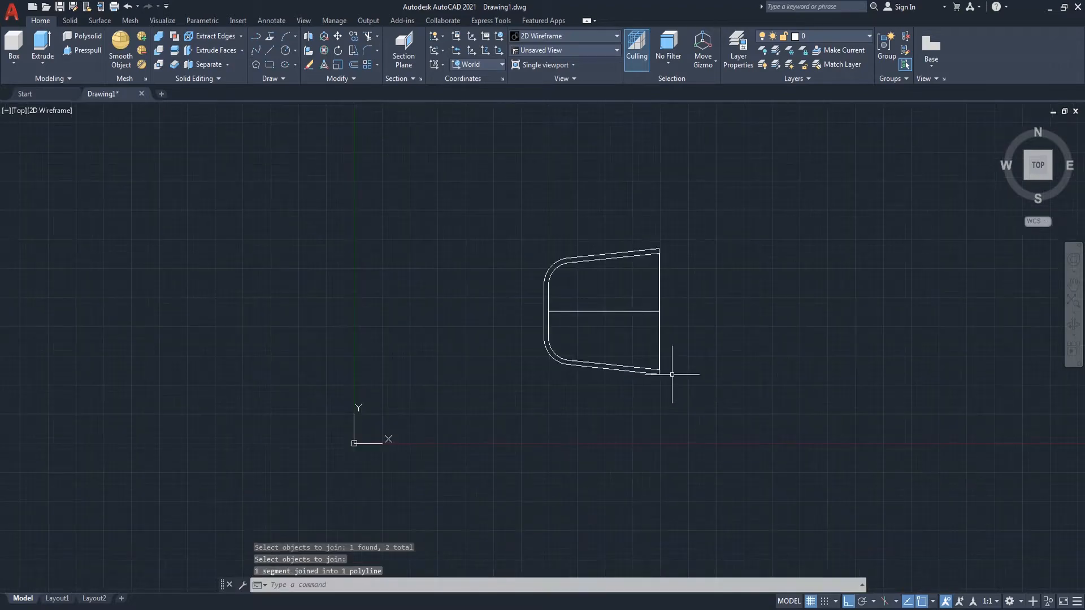
Step: Draw a circle of diameter 35 centered at the left end of the middle horizontal line
scroll(704, 357, "up", 2)
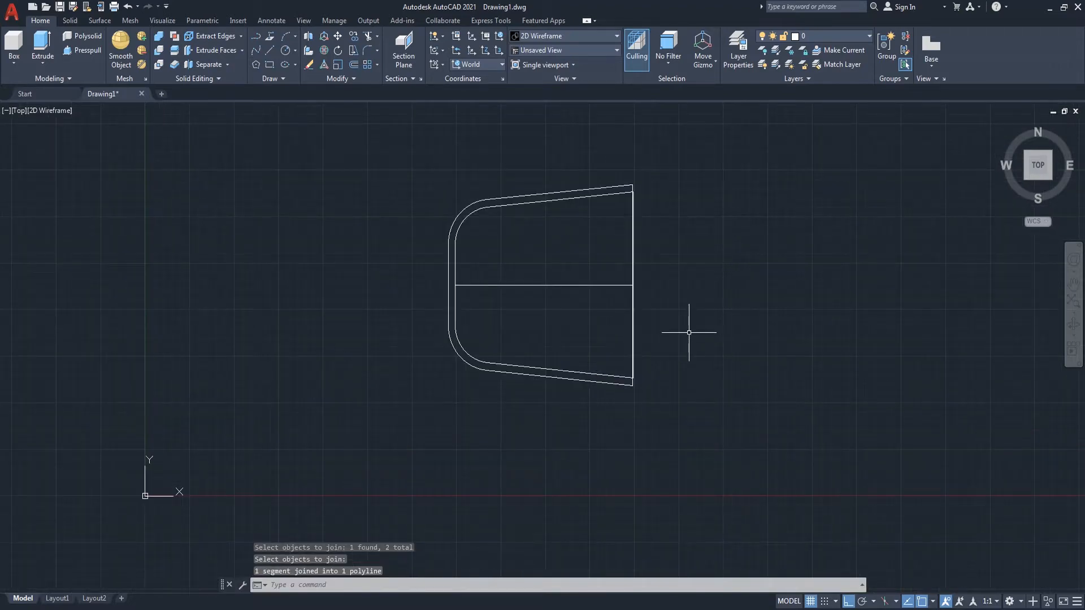
type("c")
key("Return")
left_click(456, 285)
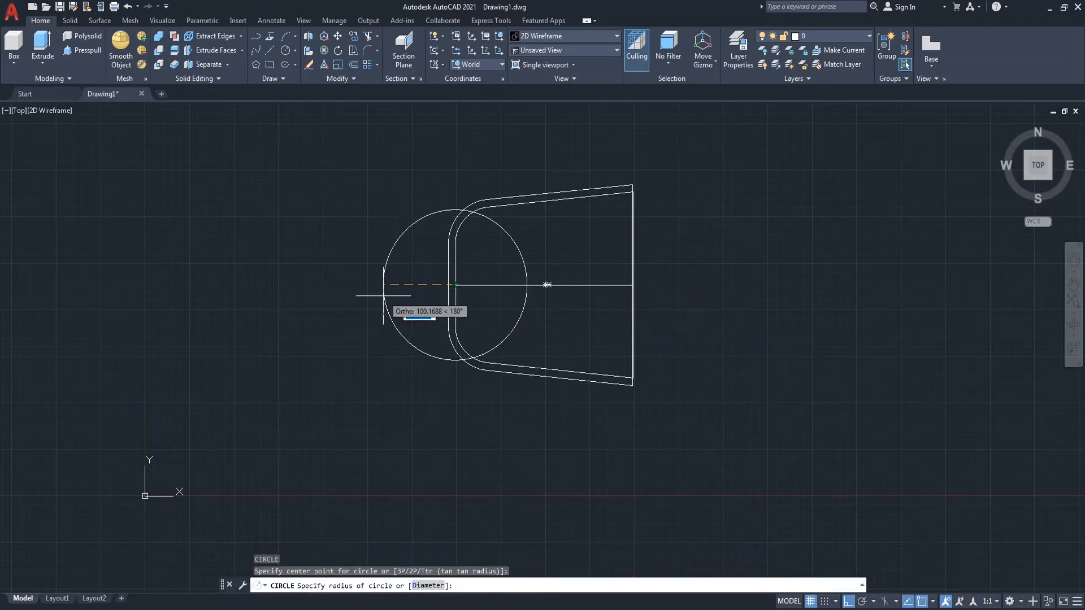
type("d")
key("Return")
type("3")
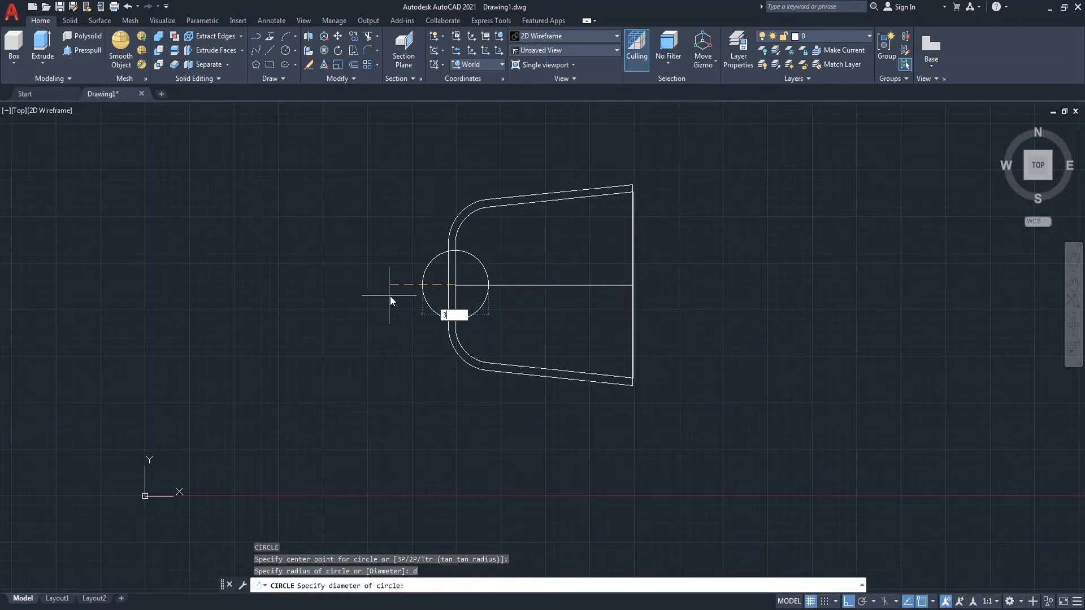
type("5")
key("Return")
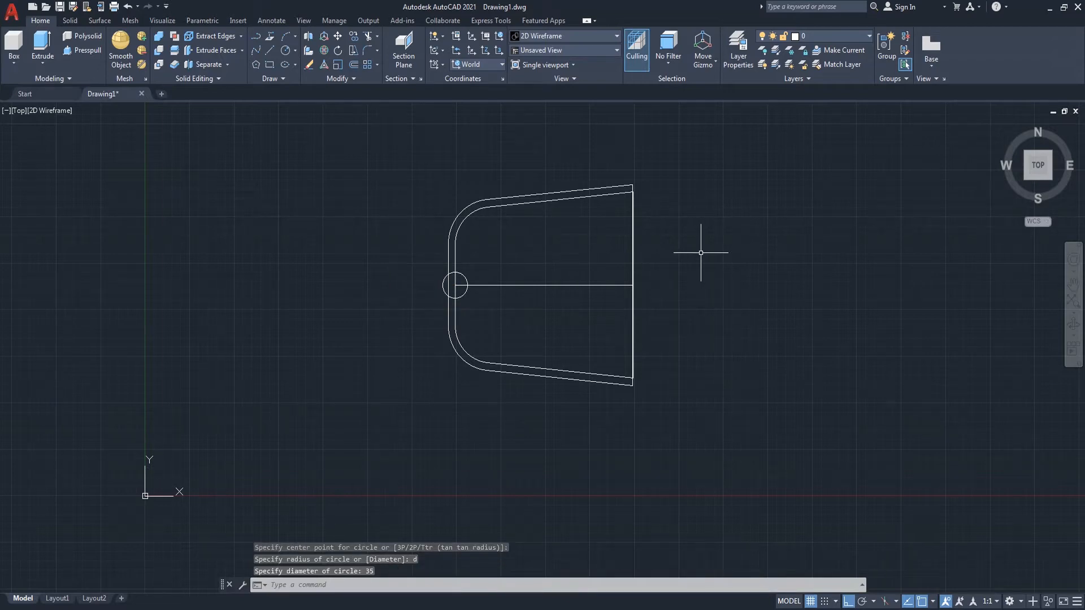
Step: In SW isometric view, copy the inner outline 70 units straight up along Z
left_click(1027, 178)
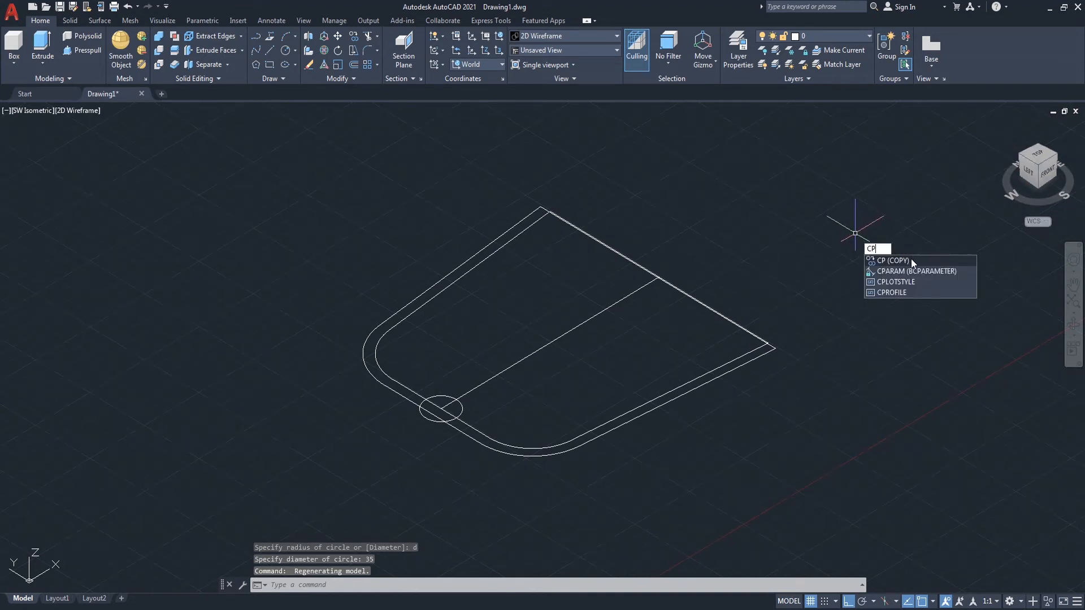
left_click(911, 259)
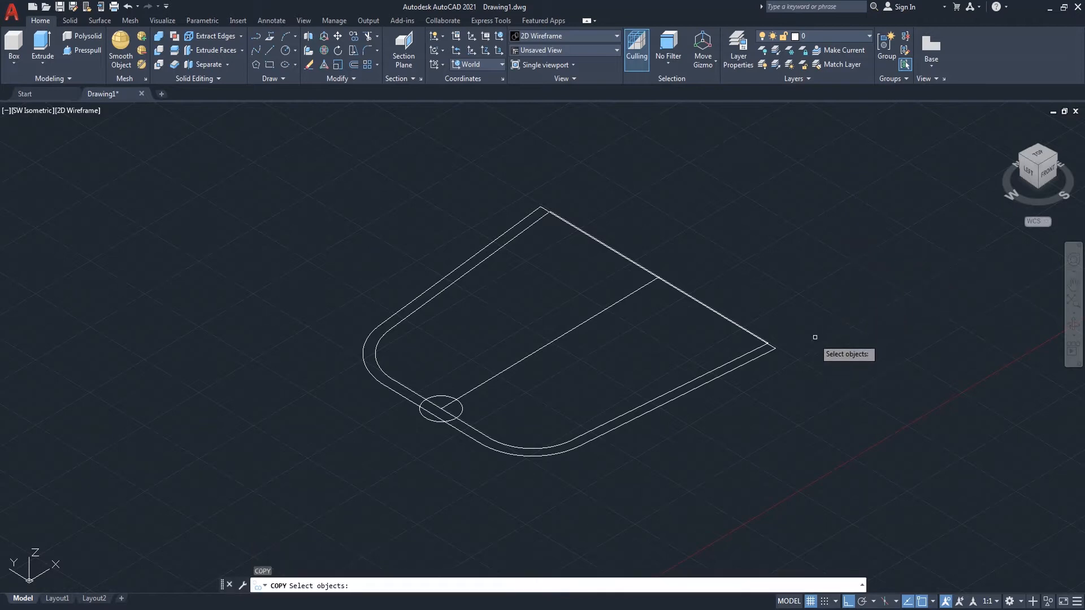
left_click(684, 383)
key("Return")
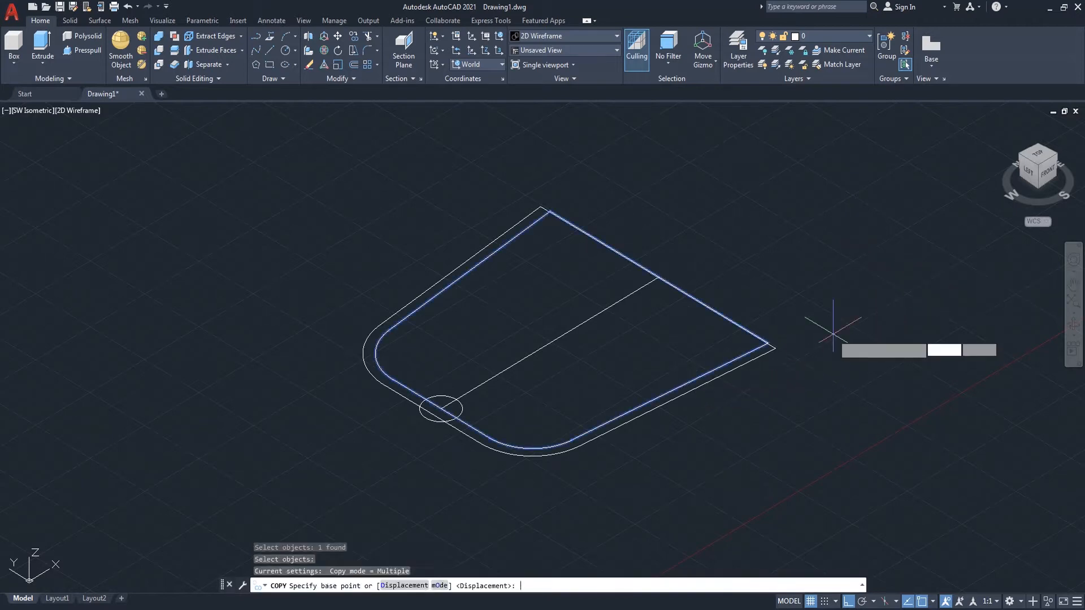
left_click(840, 334)
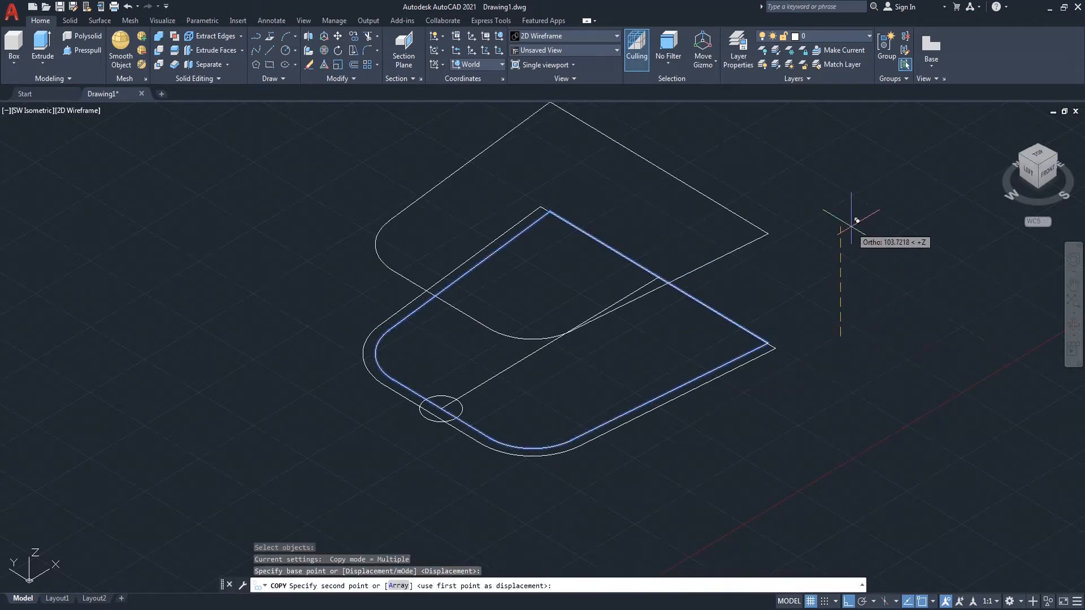
type("70")
key("Return")
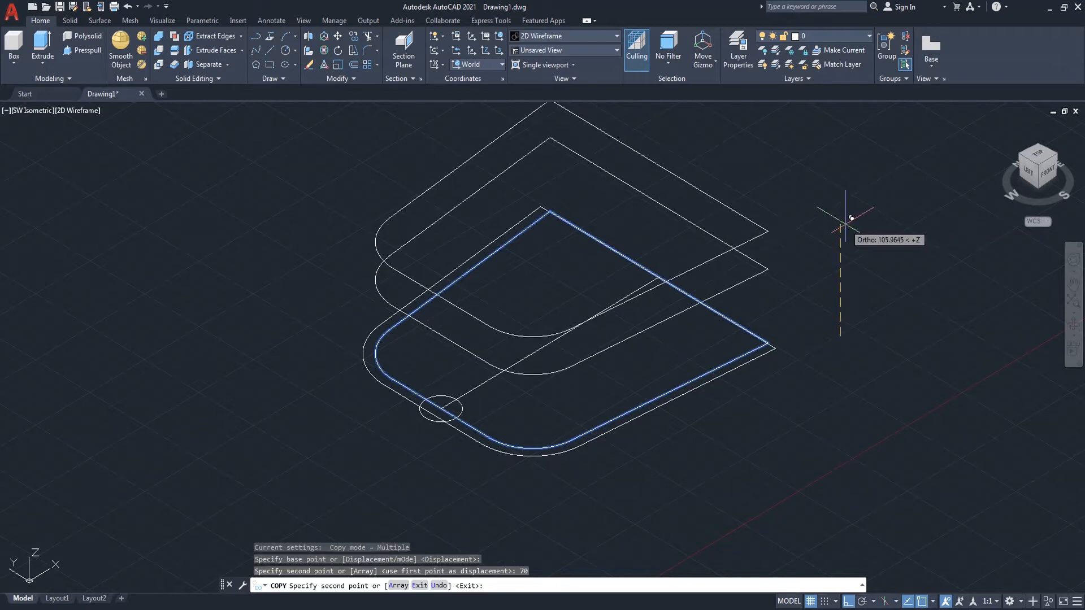
key("Return")
Step: Move the outer outline 70 units up along Z
type("m")
key("Return")
left_click(775, 347)
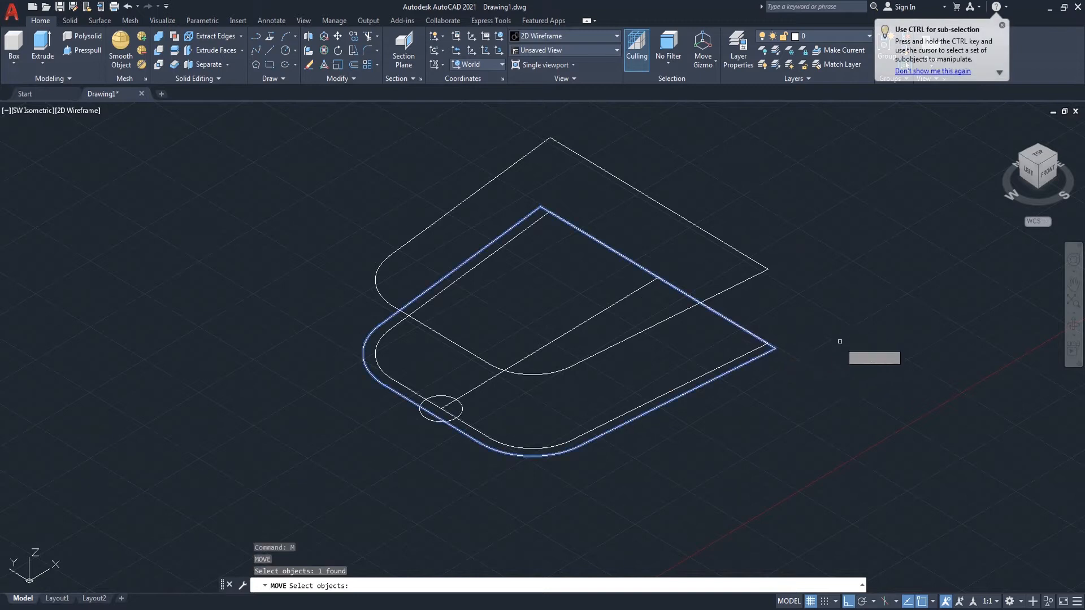
key("Return")
left_click(854, 340)
type("70")
key("Return")
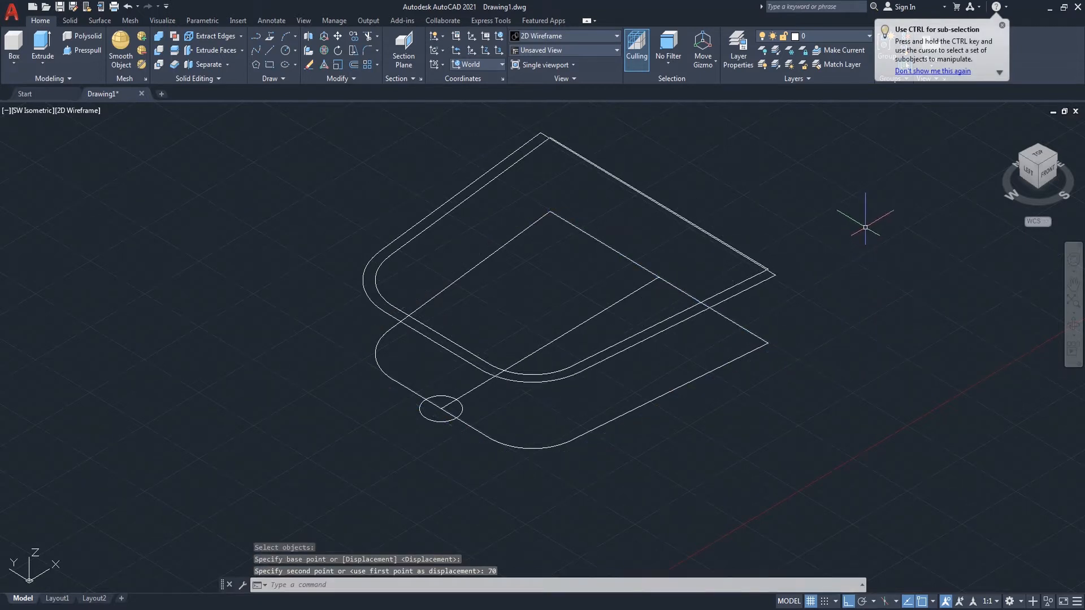
Step: Orient the view to the front and set the UCS to Front
middle_click_drag(927, 297, 845, 276, "shift")
right_click(848, 259)
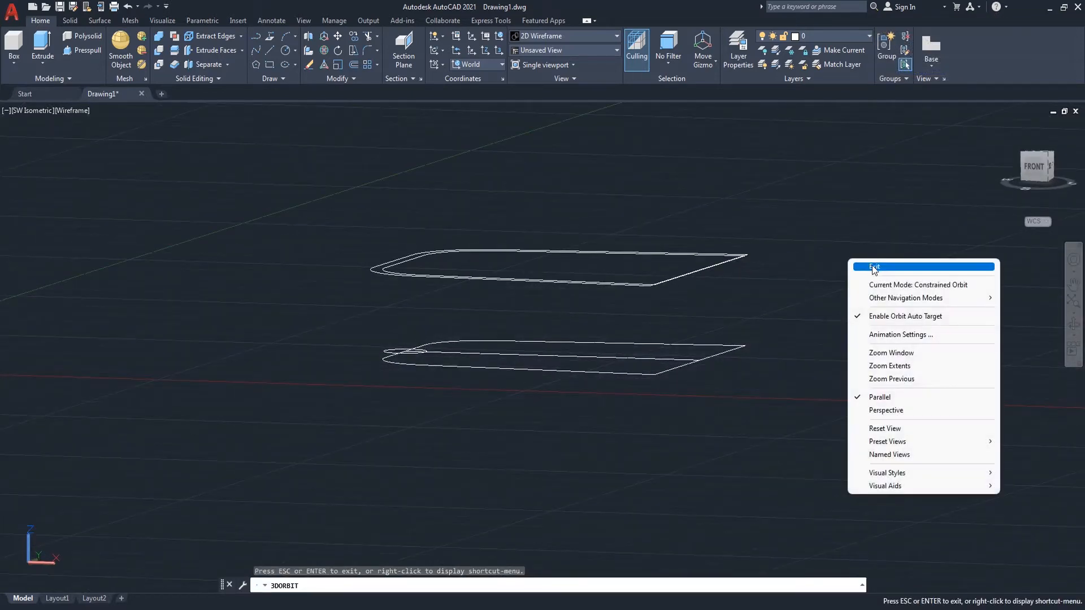
left_click(870, 265)
left_click(1031, 164)
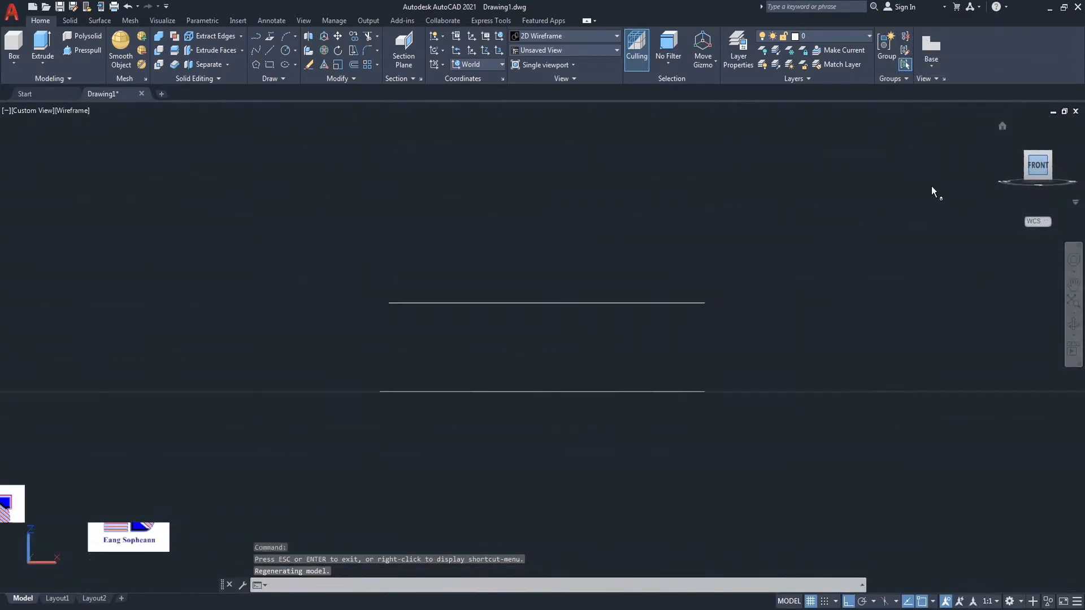
left_click(490, 64)
left_click(470, 144)
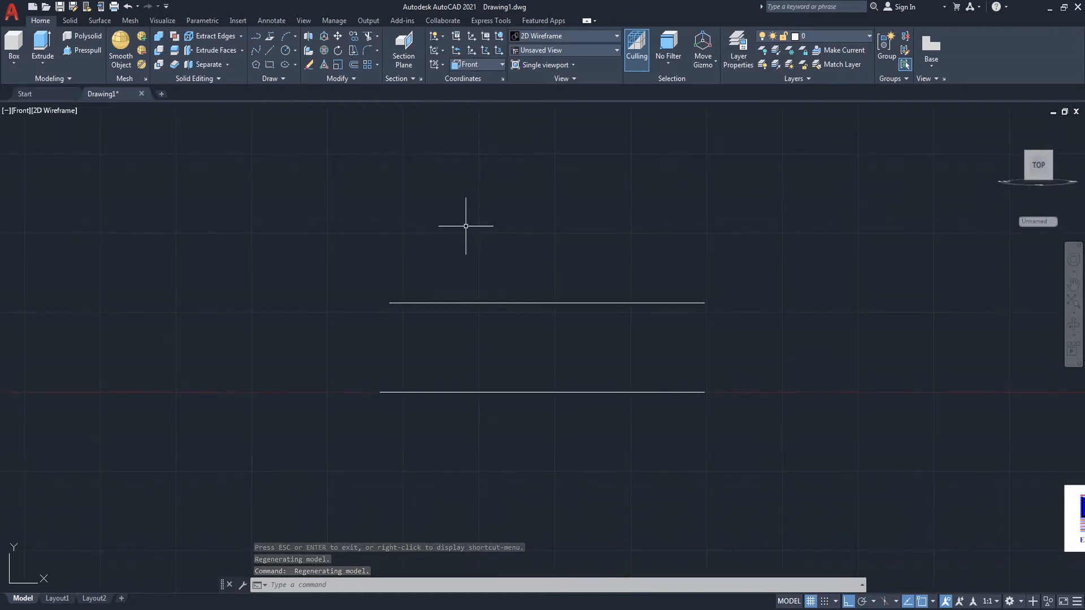
Step: Rotate the two raised outlines about their left end so they slope downward toward the right
type("RO")
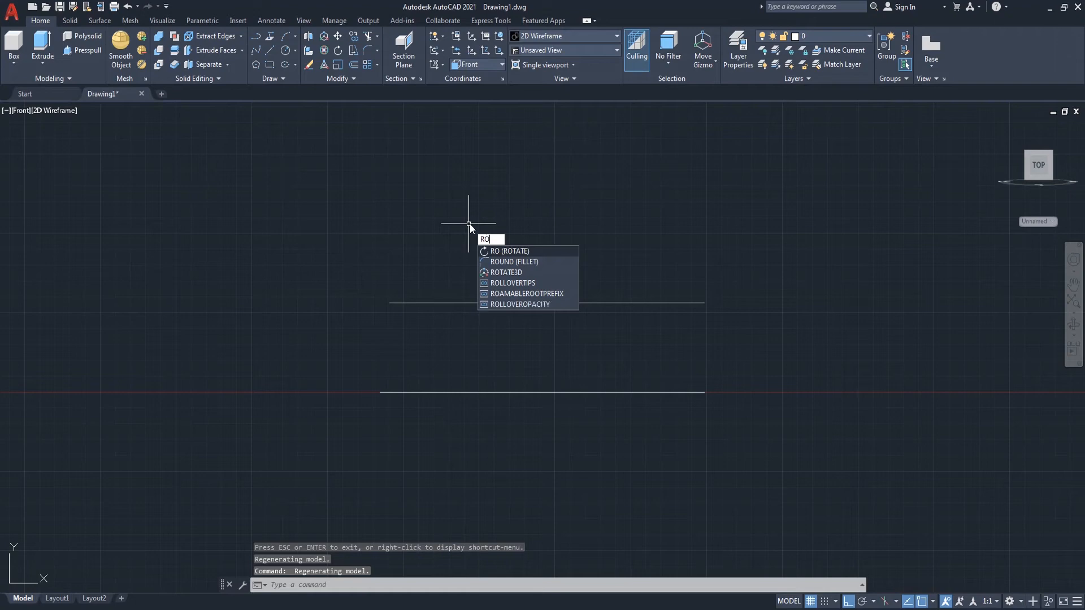
key("Return")
left_click(469, 224)
left_click(382, 322)
key("Return")
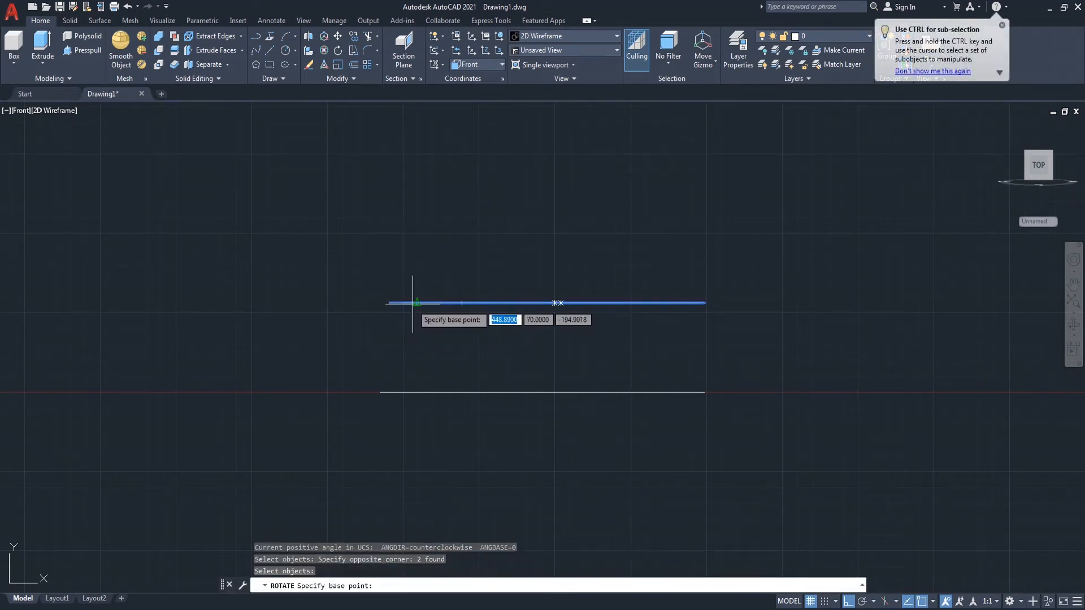
scroll(416, 305, "up", 4)
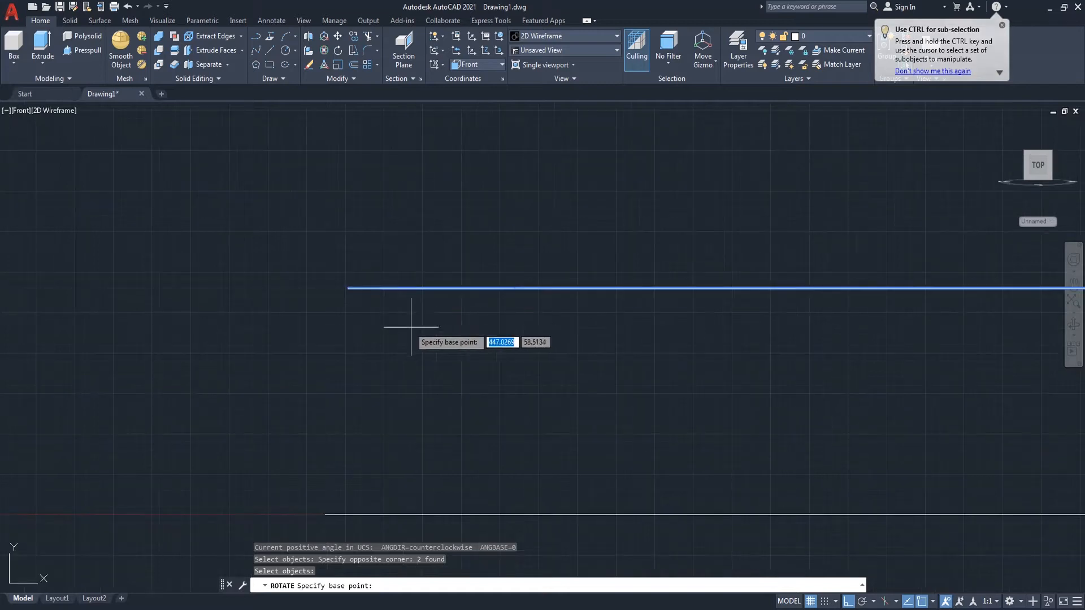
left_click(379, 289)
scroll(390, 327, "down", 4)
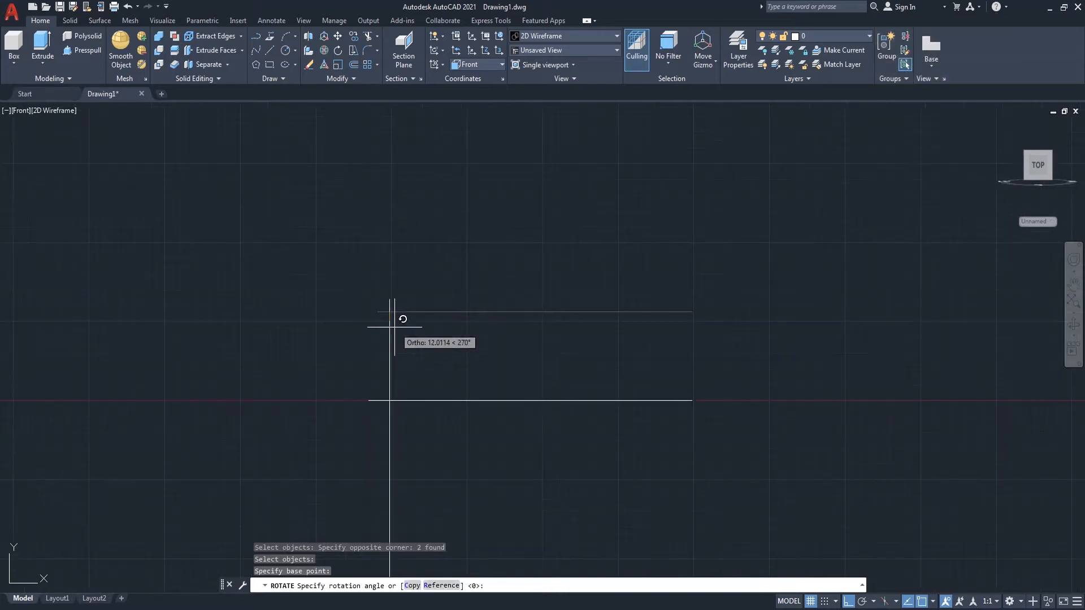
key("F8")
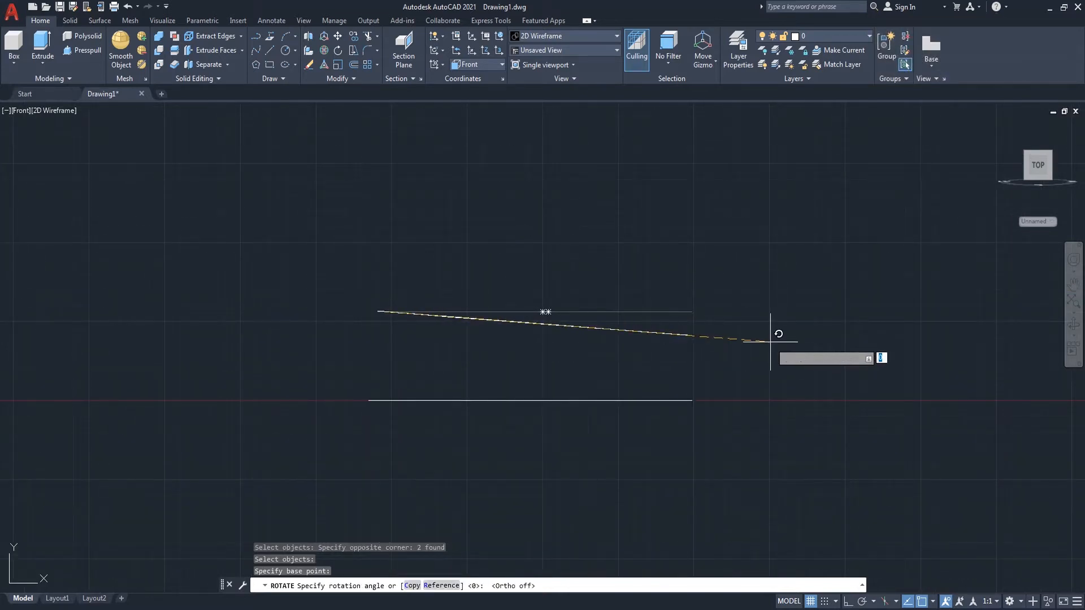
left_click(855, 349)
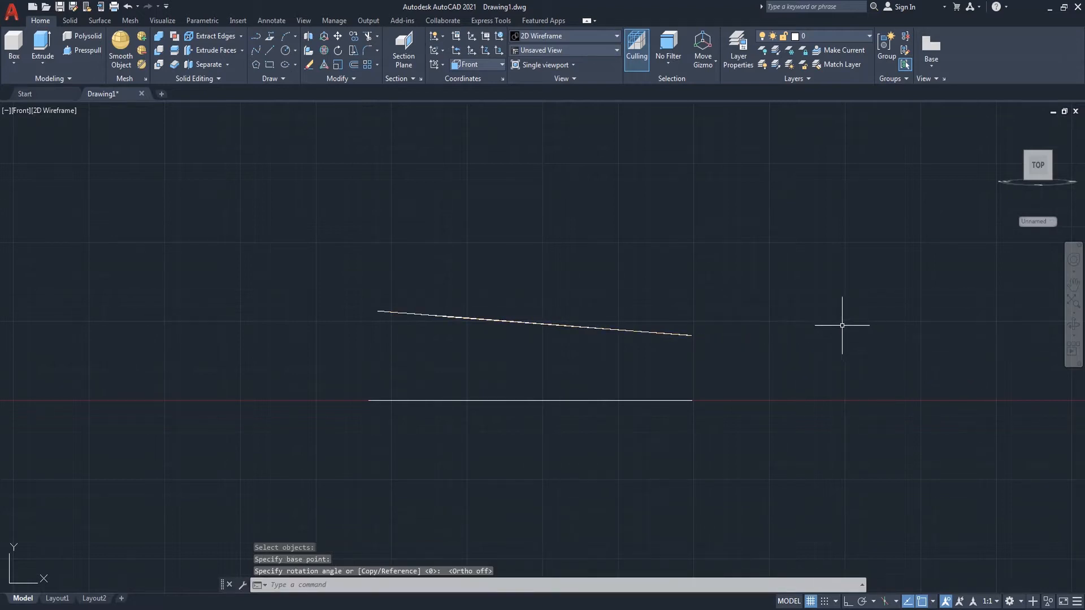
Step: Restore the World UCS and, in SE isometric view, loft a solid between the tilted upper outline and the lower outline
left_click(494, 65)
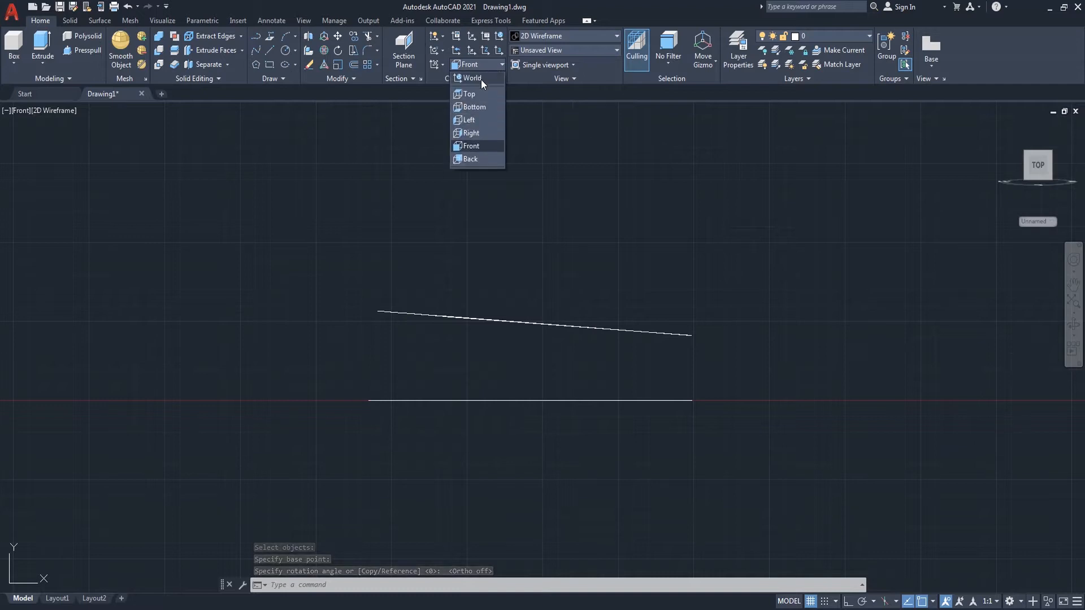
left_click(480, 79)
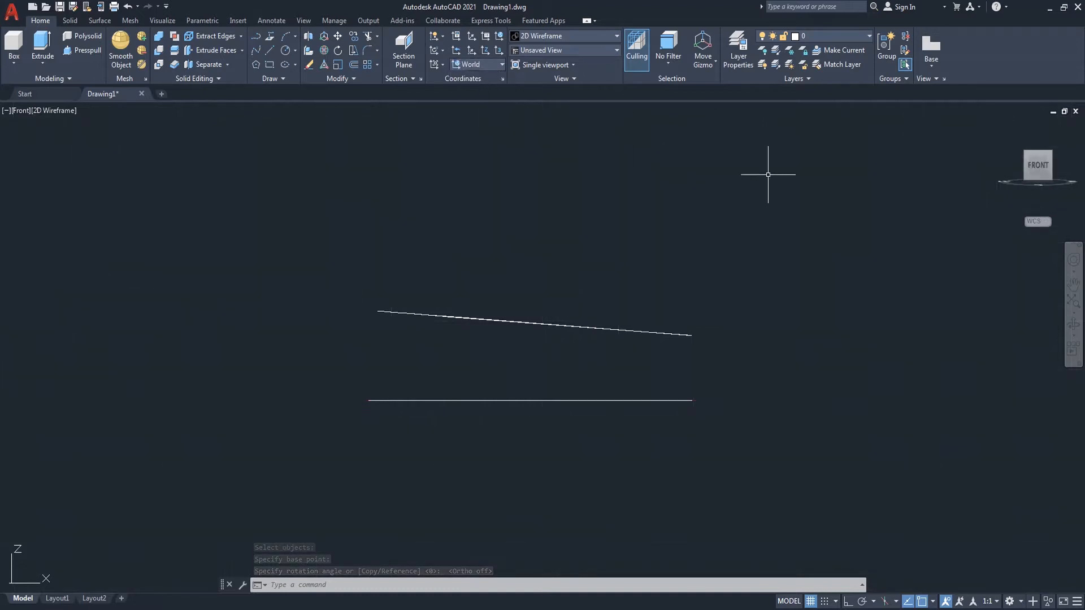
left_click(1050, 153)
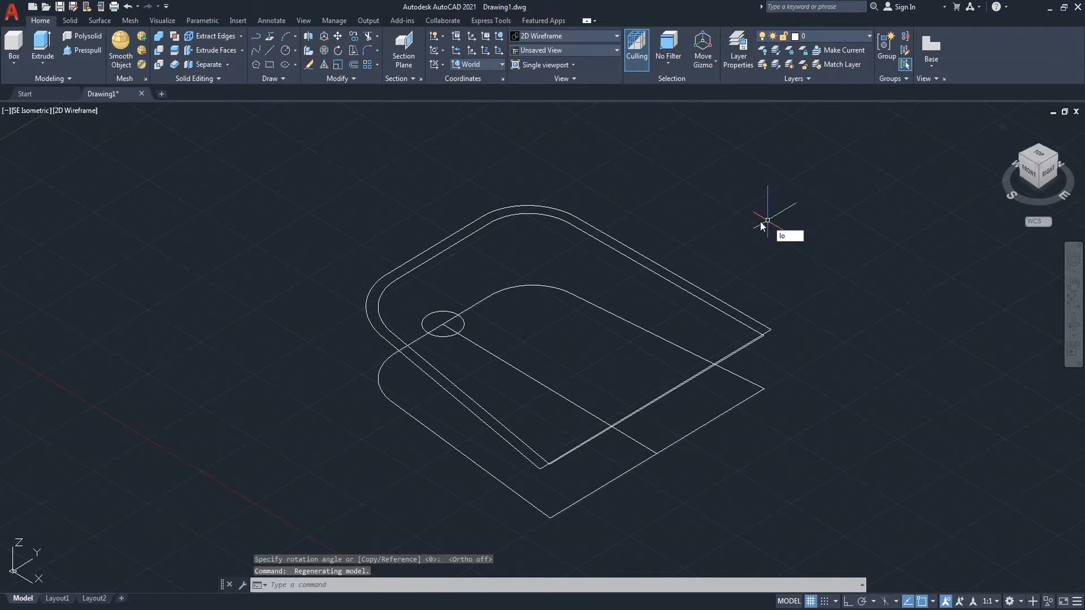
type("t")
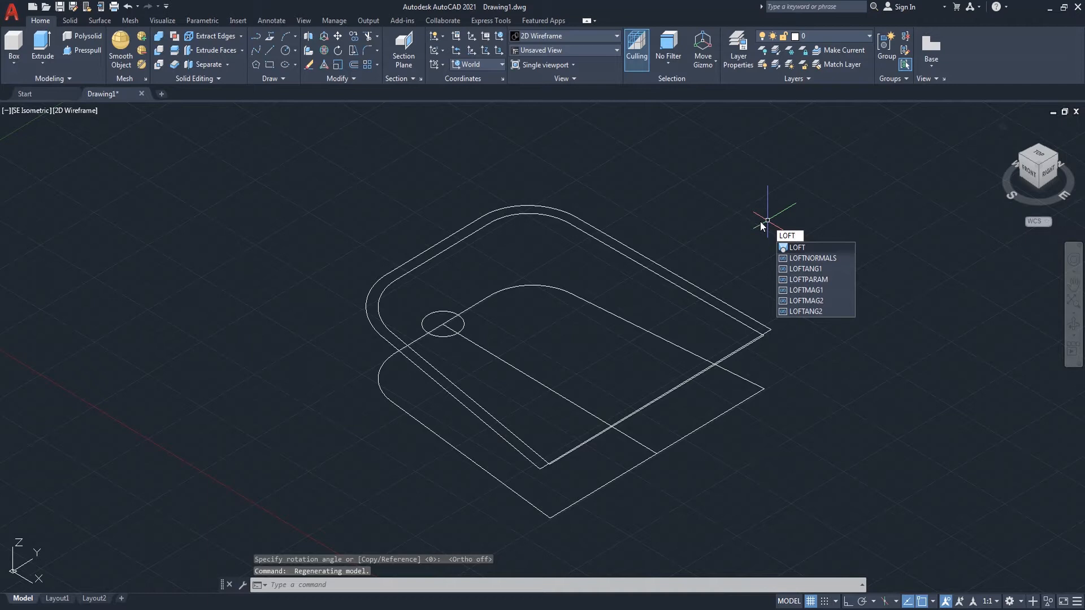
left_click(800, 249)
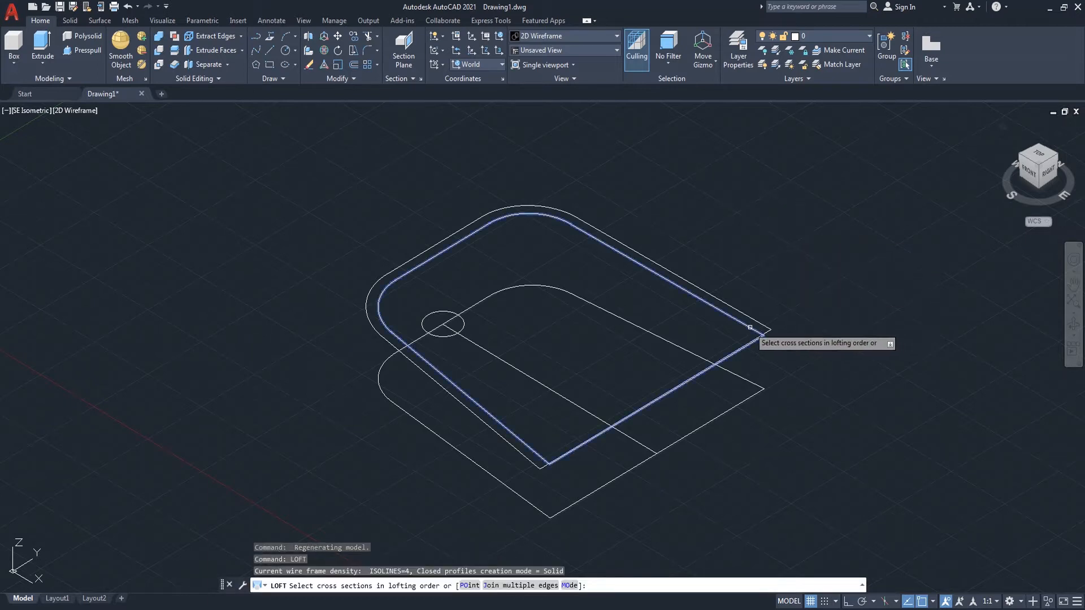
left_click(761, 338)
left_click(762, 389)
key("Return")
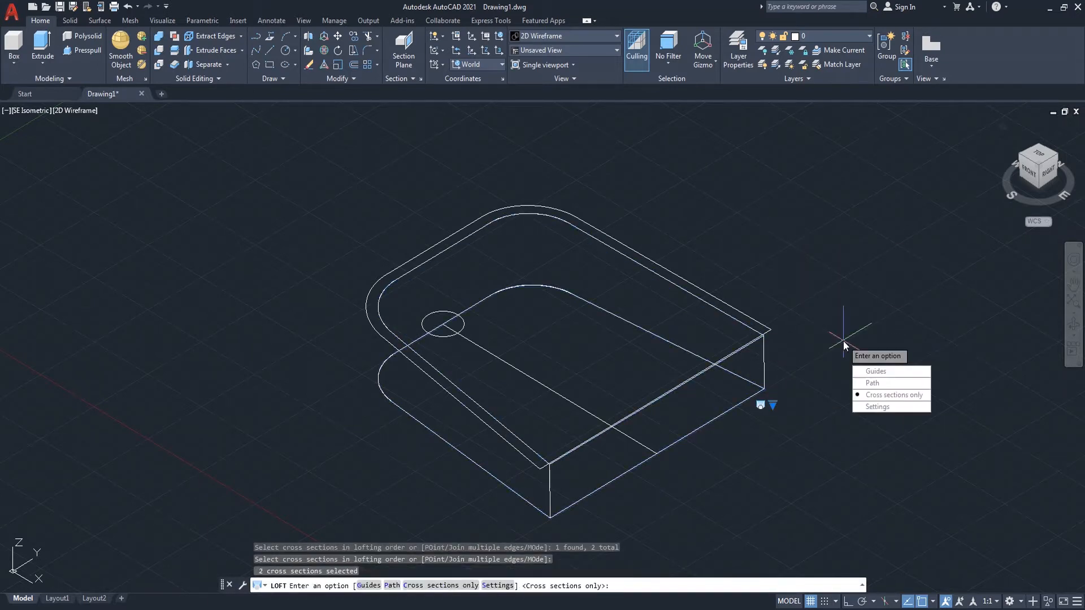
key("Return")
Step: Display the model shaded, orbit around it, and return to the 2D Wireframe visual style
left_click(84, 111)
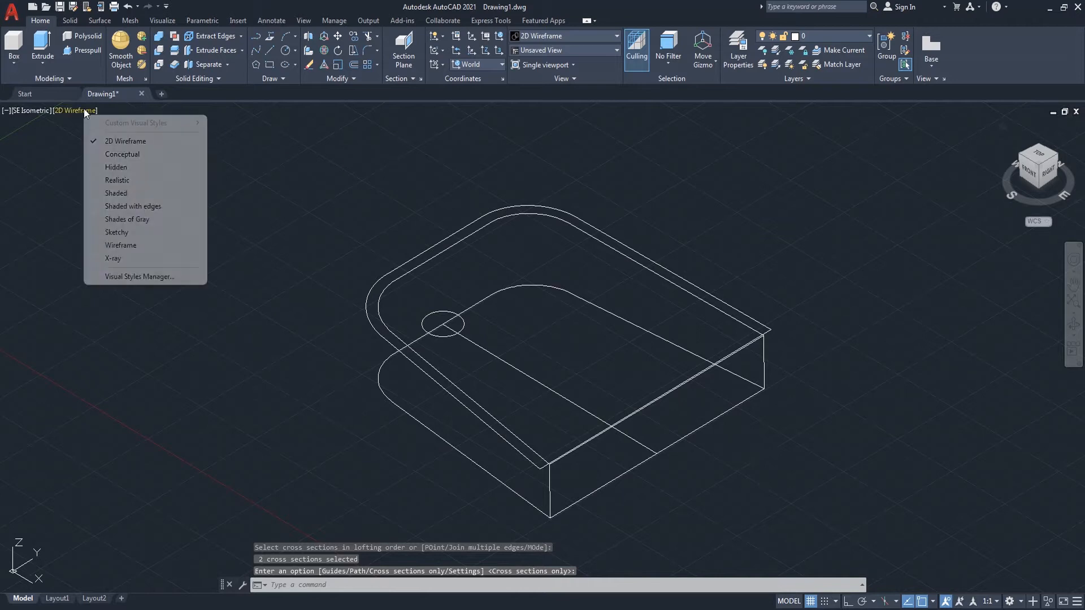
left_click(150, 194)
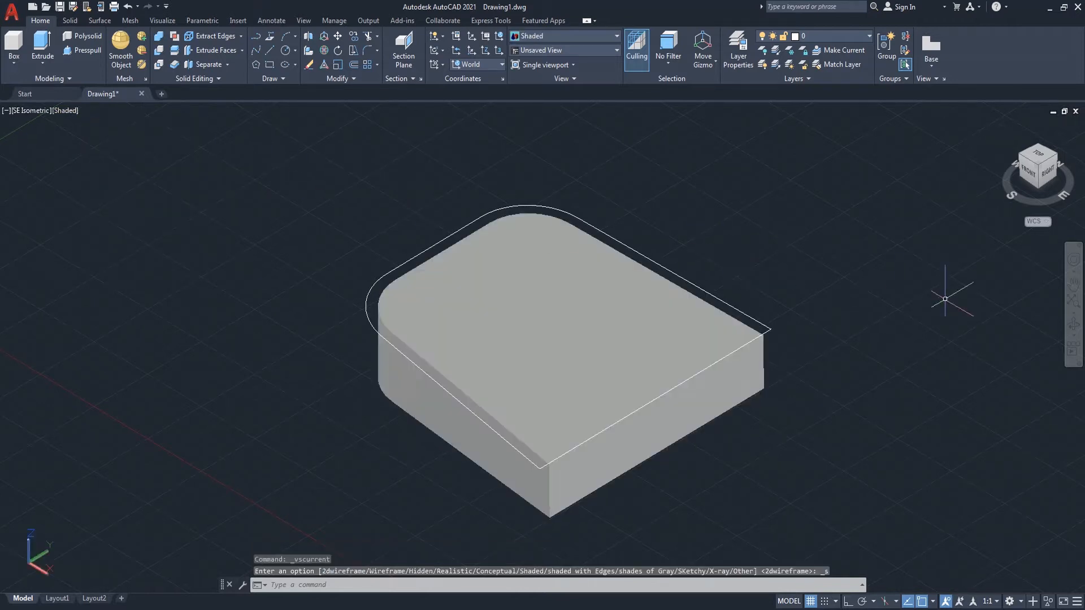
left_click(1074, 325)
mouse_move(916, 327)
left_mouse_down()
mouse_move(821, 347)
mouse_move(999, 312)
mouse_move(690, 311)
mouse_move(666, 383)
mouse_move(804, 327)
mouse_move(916, 331)
mouse_move(824, 371)
mouse_move(872, 407)
mouse_move(924, 400)
mouse_move(819, 392)
mouse_move(790, 339)
mouse_move(731, 376)
mouse_move(802, 328)
mouse_move(744, 303)
mouse_move(828, 341)
mouse_move(836, 359)
left_mouse_up()
right_click(785, 244)
left_click(803, 248)
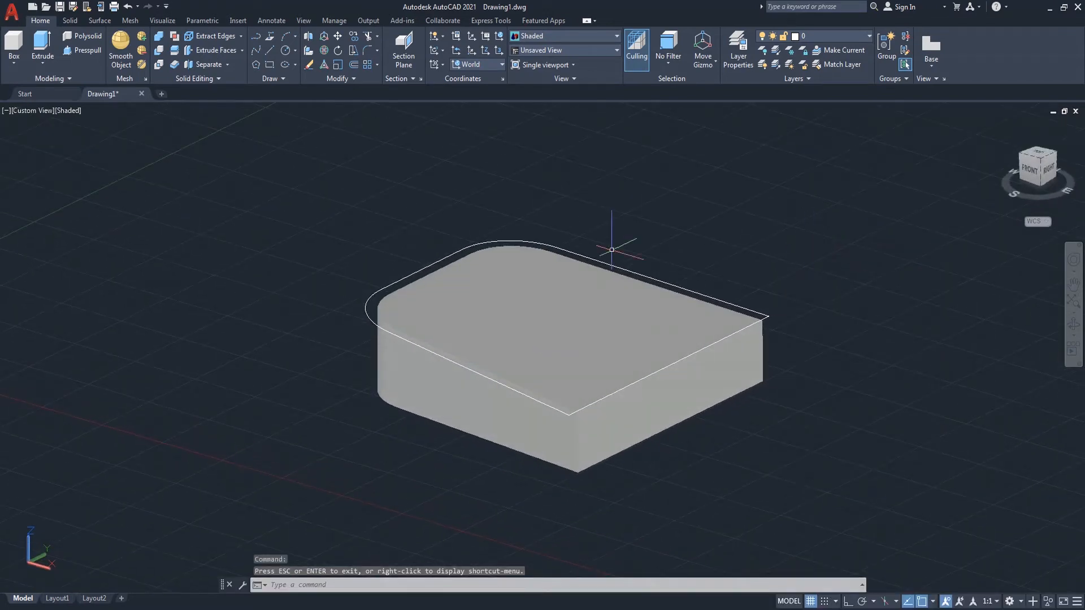
left_click(69, 110)
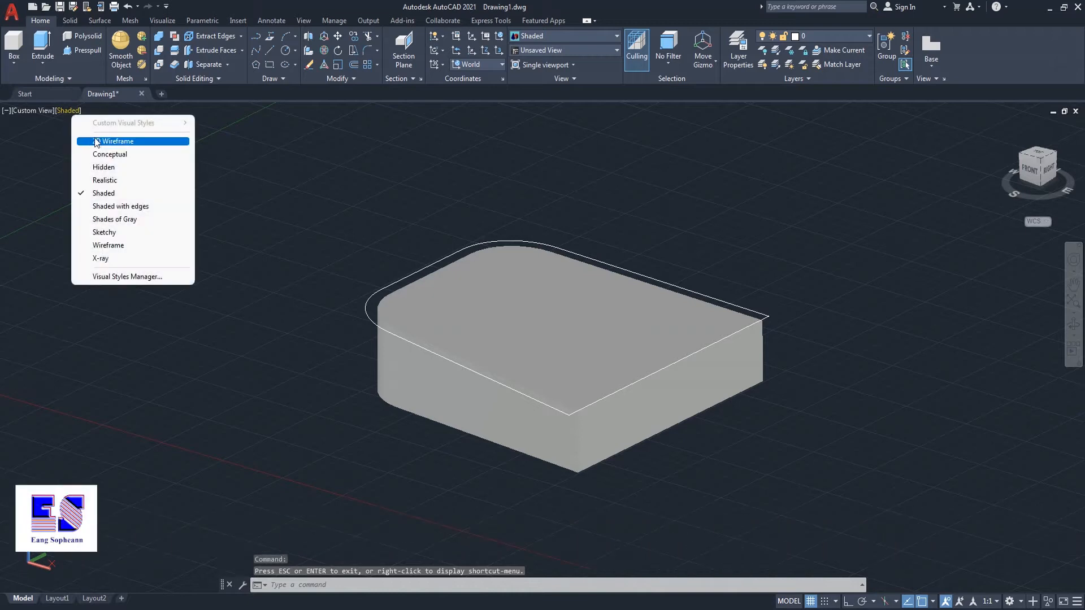
left_click(113, 140)
Step: Try to chamfer the solid's front vertical edge, picking the base distance along the top edge
type("cha")
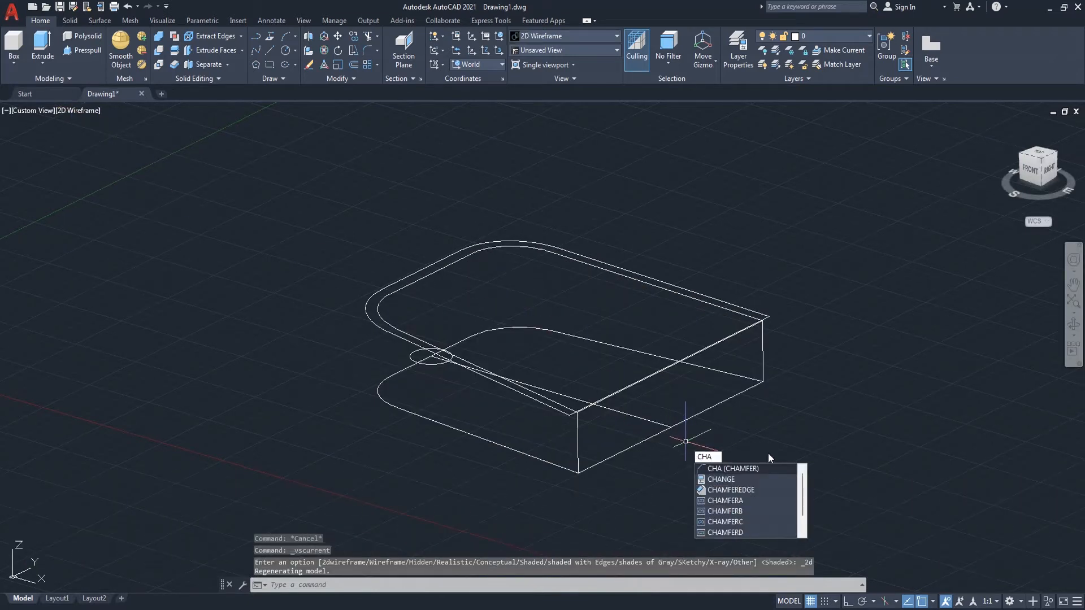
left_click(770, 466)
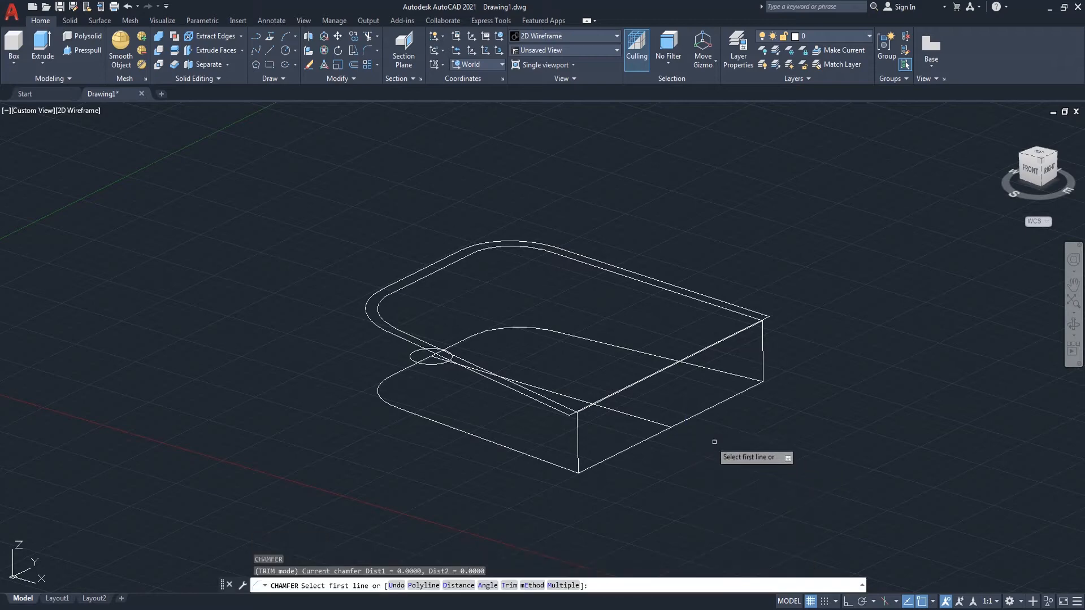
left_click(577, 428)
key("Return")
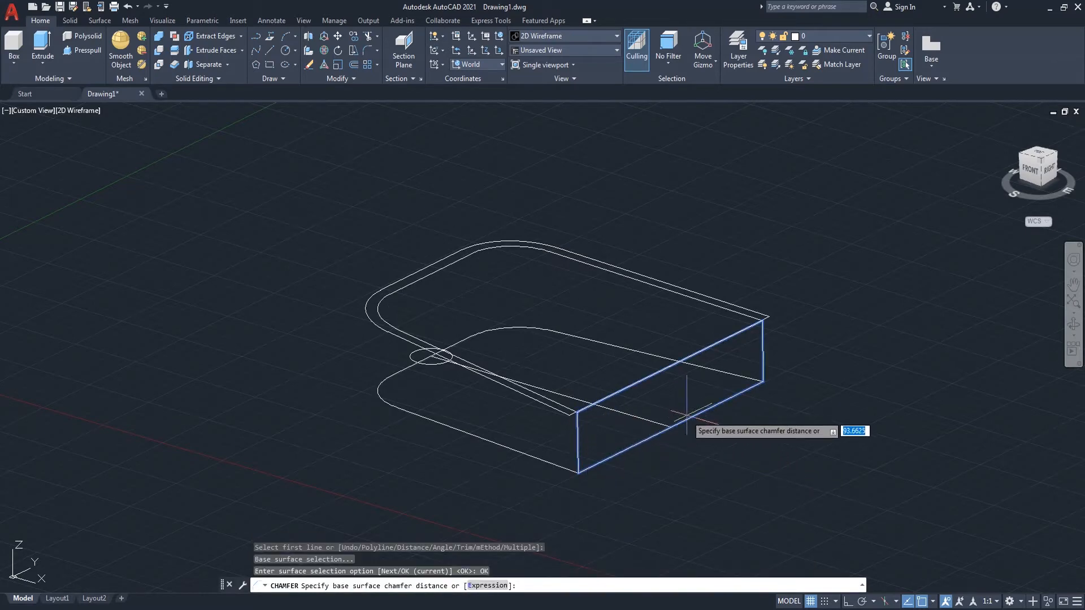
left_click(670, 427)
scroll(672, 376, "up", 4)
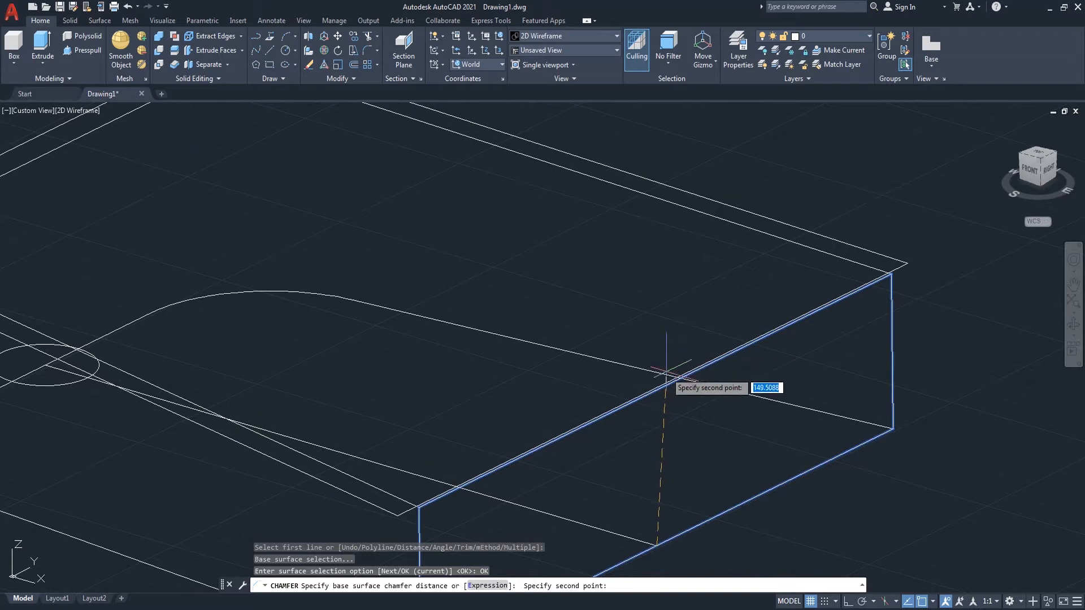
scroll(663, 382, "up", 2)
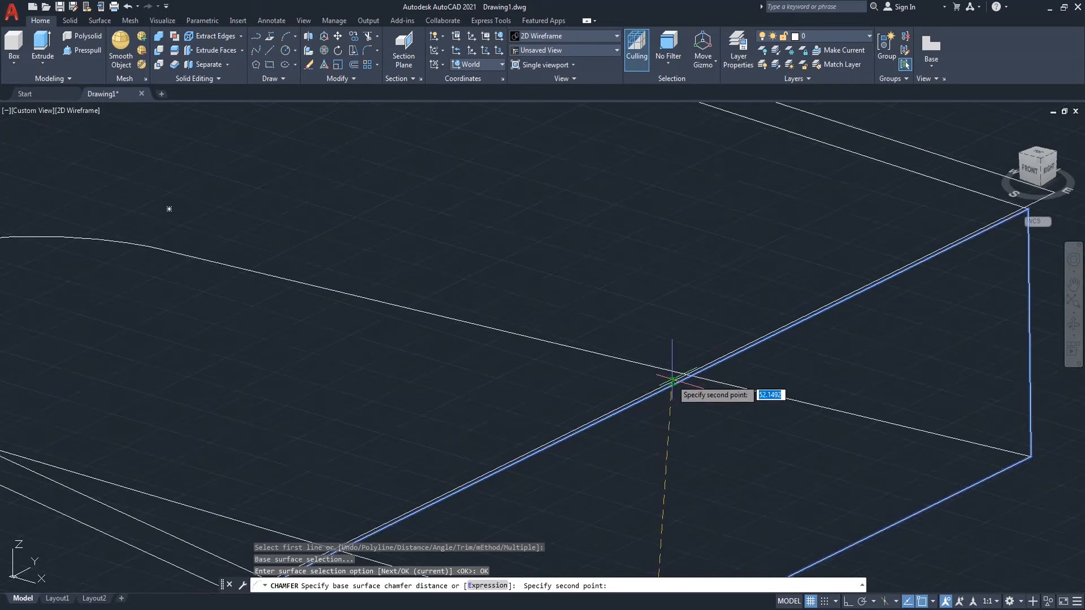
left_click(647, 394)
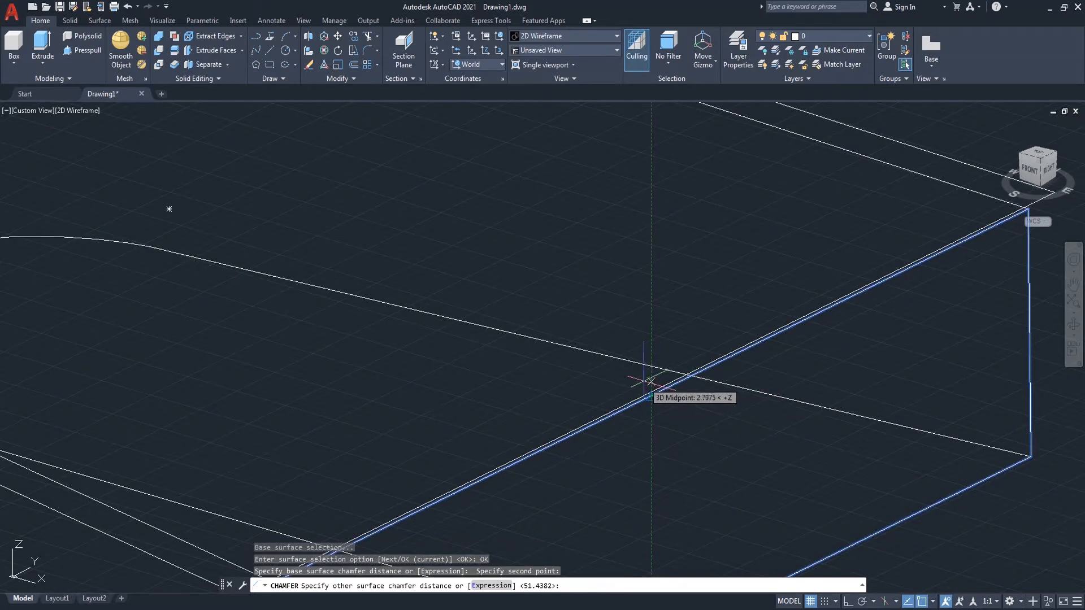
key("Return")
left_click(651, 386)
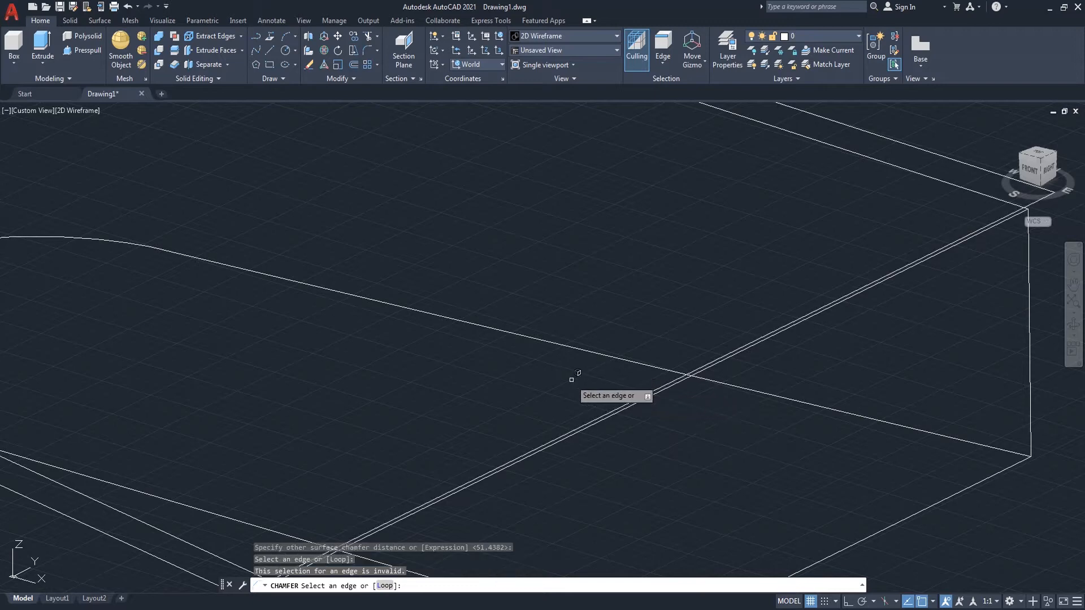
key("Return")
scroll(566, 372, "down", 2)
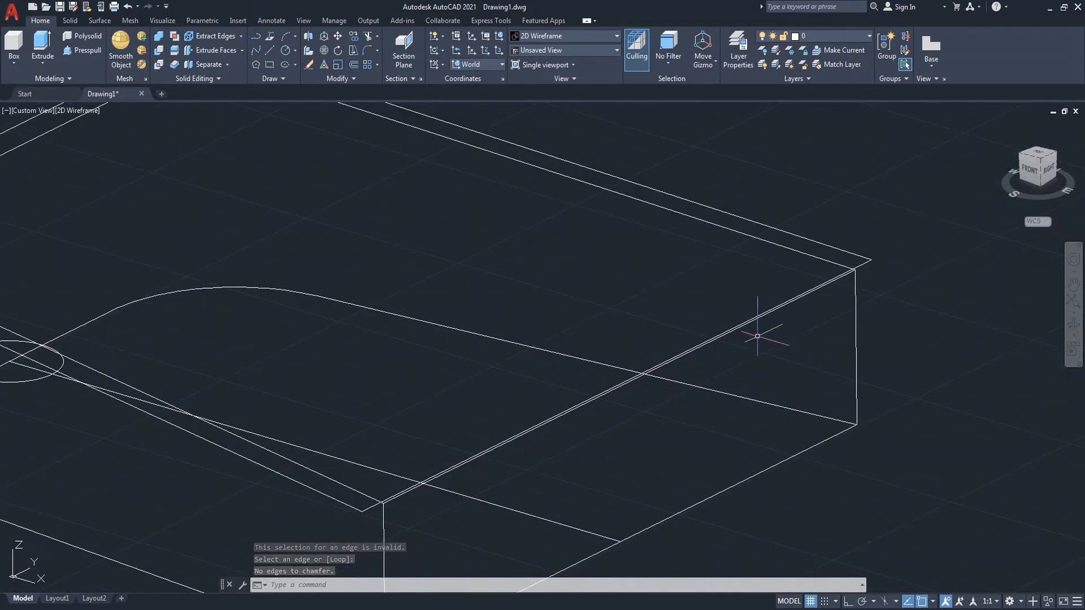
scroll(757, 336, "up", 2)
scroll(758, 336, "down", 2)
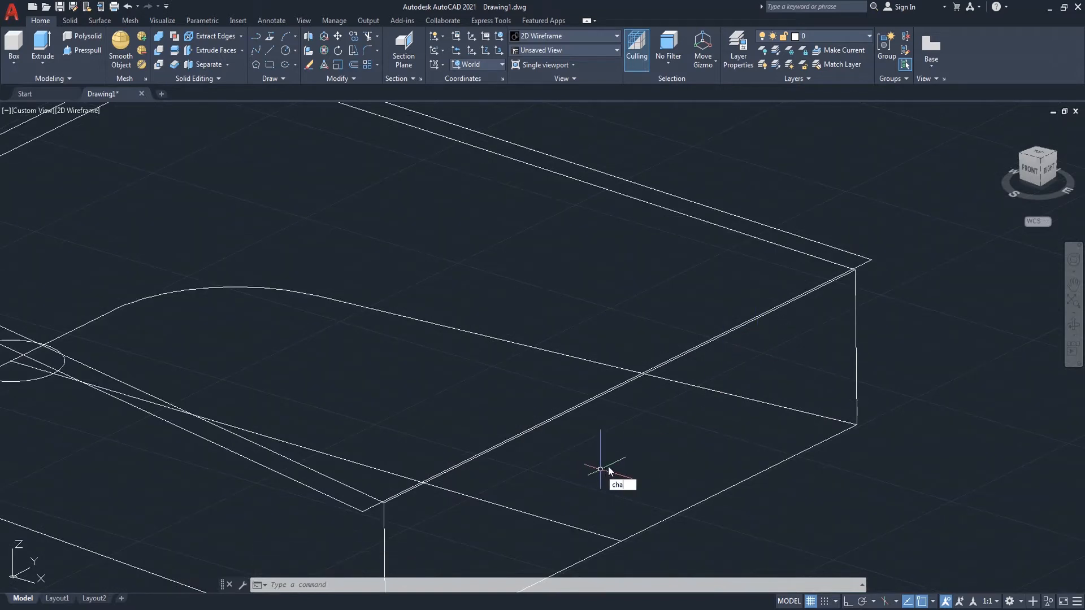
Step: Chamfer the solid's front vertical edge, setting the base surface distance by two points picked on its lower edge
key("Return")
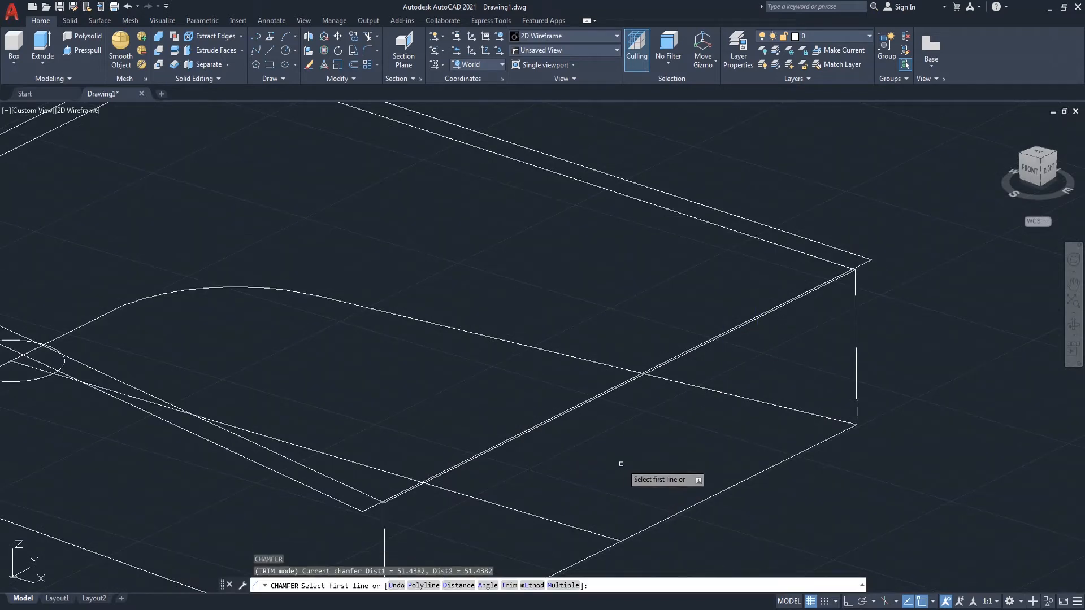
left_click(855, 391)
left_click(888, 434)
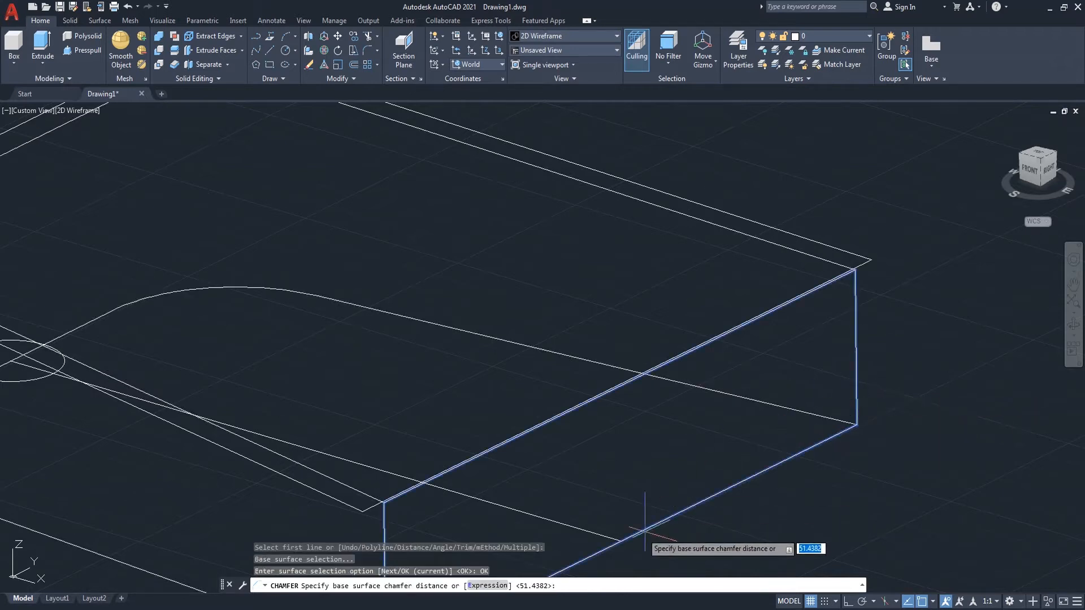
left_click(621, 541)
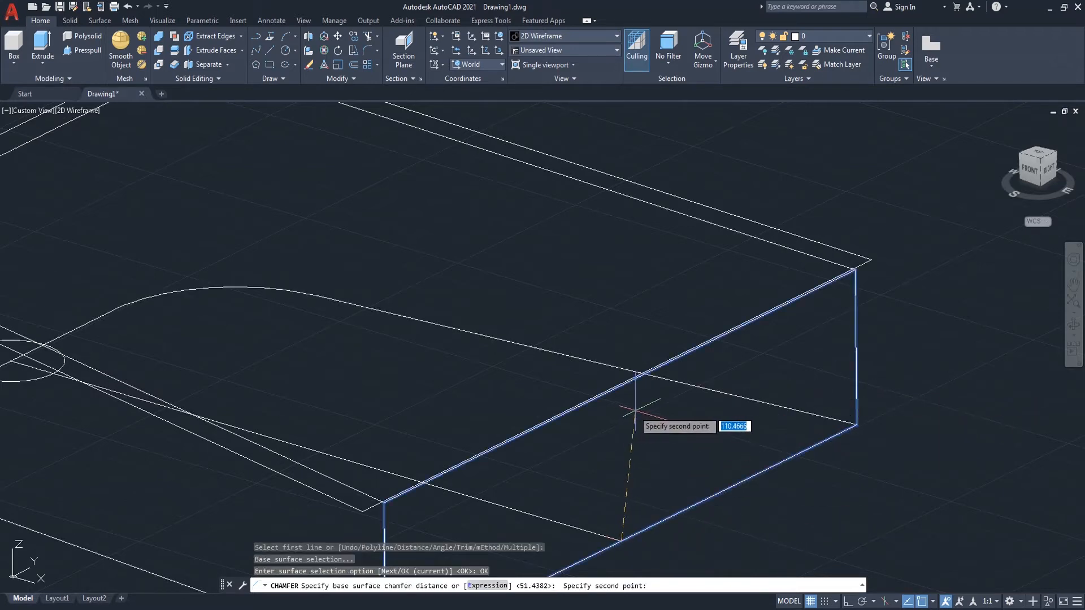
left_click(621, 386)
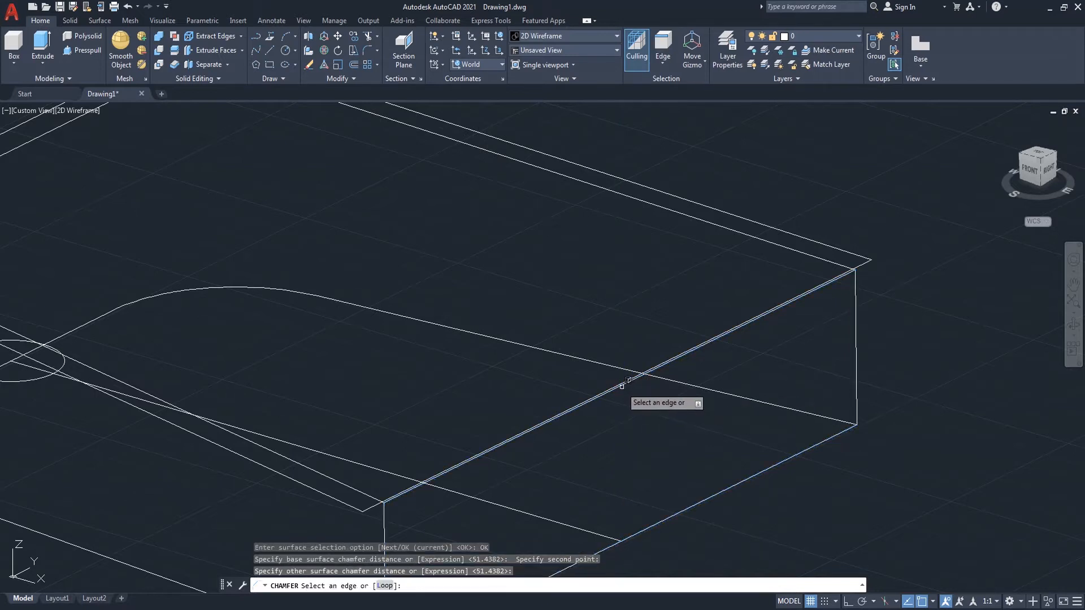
left_click(626, 379)
key("Return")
scroll(627, 409, "down", 5)
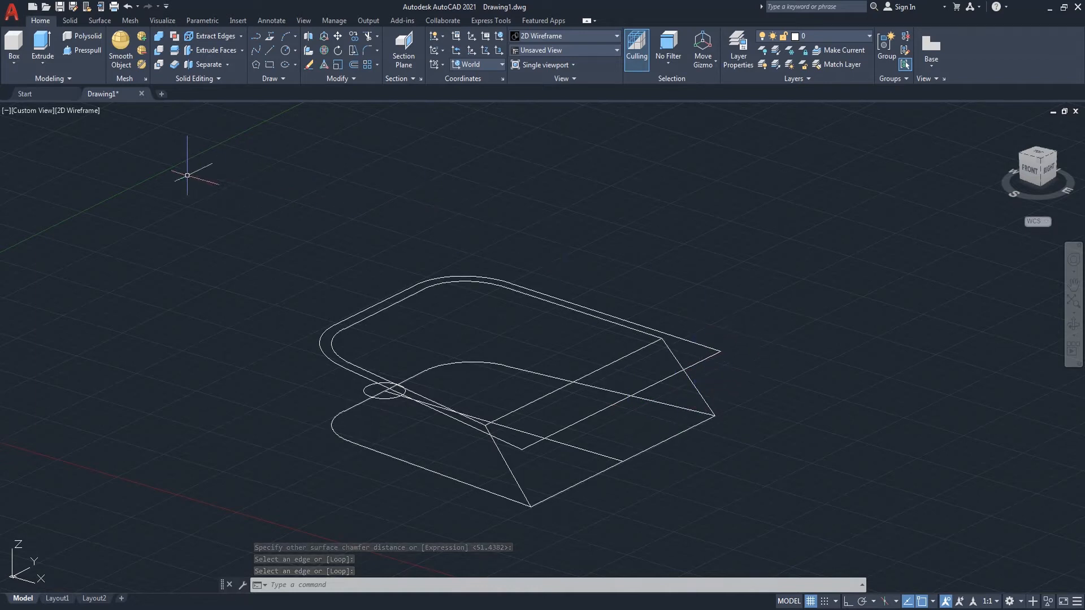
Step: Switch the view to Shaded, orbit around the solid, and go back to 2D Wireframe
left_click(89, 115)
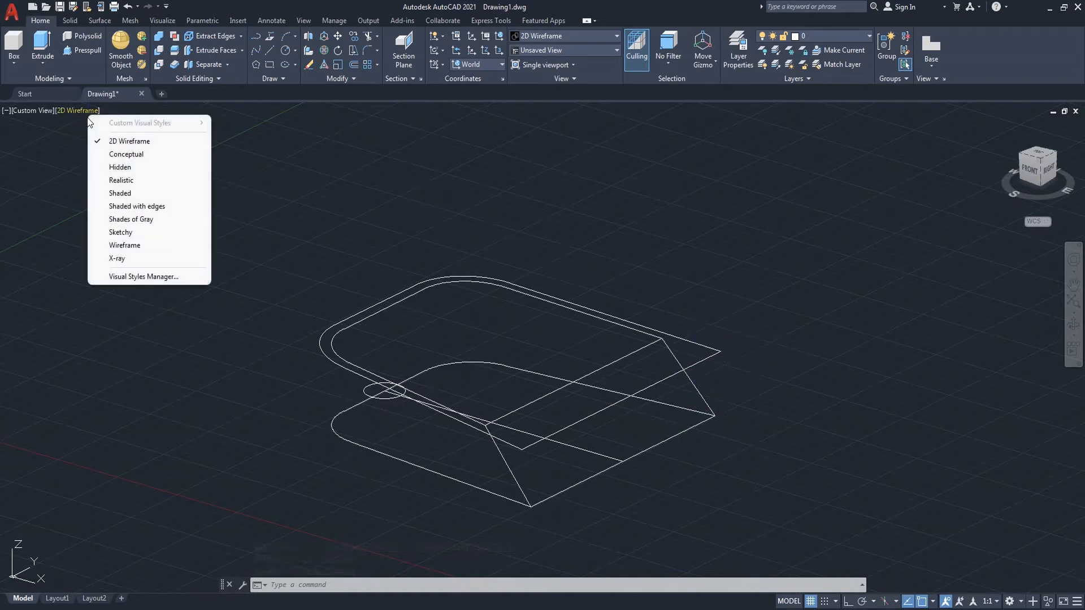
left_click(128, 193)
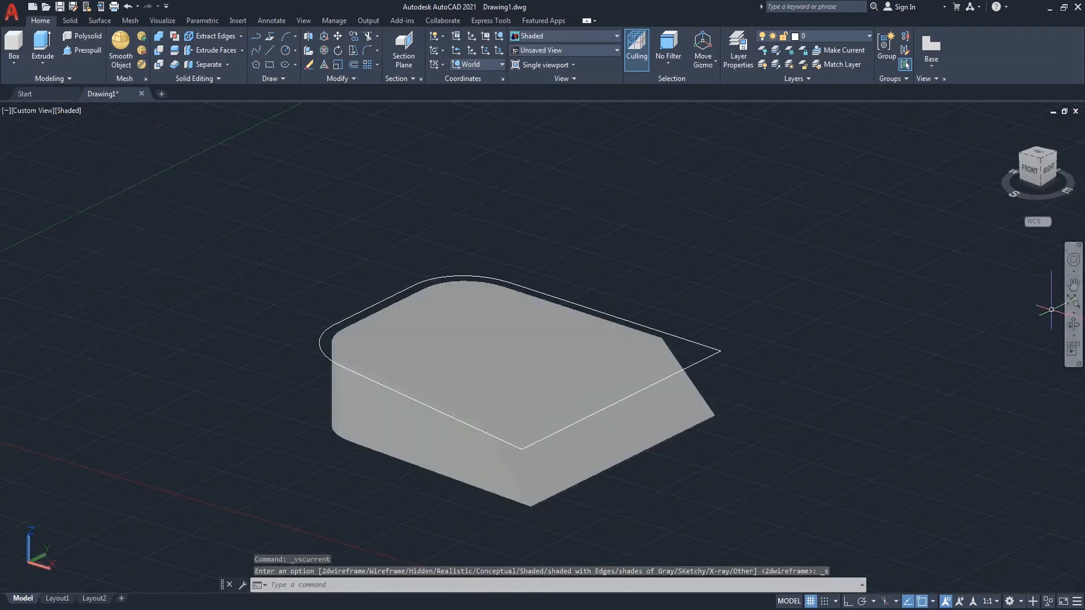
left_click(1072, 327)
mouse_move(716, 399)
left_mouse_down()
mouse_move(799, 360)
mouse_move(906, 368)
mouse_move(778, 387)
mouse_move(785, 393)
left_mouse_up()
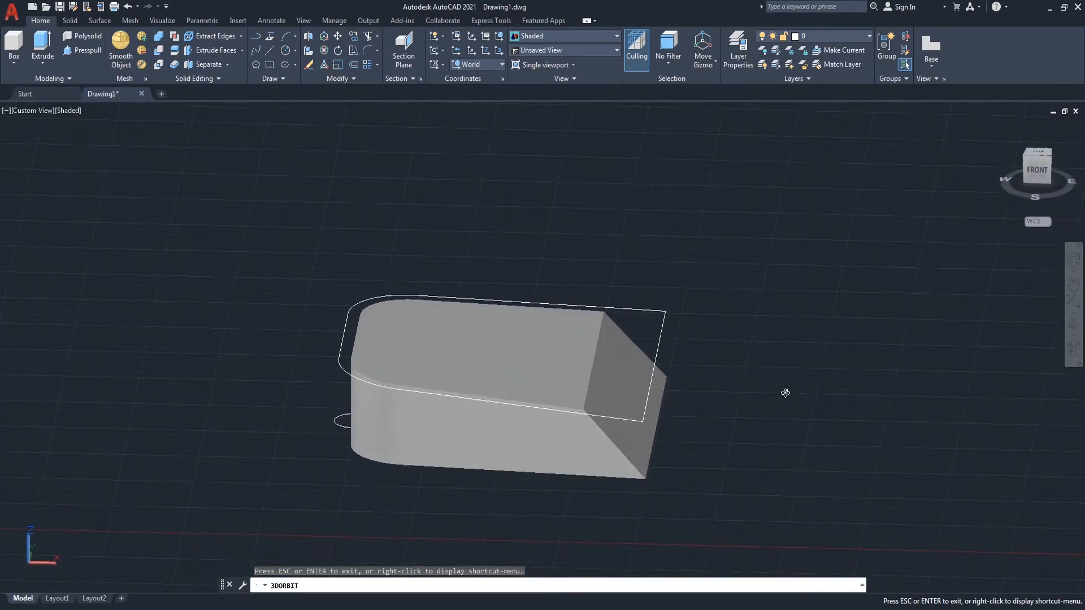
right_click(254, 258)
left_click(272, 261)
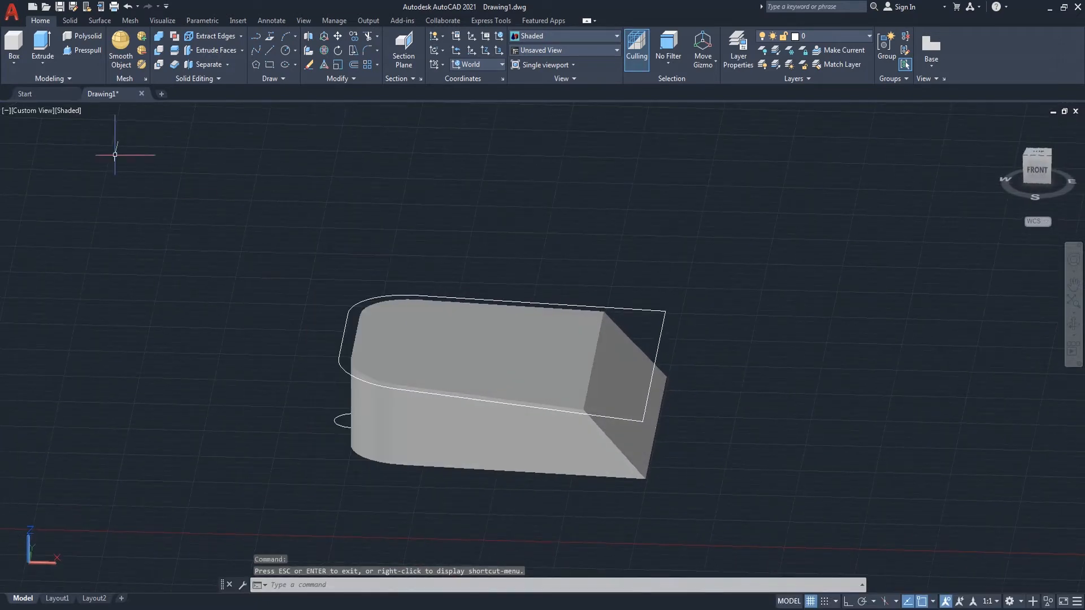
left_click(67, 112)
left_click(92, 141)
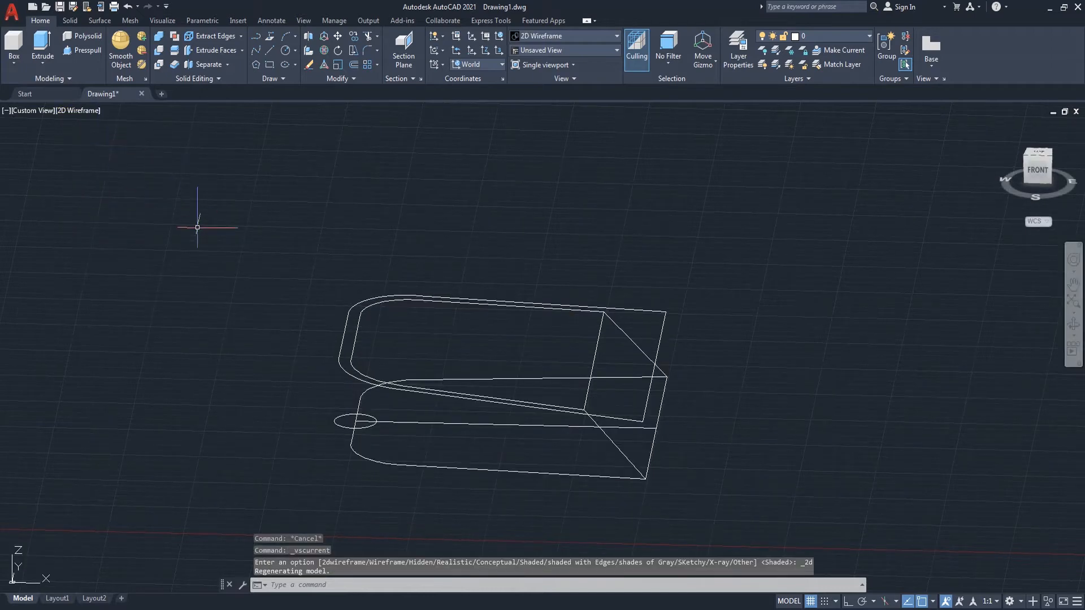
Step: Extrude the small circle upward to the height of the upper outline's corner
type("ex")
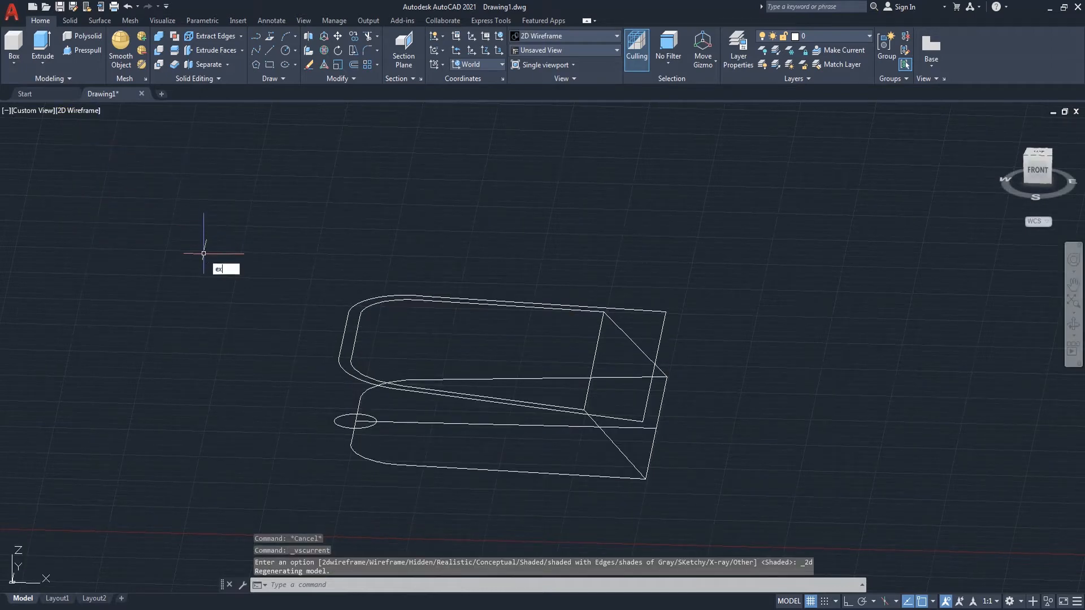
type("t")
key("Return")
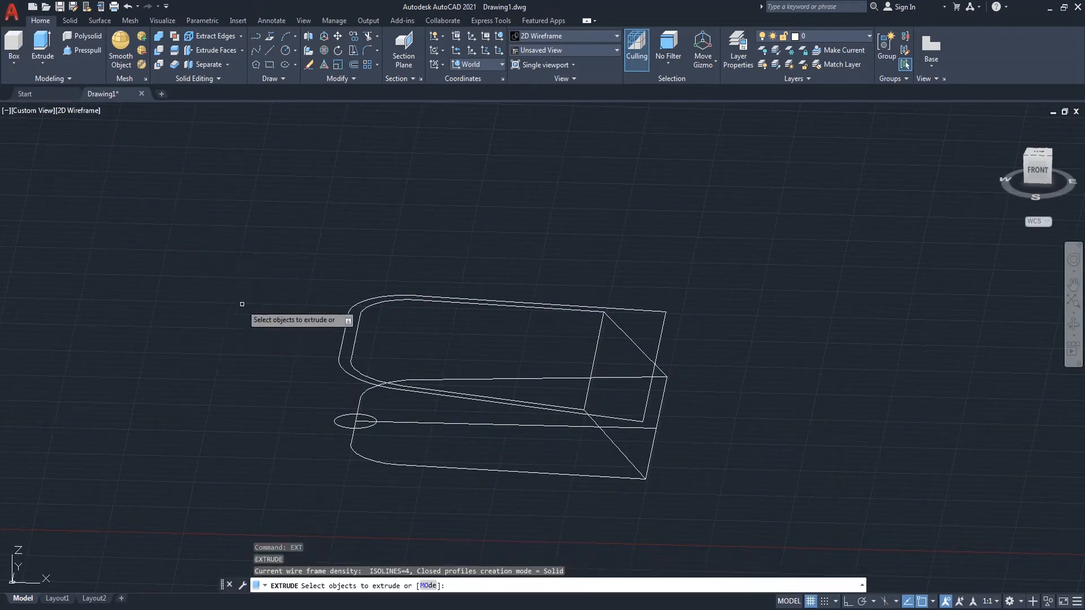
left_click(343, 425)
key("Return")
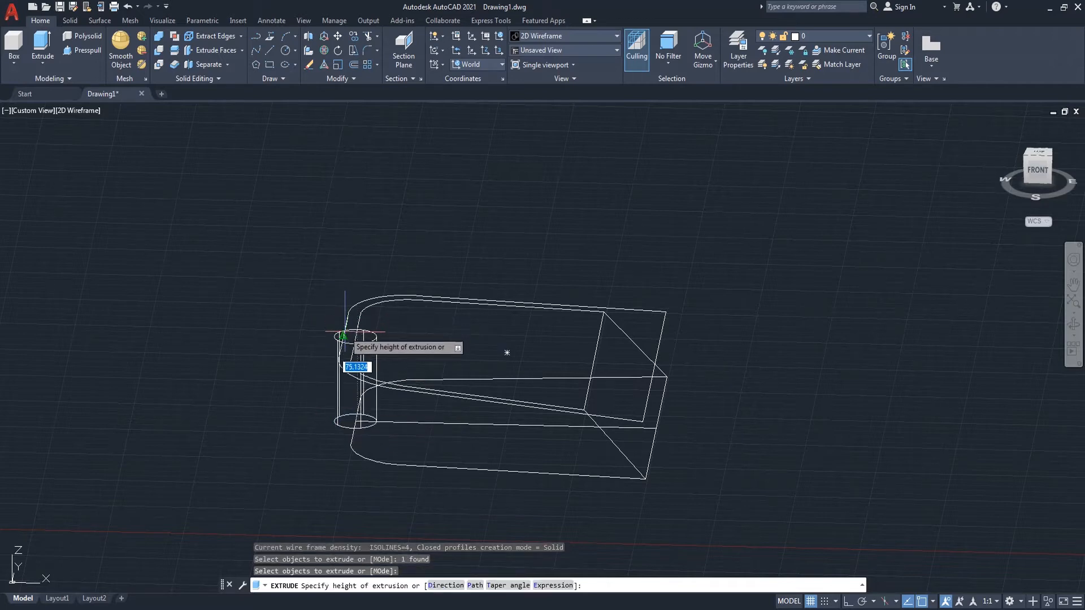
scroll(344, 333, "up", 5)
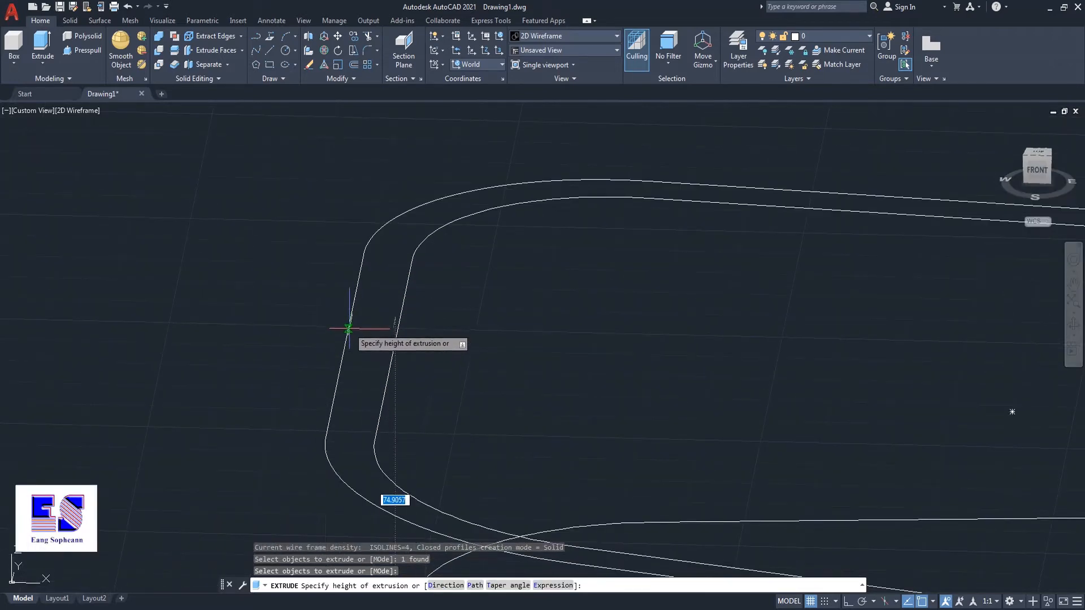
left_click(348, 332)
scroll(266, 314, "down", 3)
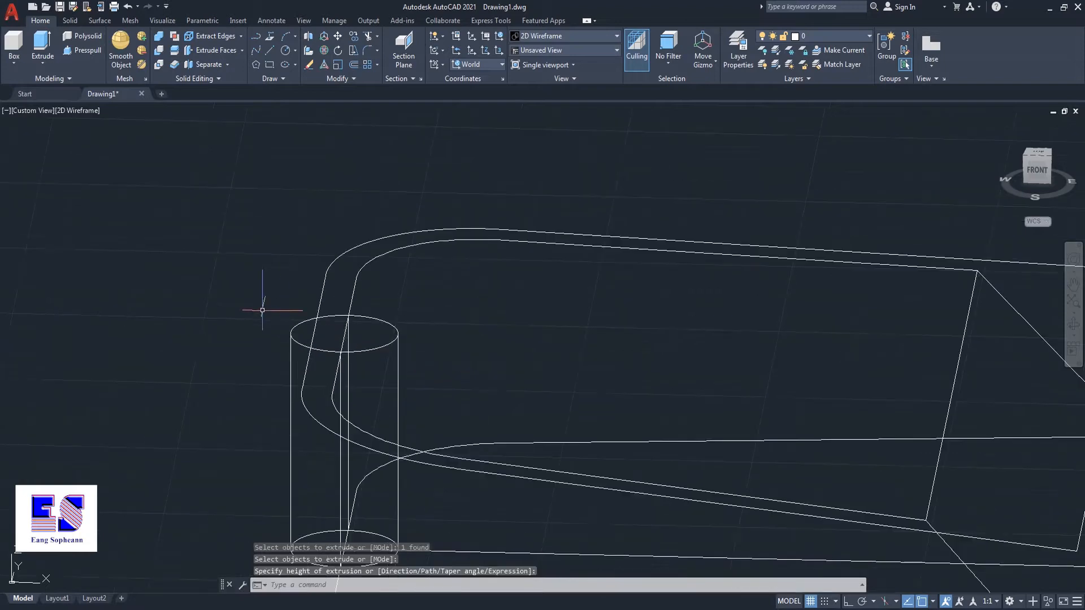
scroll(422, 275, "down", 2)
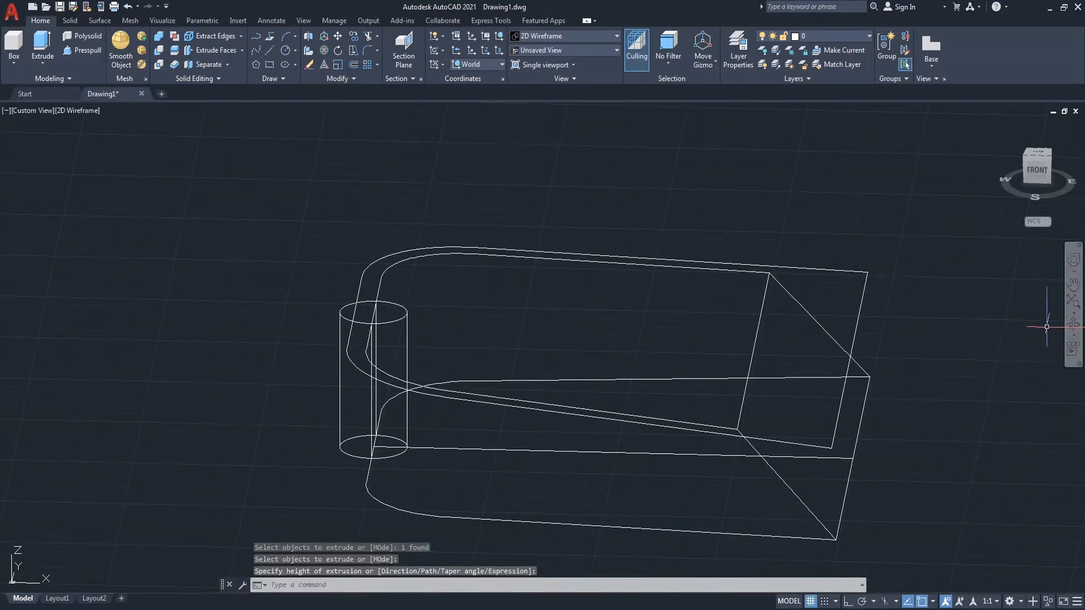
Step: Union the extruded cylinder with the lofted solid
left_click(1073, 326)
left_click_drag(792, 346, 760, 375)
right_click(732, 207)
left_click(773, 215)
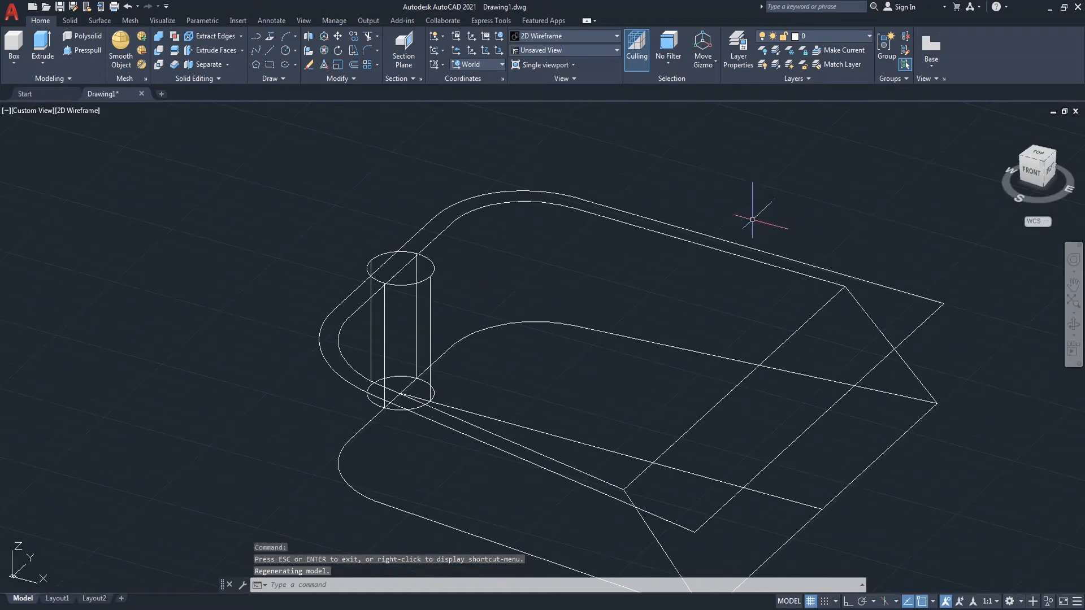
key("Return")
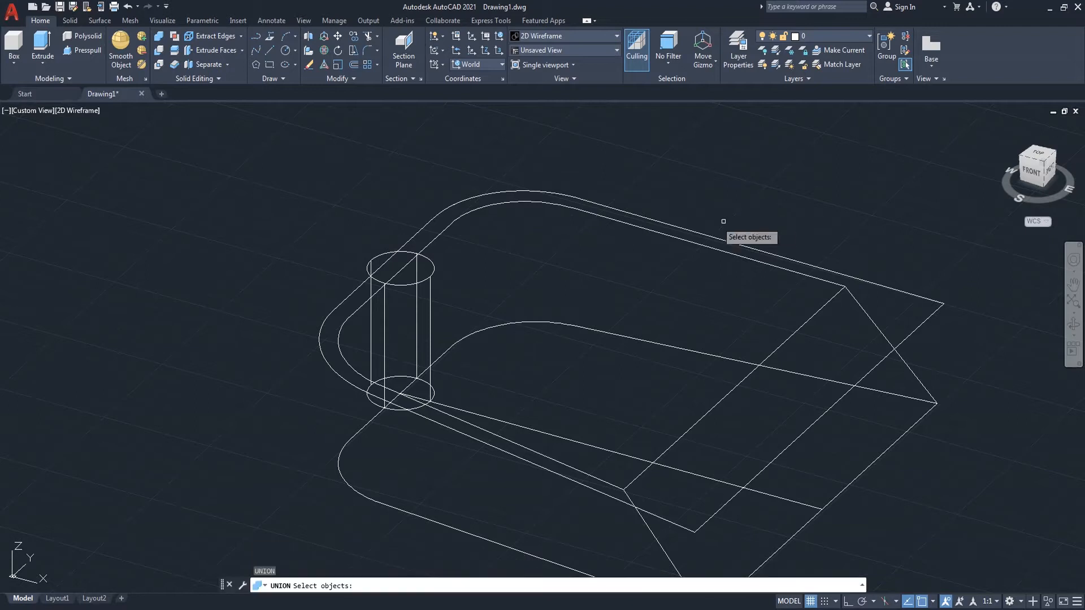
left_click(430, 278)
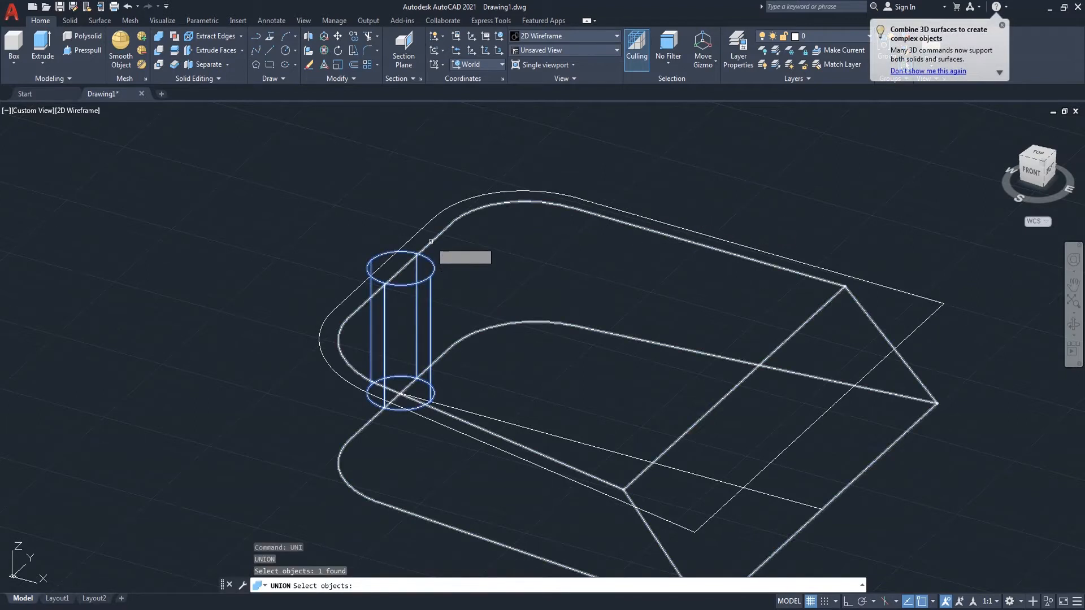
left_click(432, 248)
Step: Display the model in the Shaded visual style from the SW isometric view
left_click(80, 110)
left_click(119, 193)
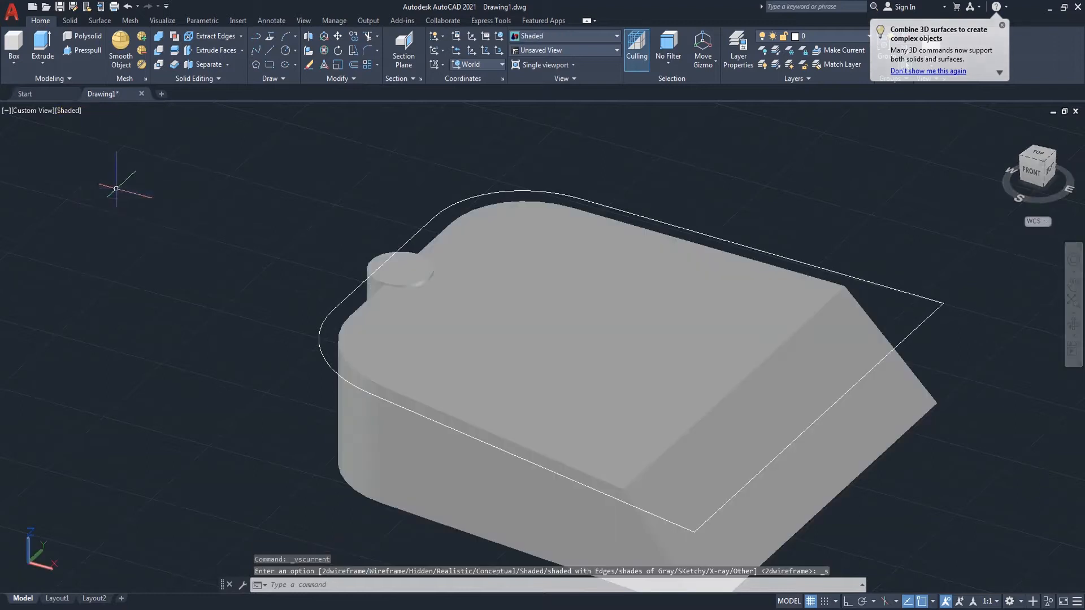
scroll(114, 187, "down", 2)
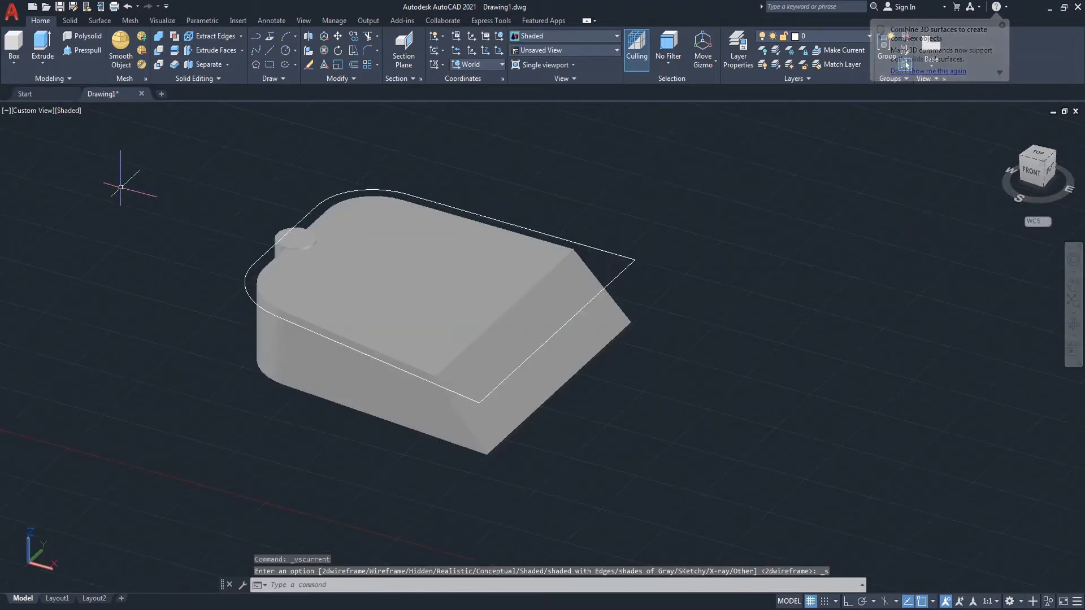
left_click(1022, 159)
middle_click_drag(629, 468, 647, 412)
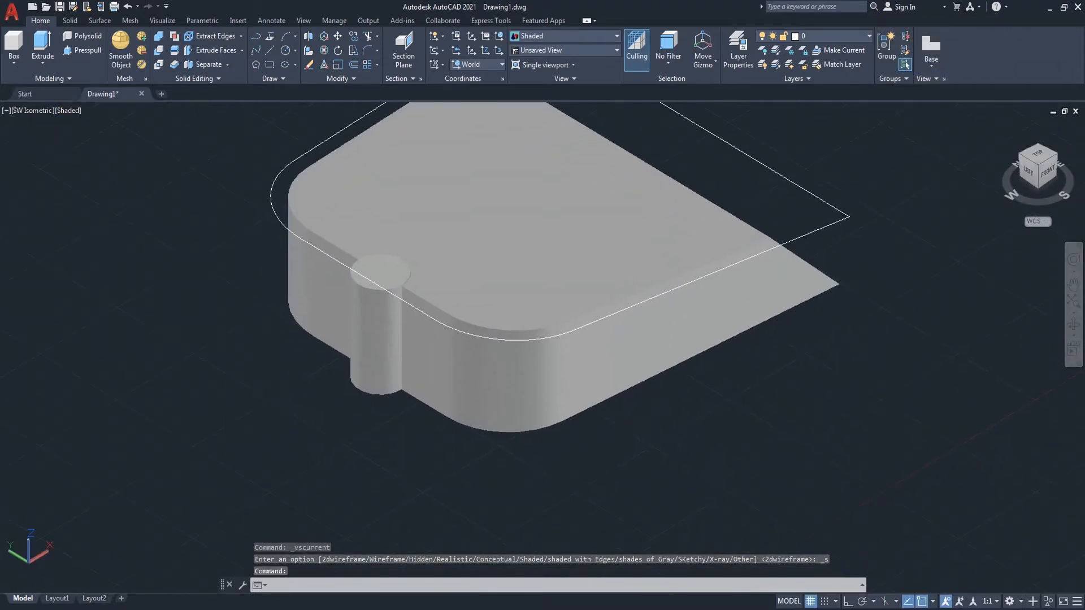
Step: Fillet the solid's bottom front edge with a 10 mm radius
type("f")
key("Return")
type("r")
key("Return")
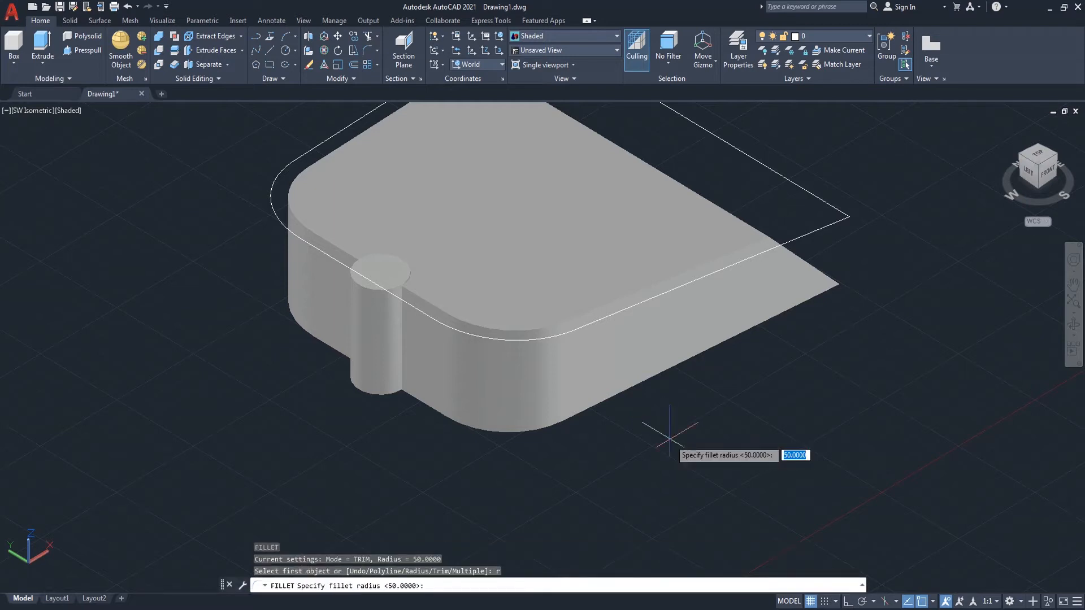
type("10")
key("Return")
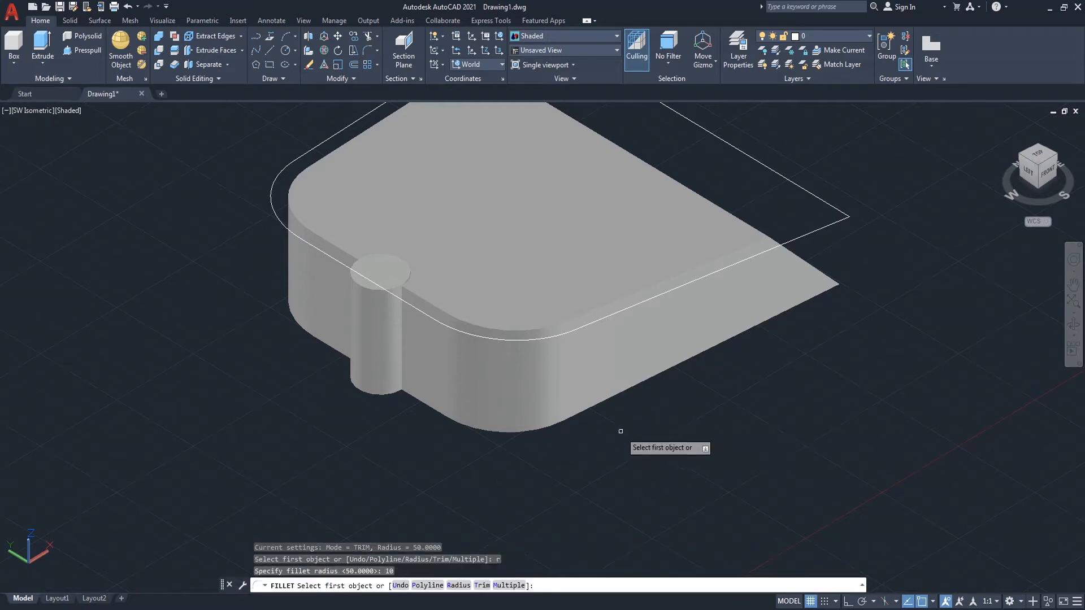
left_click(555, 424)
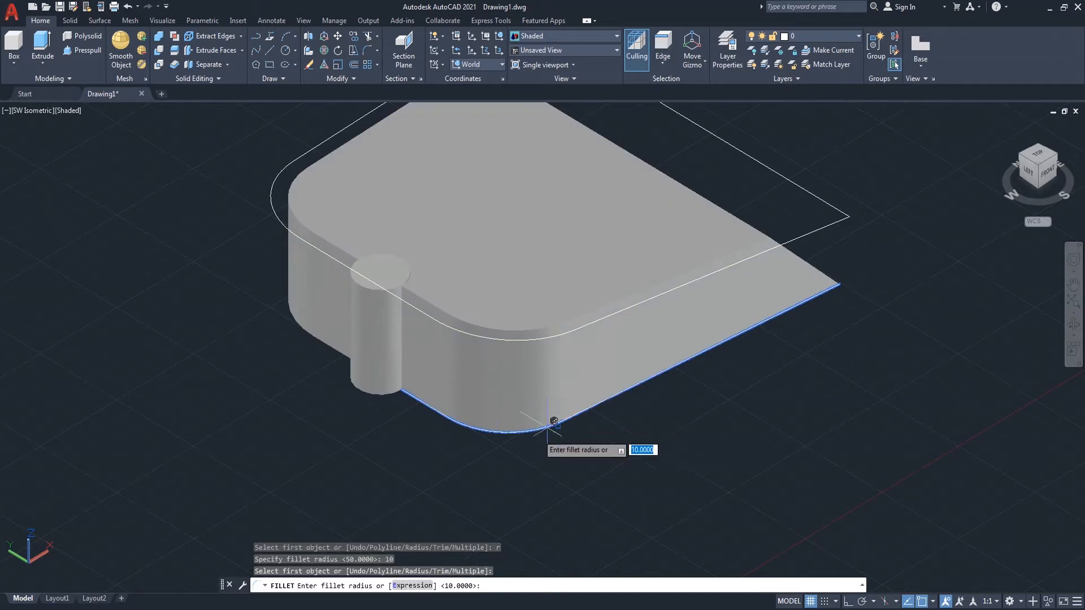
key("Return")
key("Return")
Step: Try to fillet the cylinder's bottom edge with the 10 mm radius
key("Return")
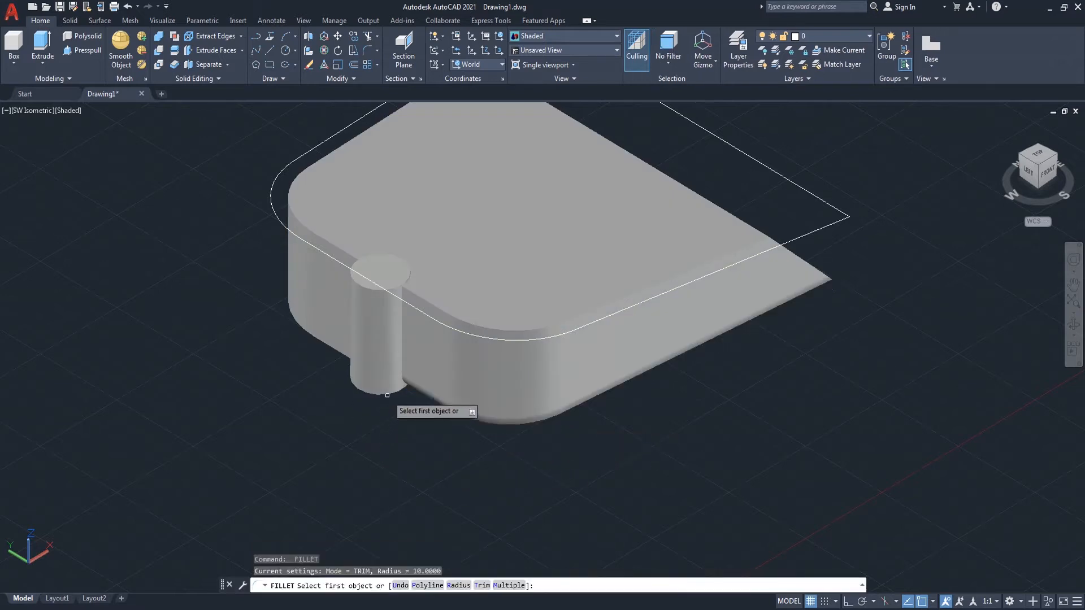
left_click(382, 394)
key("Return")
Step: Fillet the solid's bottom edge left of the cylinder with the 10 mm radius
key("Return")
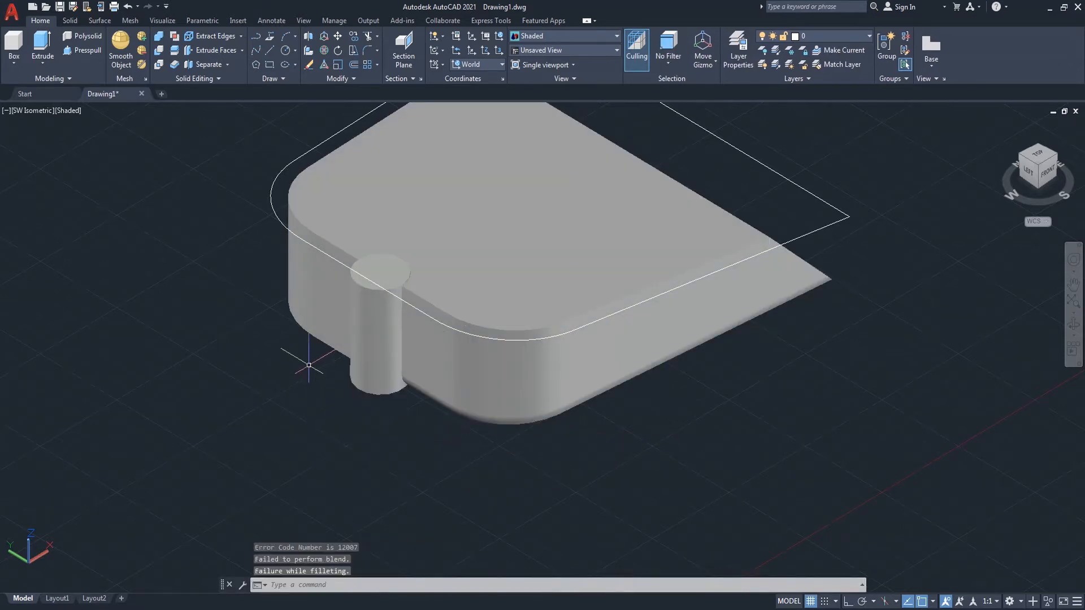
key("Return")
left_click(333, 339)
key("Return")
key("Return")
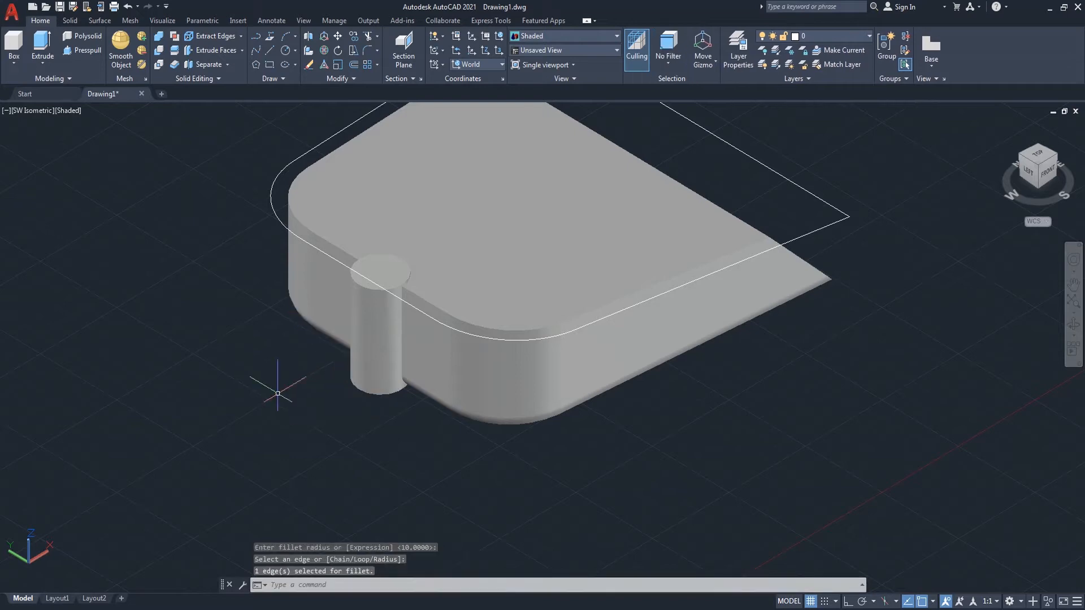
Step: Fillet the cylinder's bottom edge with a 5 mm radius
scroll(278, 380, "down", 2)
left_click(1077, 334)
left_click_drag(799, 383, 763, 375)
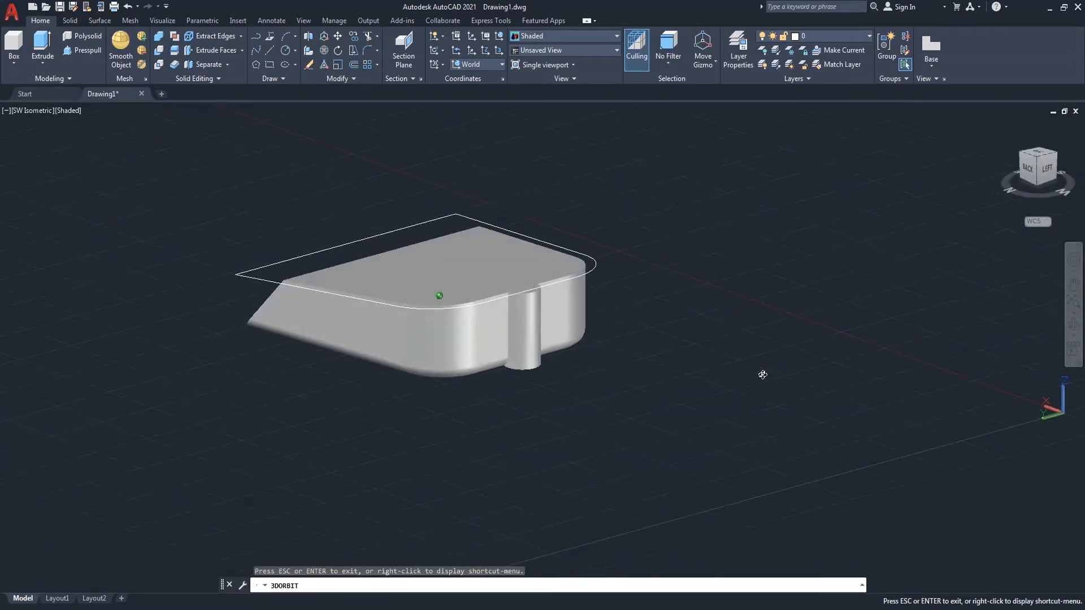
scroll(540, 398, "up", 2)
right_click(687, 315)
left_click(718, 324)
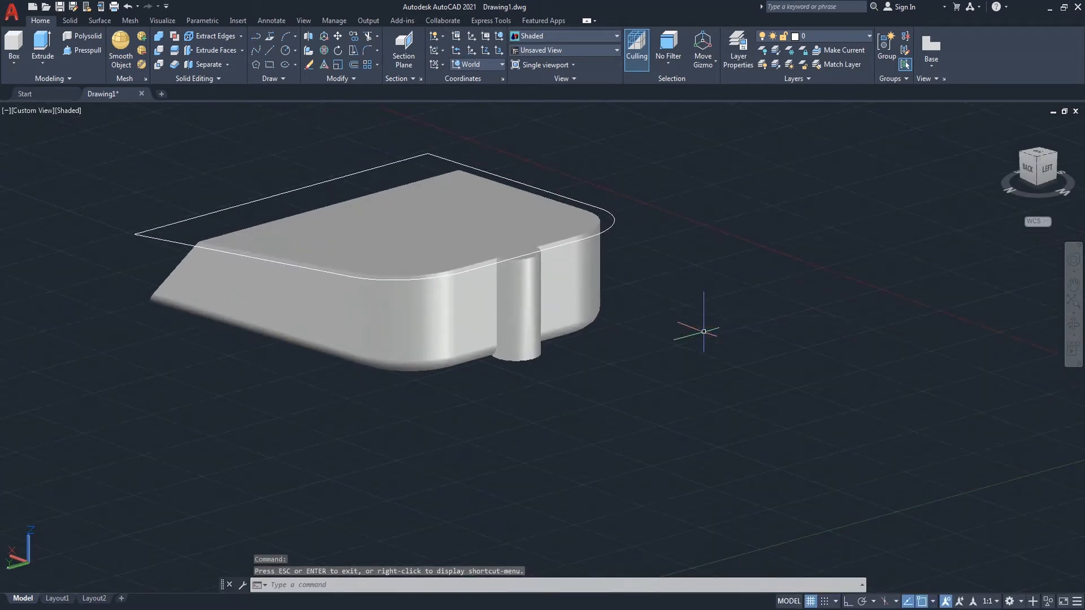
type("f")
key("Return")
type("r")
key("Return")
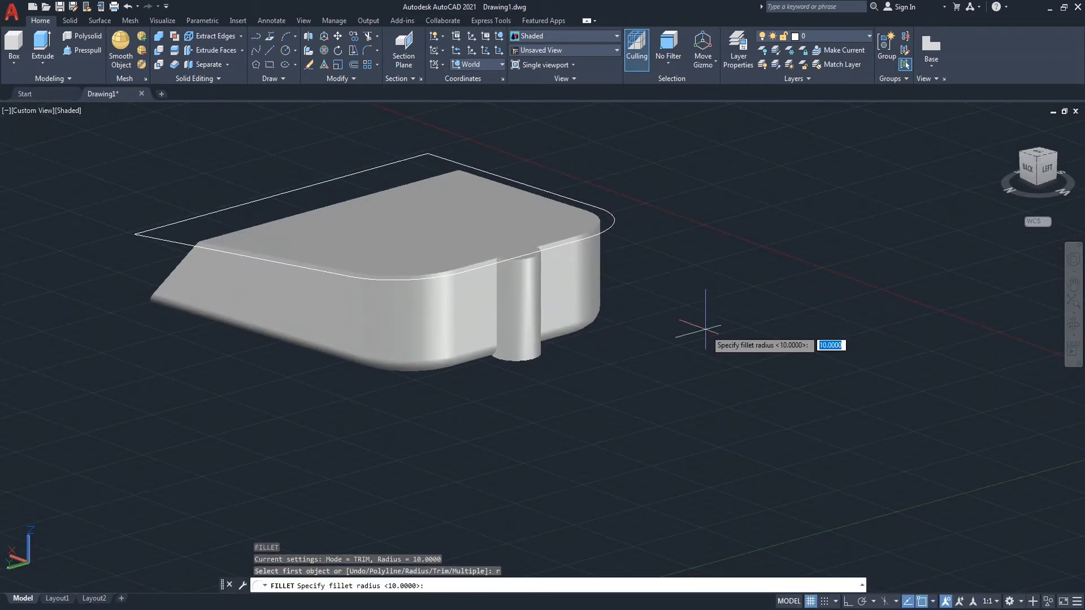
type("5")
key("Return")
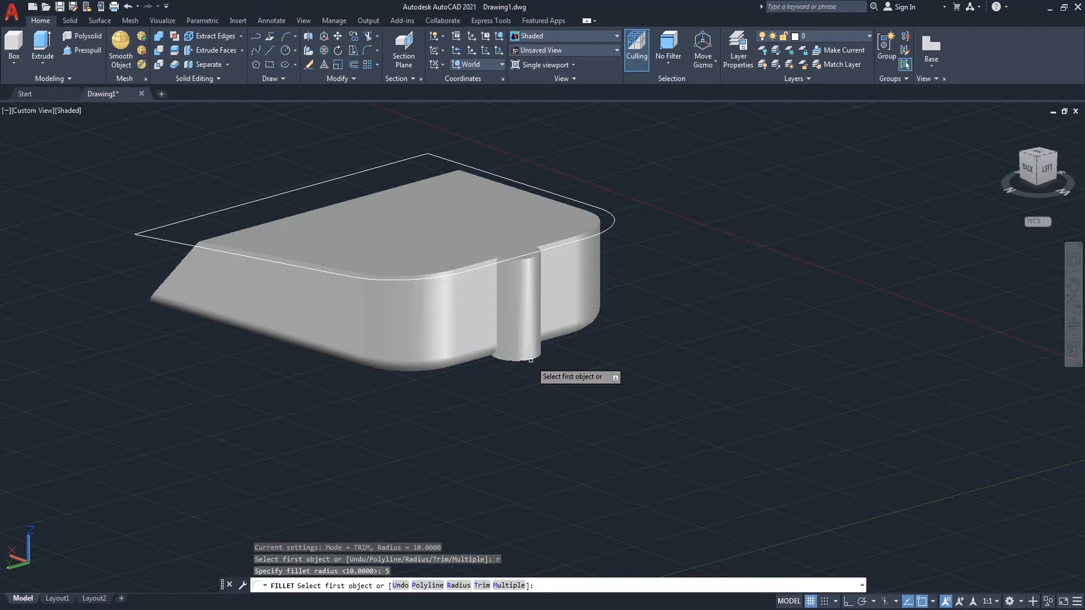
left_click(531, 360)
key("Return")
key("Return")
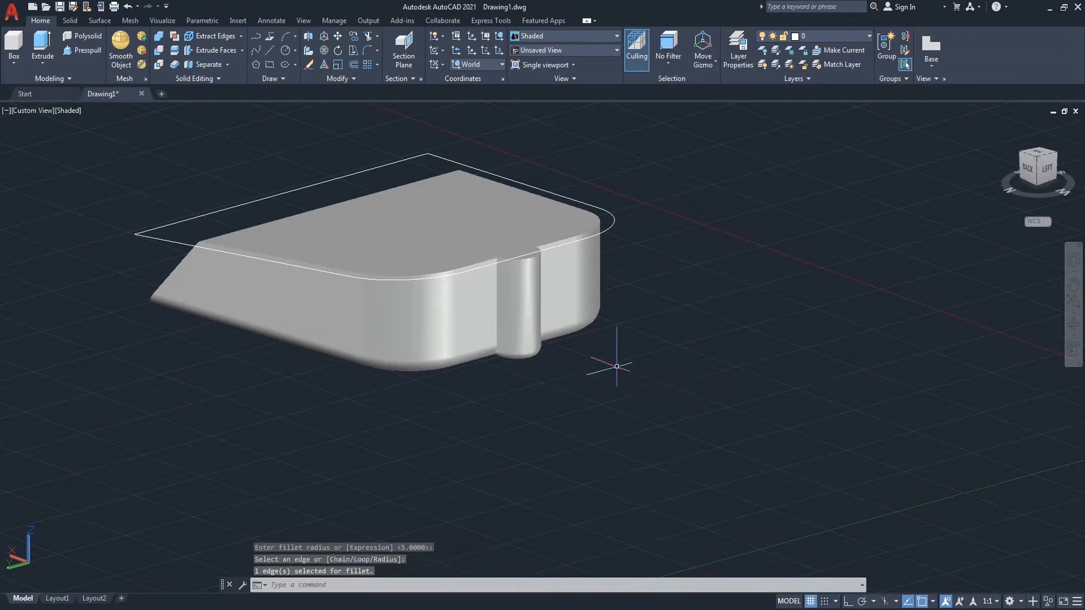
Step: Shell the solid, removing its top face and the cylinder's top face so both become open
left_click(1075, 327)
left_click_drag(666, 356, 836, 425)
right_click(758, 287)
left_click(781, 293)
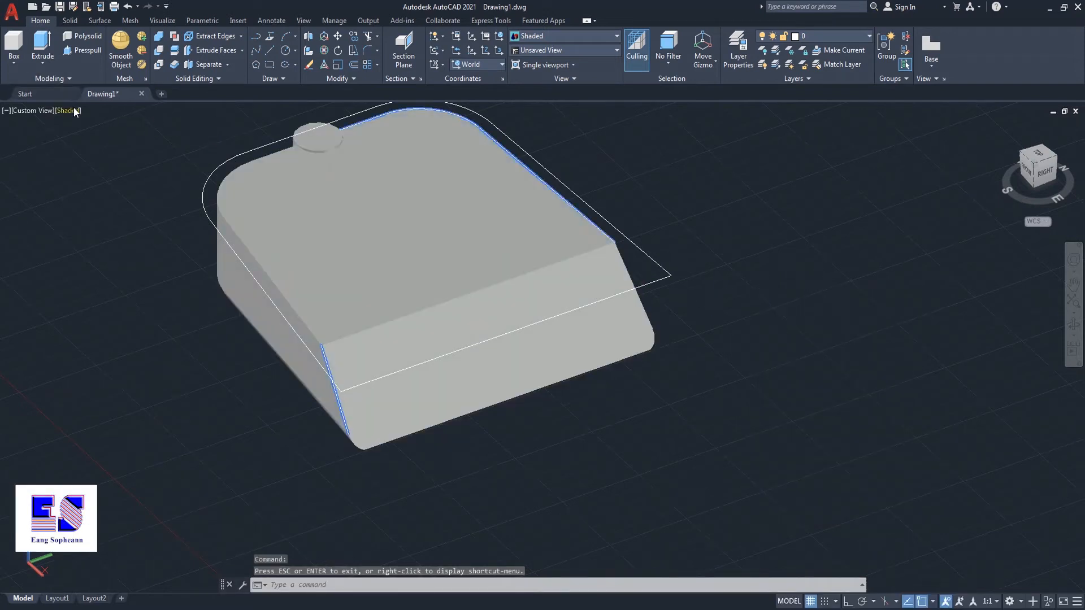
left_click(70, 20)
left_click(490, 45)
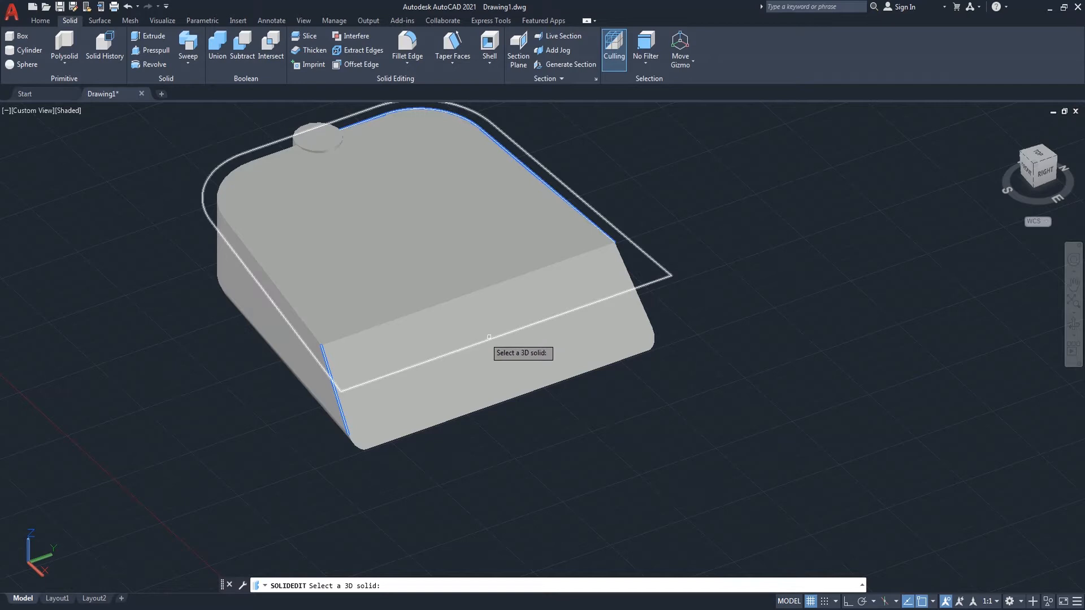
left_click(389, 334)
type("a")
key("Return")
type("r")
key("Return")
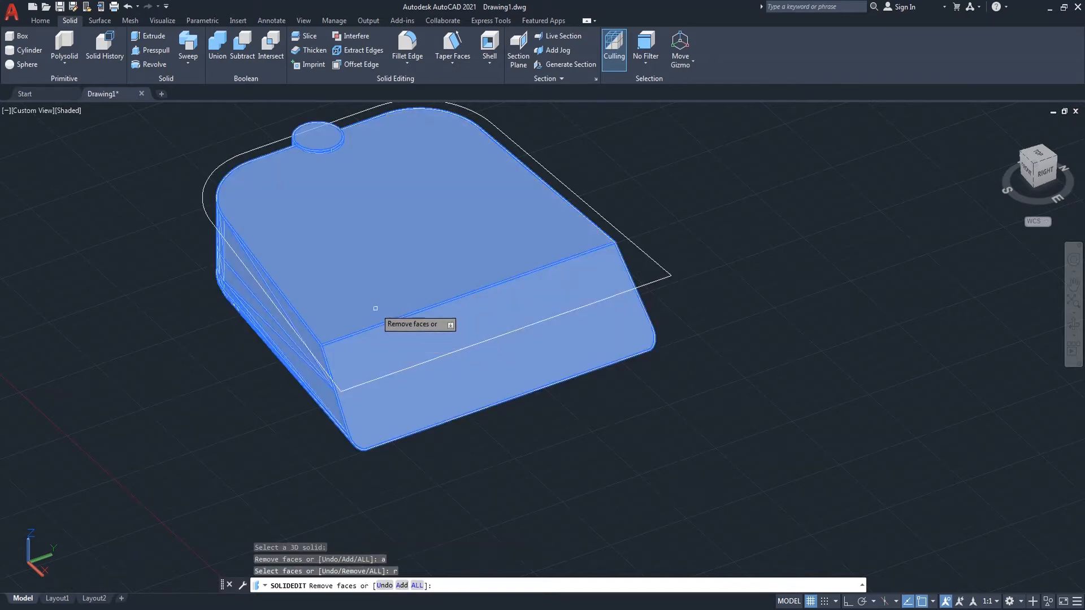
left_click(379, 297)
left_click(400, 333)
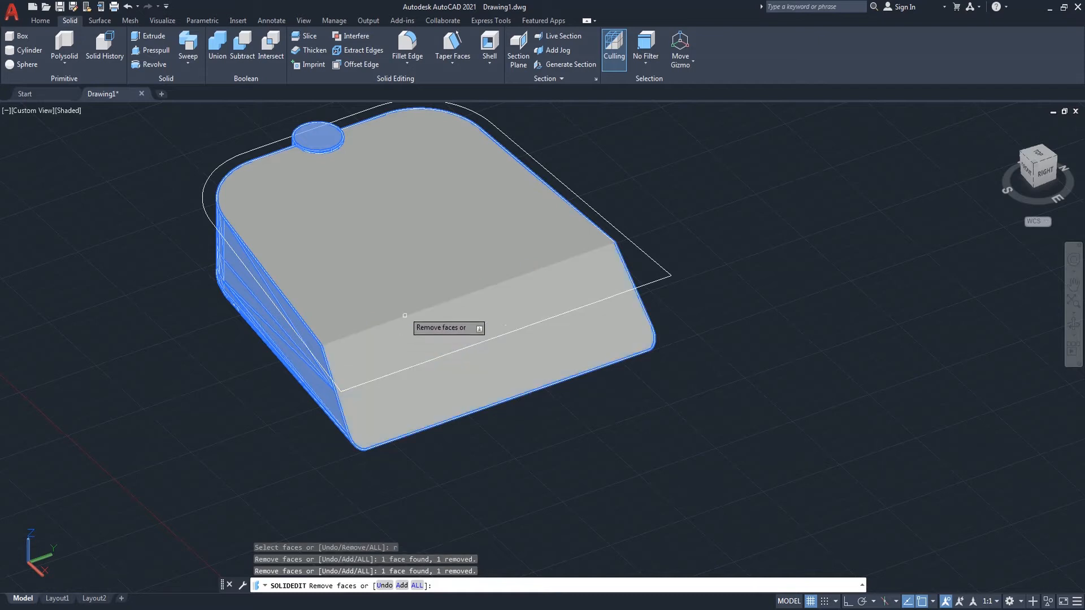
scroll(396, 282, "up", 5)
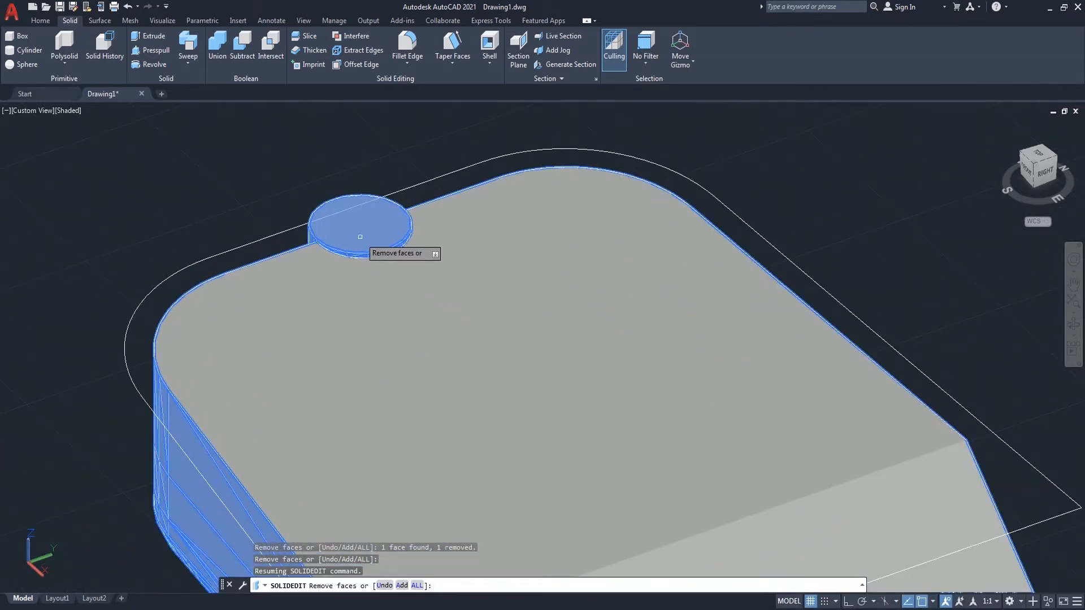
left_click(365, 242)
key("Return")
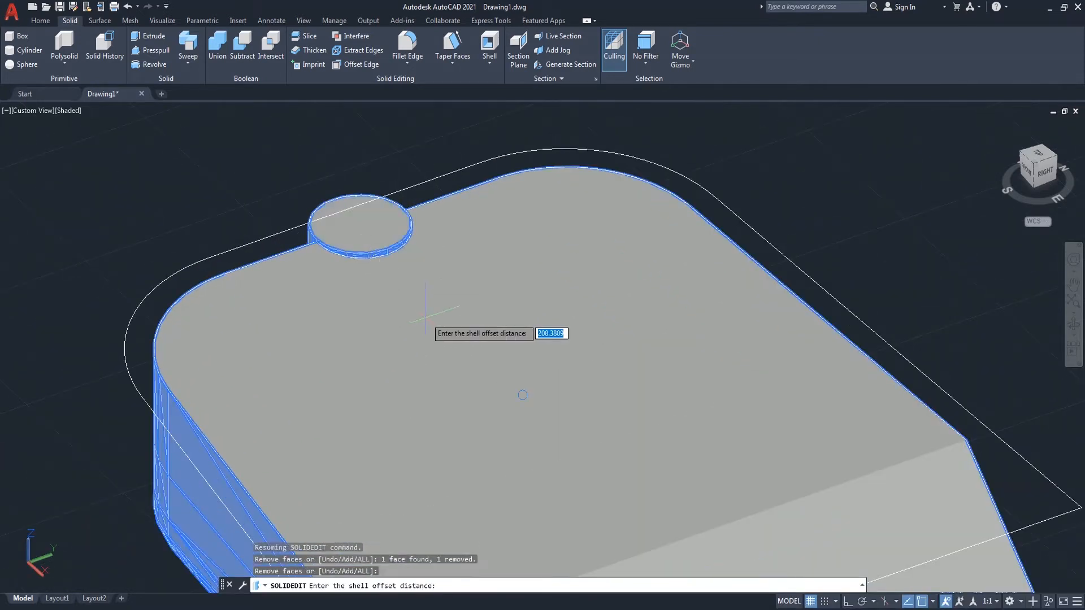
key("Return")
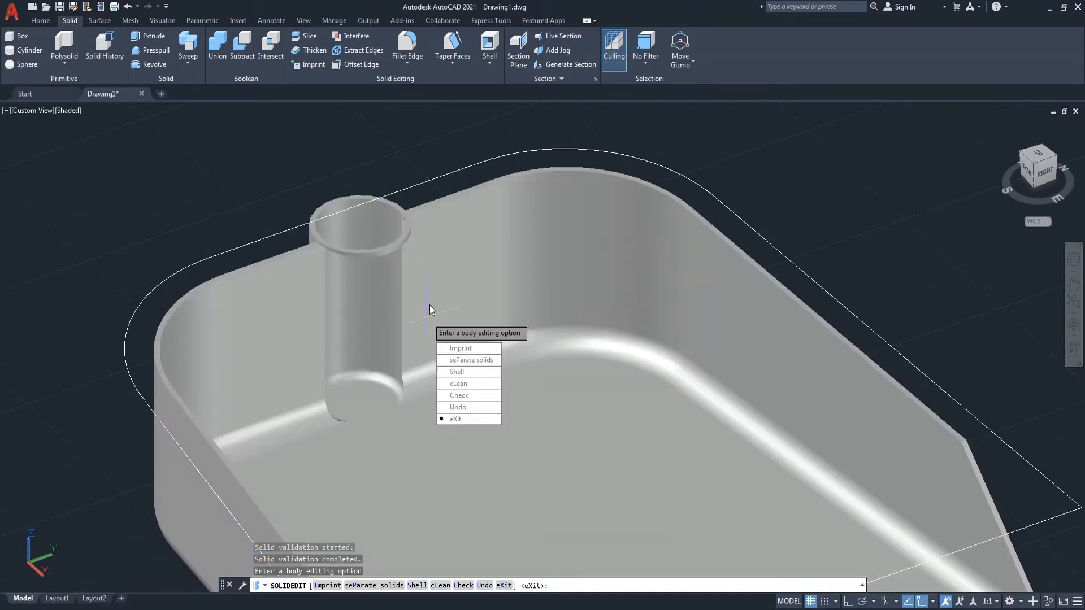
key("Return")
key("Return")
Step: Inspect the shelled solid from several zoom levels and orbit angles
scroll(412, 300, "down", 4)
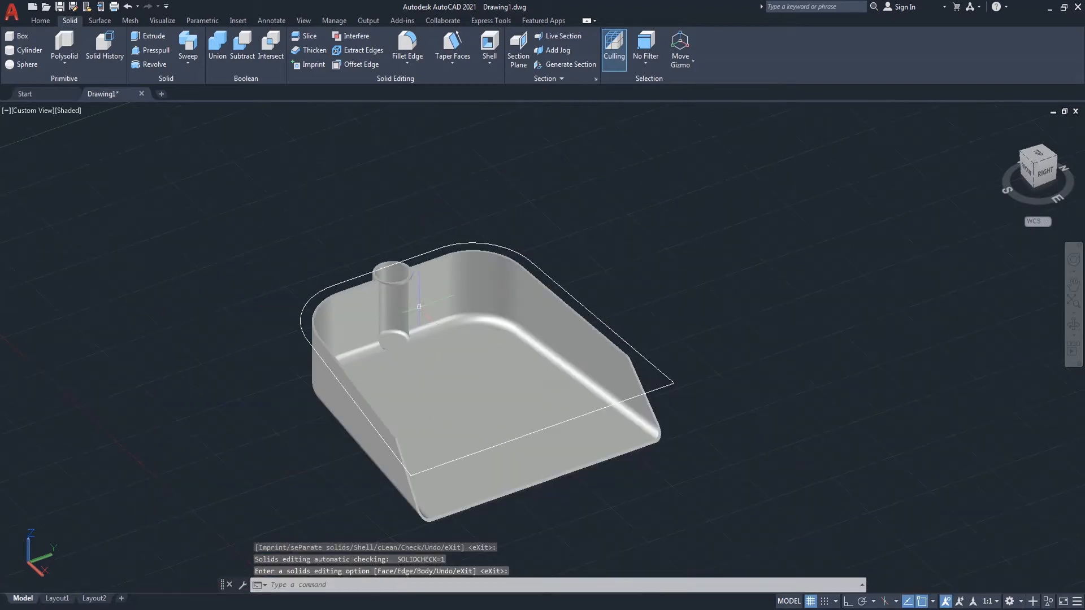
scroll(616, 402, "up", 4)
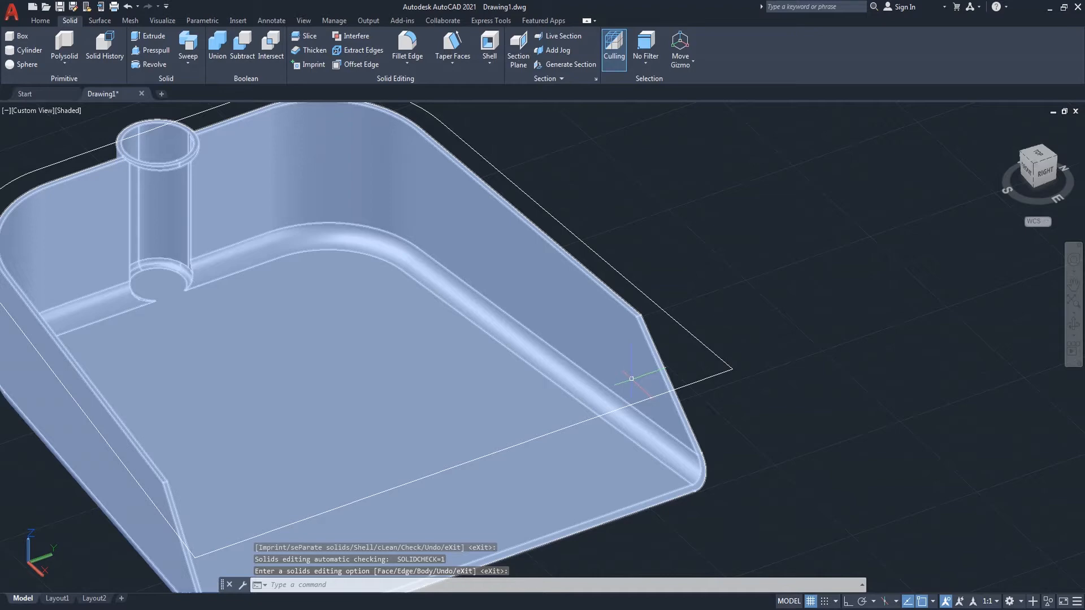
scroll(681, 370, "down", 3)
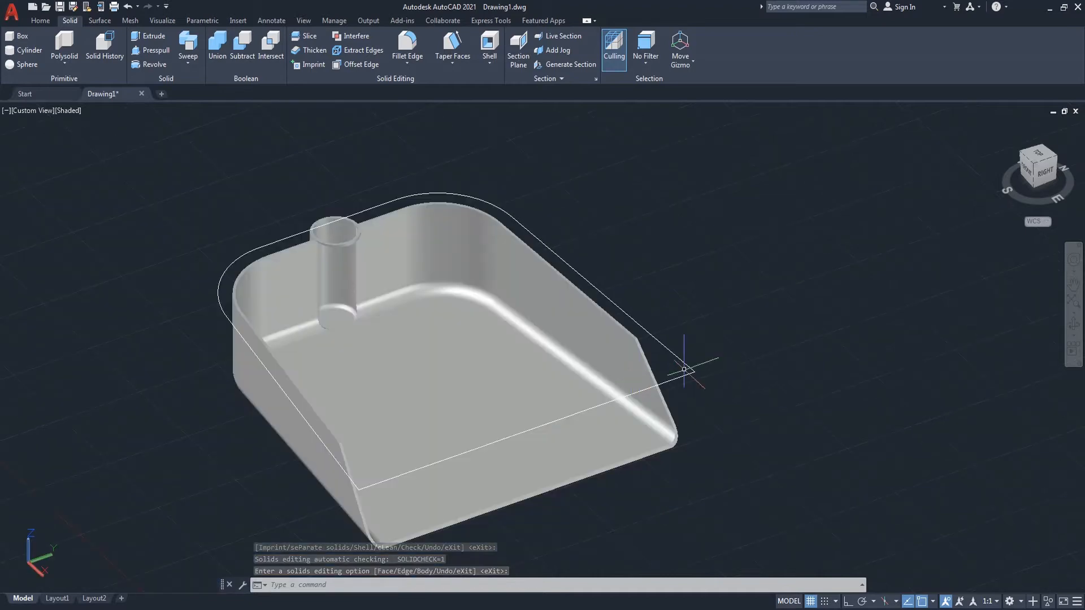
left_click(1076, 328)
left_click_drag(724, 412, 661, 407)
scroll(646, 371, "up", 2)
right_click(698, 300)
left_click(734, 307)
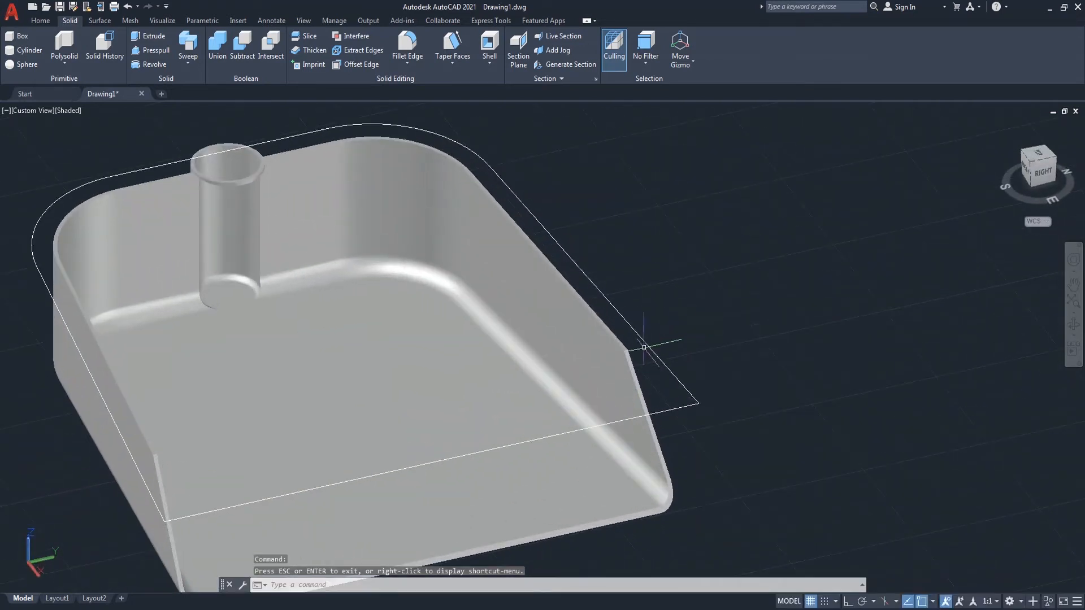
Step: Fillet the short rim edge at the right corner of the sloped front with a 50 mm radius
scroll(670, 339, "up", 3)
type("f")
key("Return")
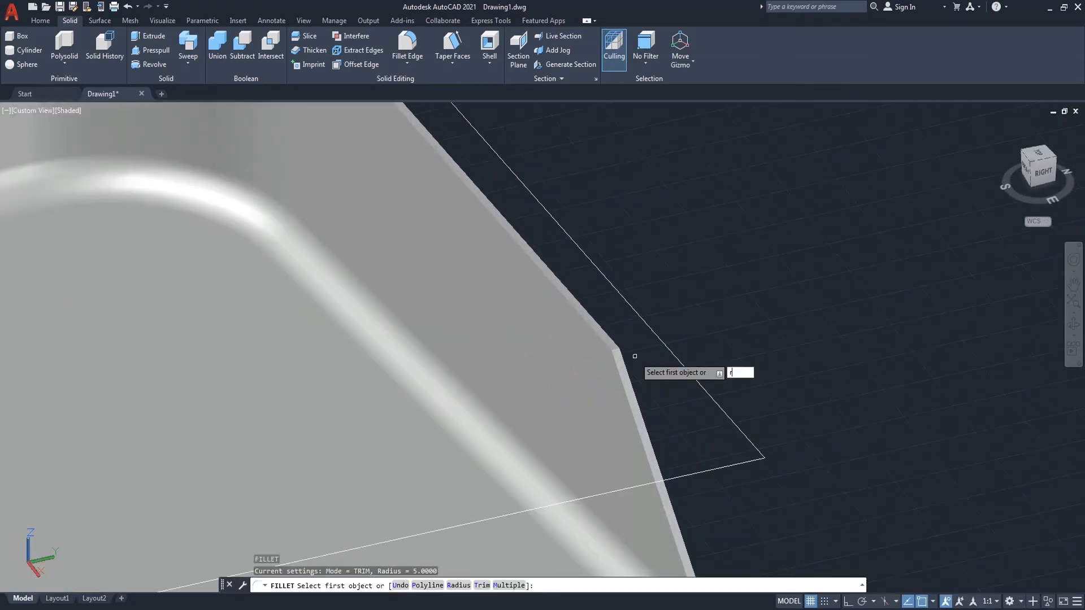
type("r")
key("Return")
key("Return")
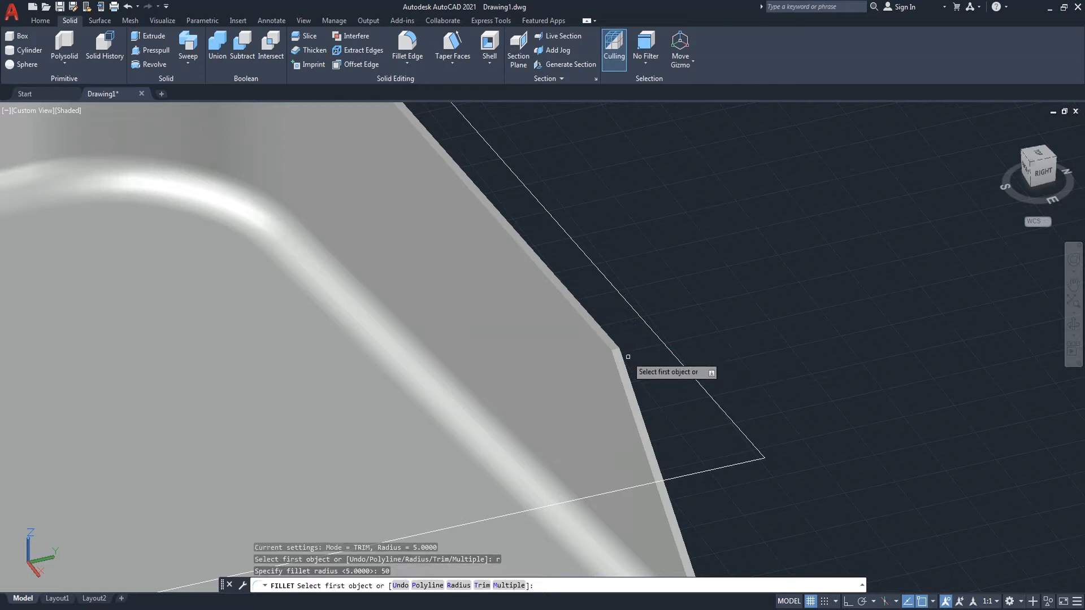
scroll(633, 356, "up", 2)
left_click(608, 342)
key("Return")
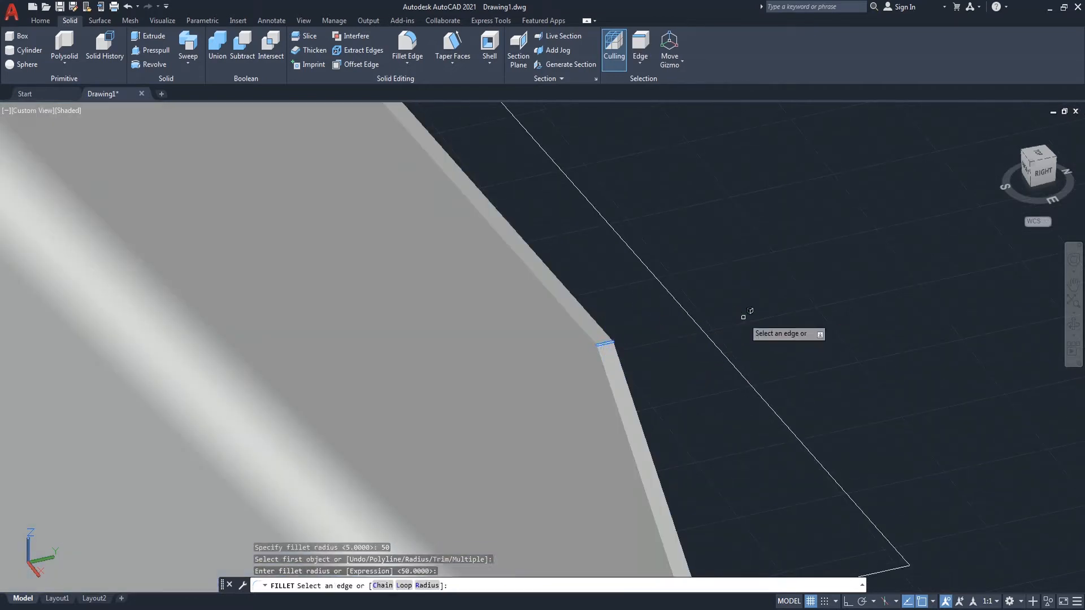
key("Return")
scroll(738, 313, "down", 4)
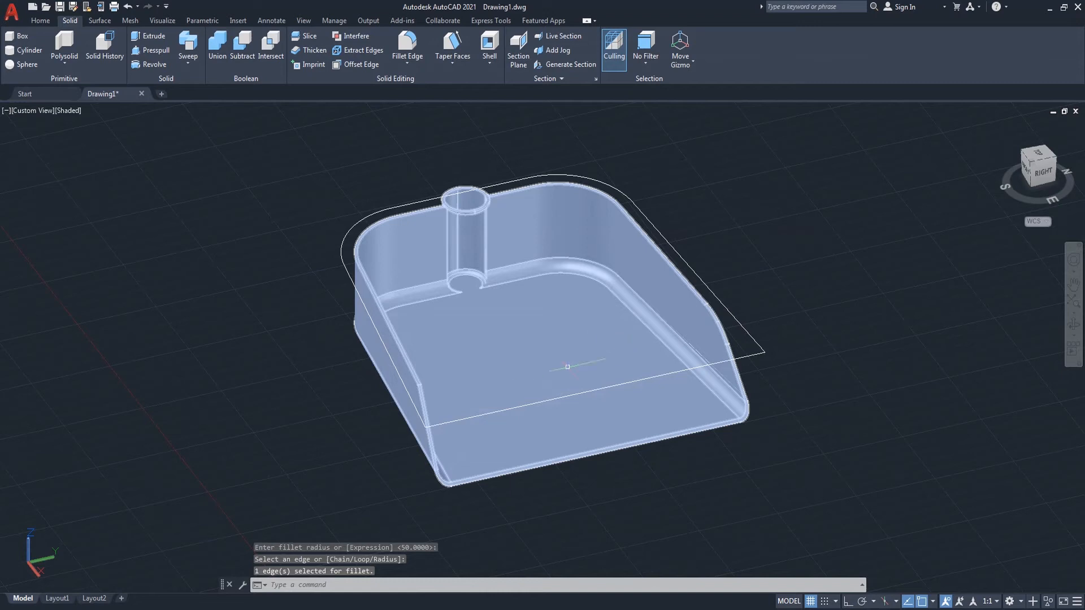
Step: Fillet the matching rim edge at the left front corner with the same 50 mm radius
scroll(417, 376, "up", 8)
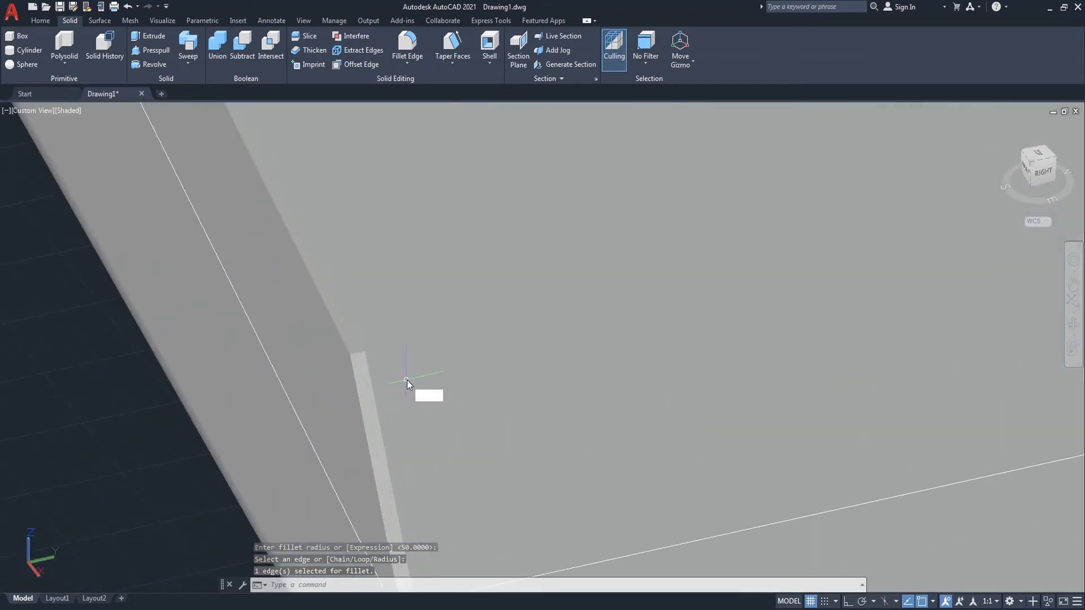
type("f")
key("Return")
type("r")
key("Return")
key("Return")
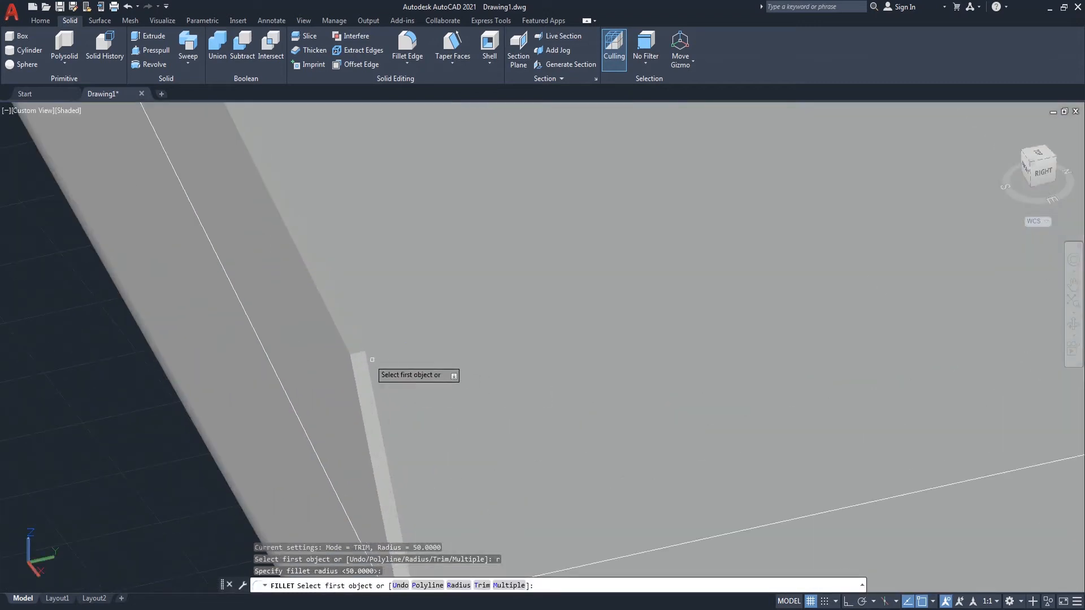
left_click(359, 352)
key("Return")
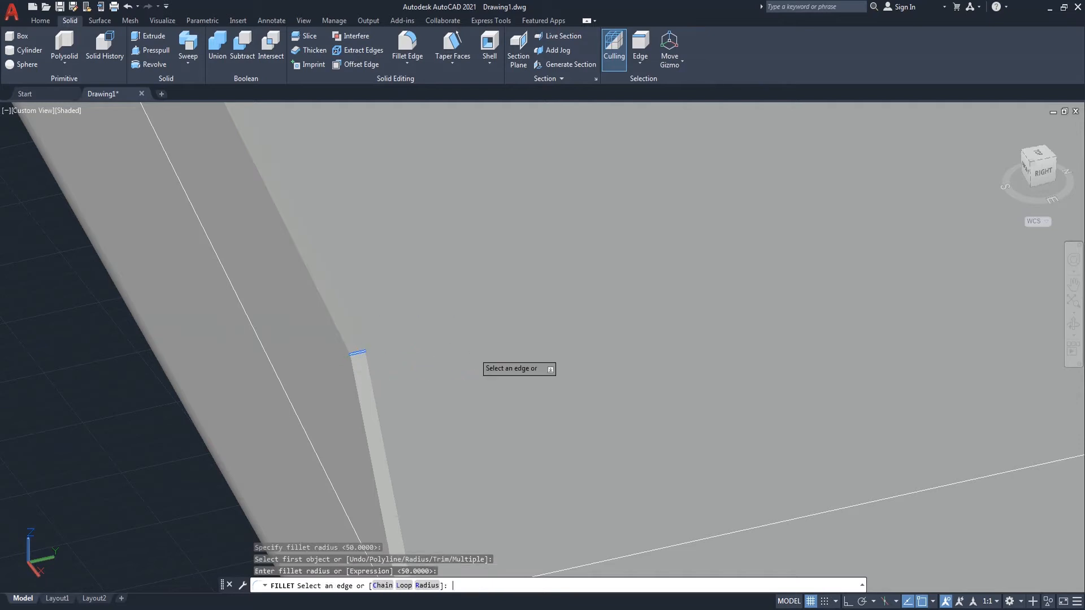
scroll(466, 339, "down", 8)
key("Return")
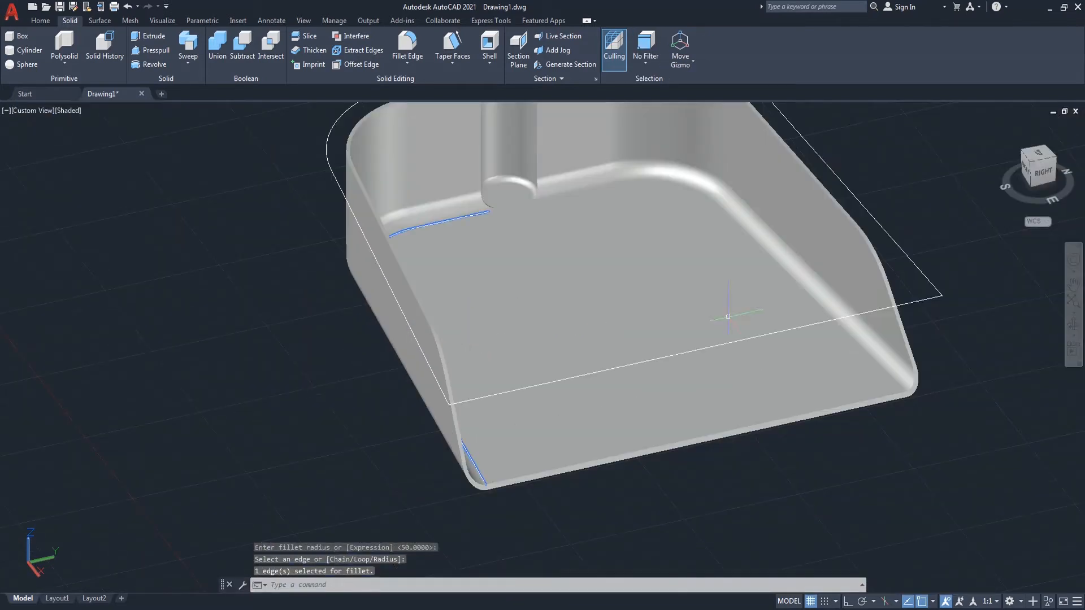
Step: Switch the viewport's visual style to 2D Wireframe
left_click(1073, 327)
left_click_drag(765, 363, 799, 372)
scroll(762, 370, "down", 4)
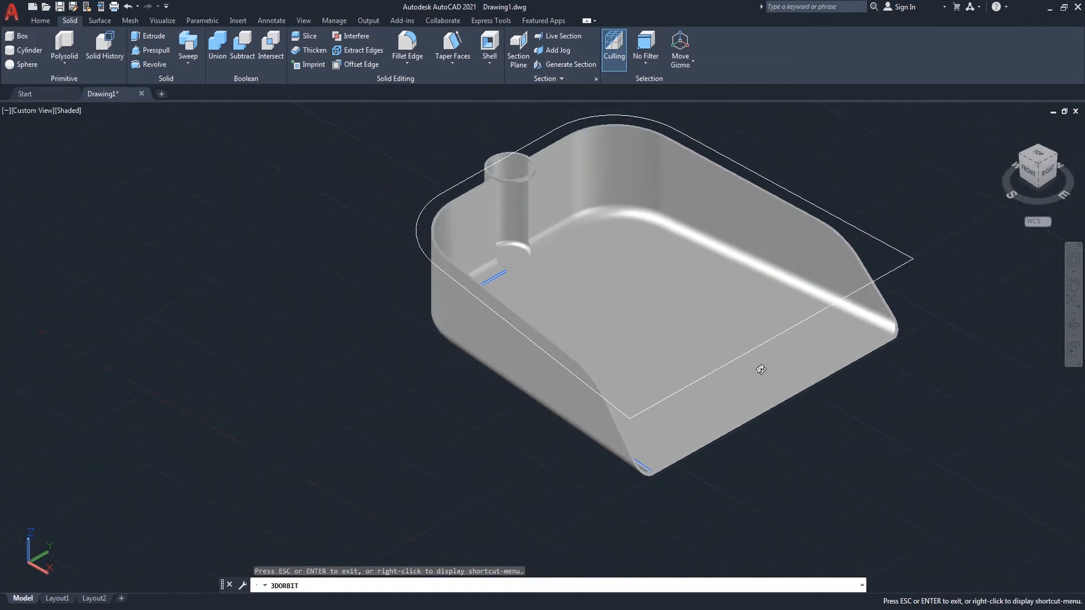
scroll(825, 344, "up", 1)
middle_click_drag(847, 323, 709, 349)
right_click(785, 233)
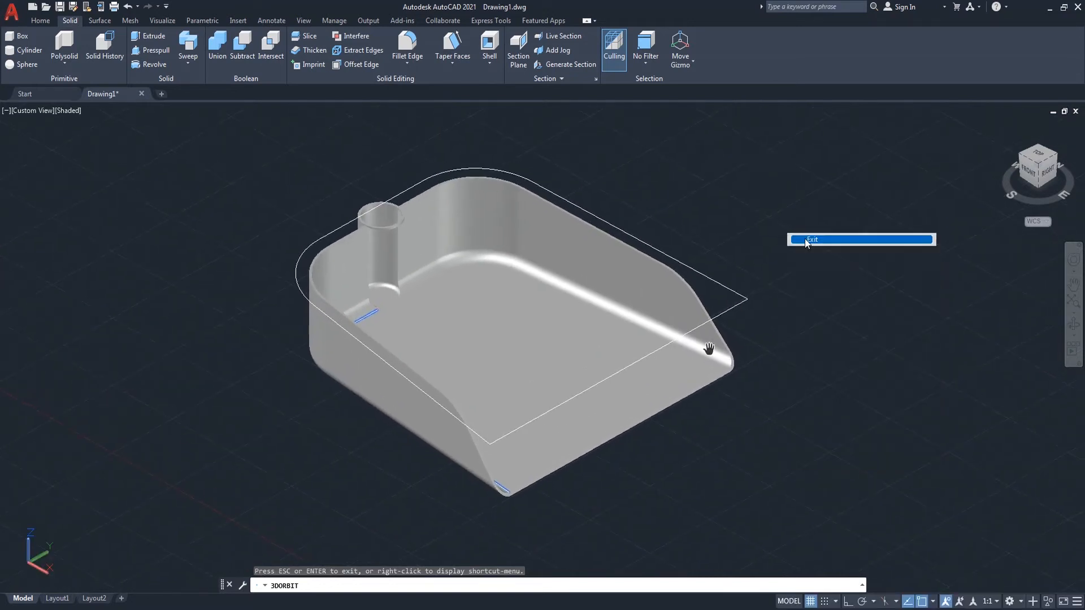
left_click(791, 235)
left_click(76, 110)
left_click(102, 143)
Step: Stretch the corner grip of the outer profile outline onto the solid's front rim edge
scroll(656, 246, "up", 4)
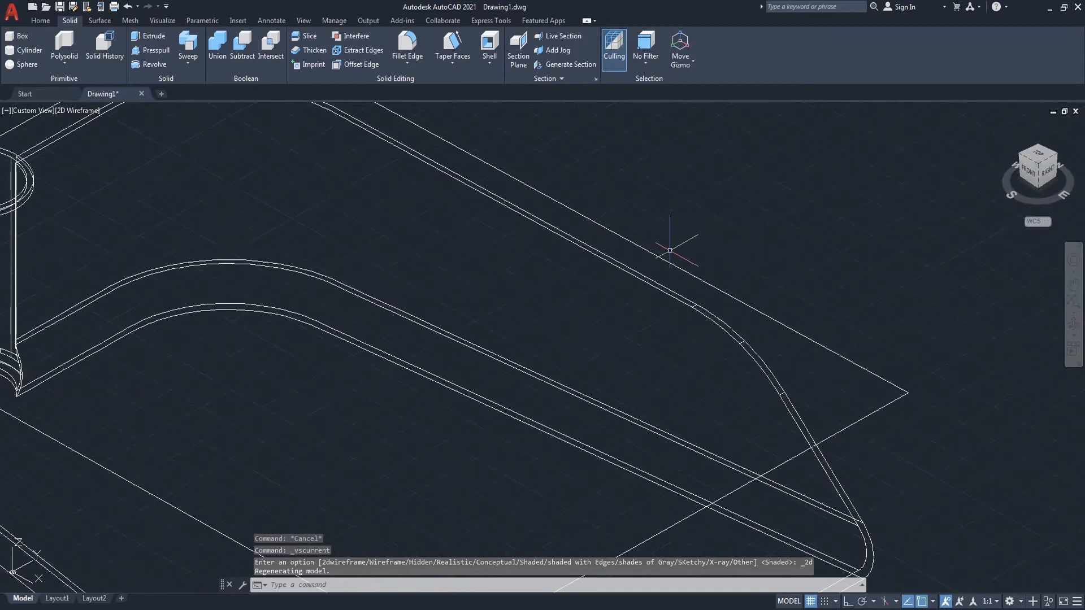
left_click(908, 392)
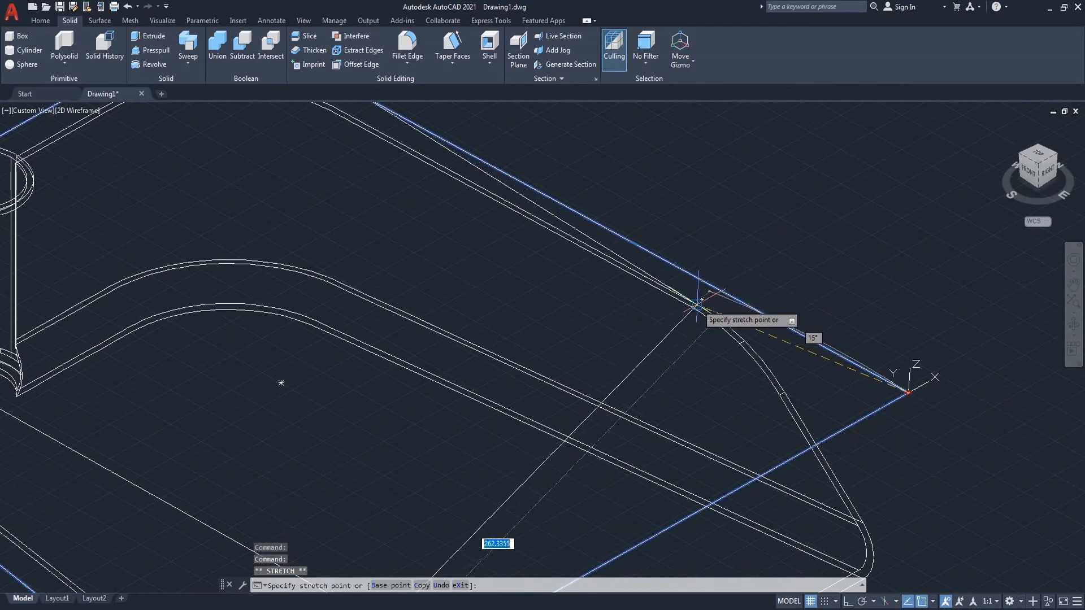
scroll(779, 268, "down", 5)
scroll(630, 400, "up", 4)
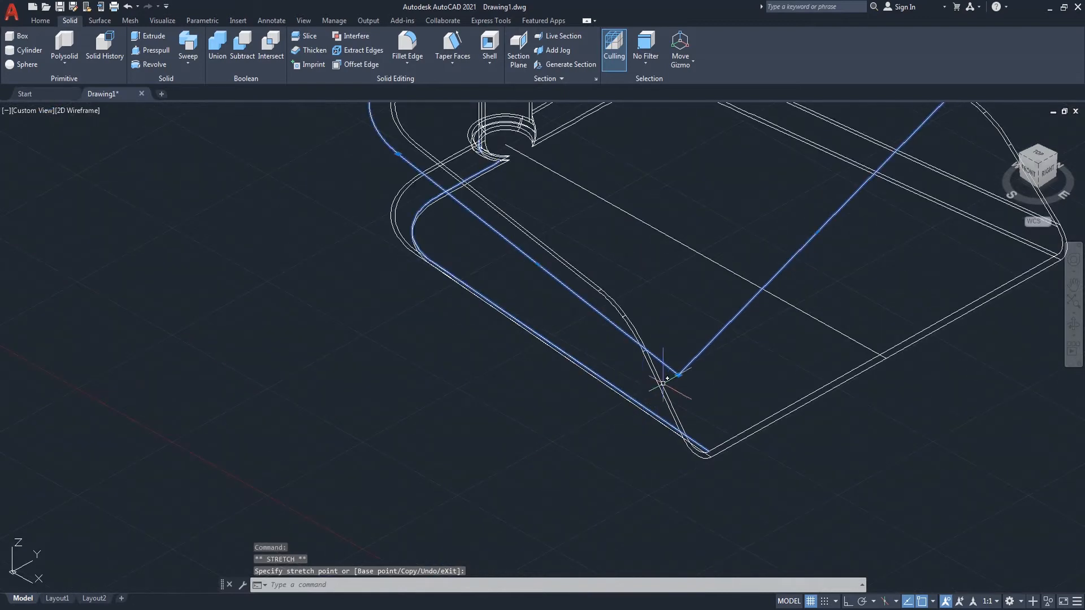
scroll(678, 374, "up", 6)
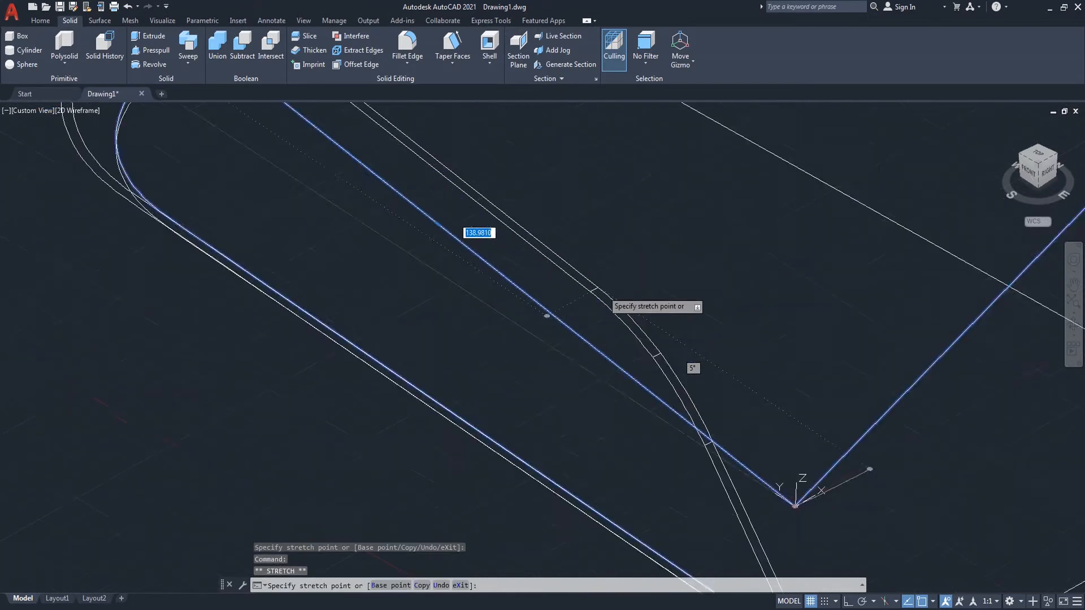
left_click(583, 292)
scroll(504, 337, "down", 8)
key("Escape")
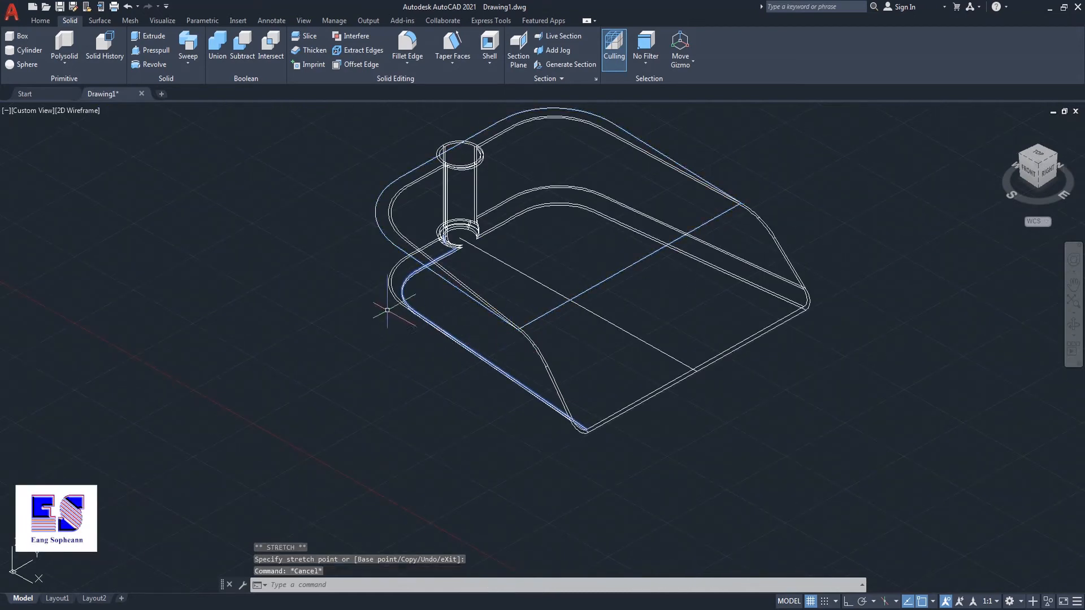
Step: Extrude the outer profile outline to a height of 2 mm
middle_click_drag(327, 290, 358, 317)
type("ext")
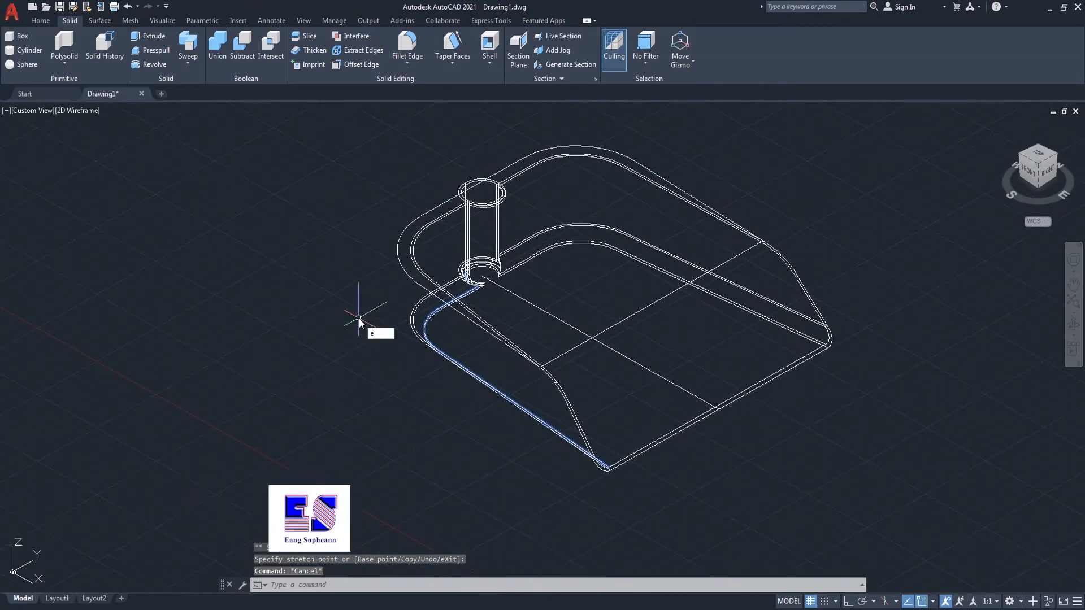
key("Return")
left_click(399, 278)
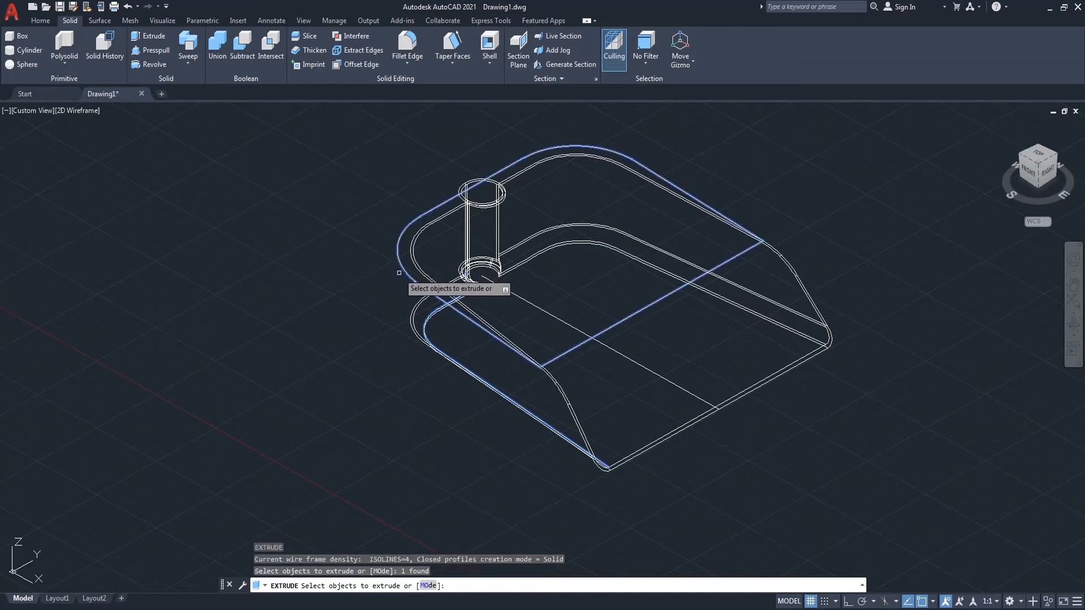
key("Return")
key("Return")
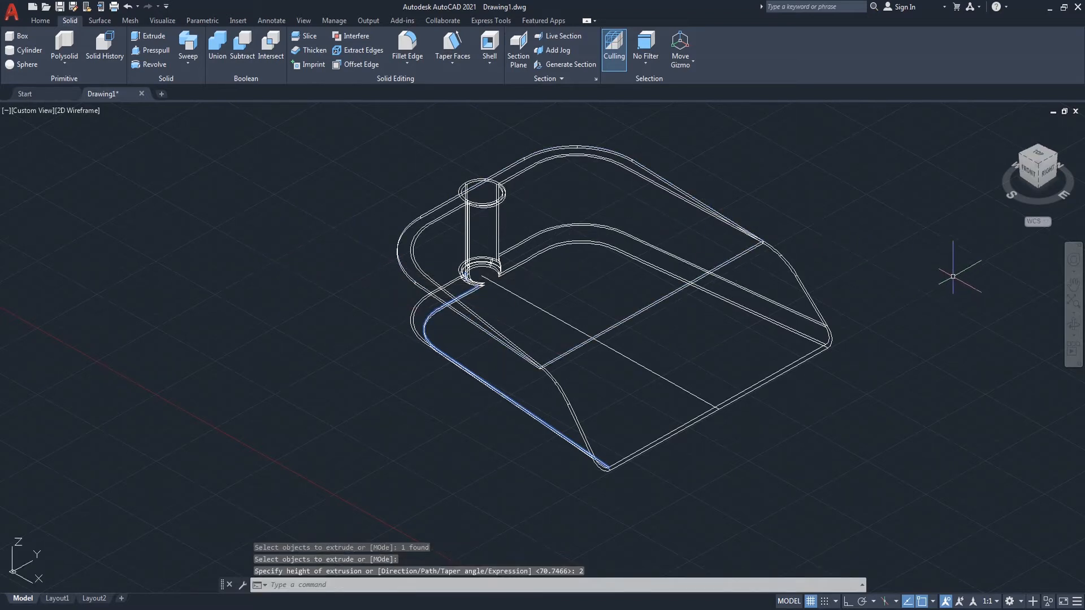
Step: Switch the viewport's visual style back to Shaded
left_click(1074, 327)
left_click_drag(701, 293, 758, 317)
left_click_drag(790, 227, 799, 242)
right_click(804, 204)
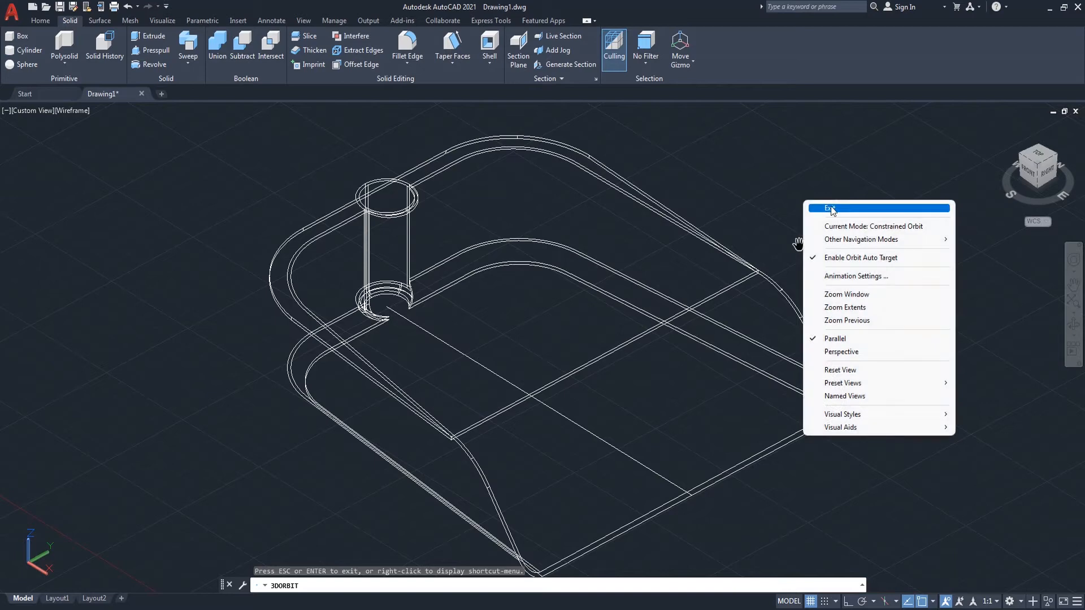
left_click(809, 210)
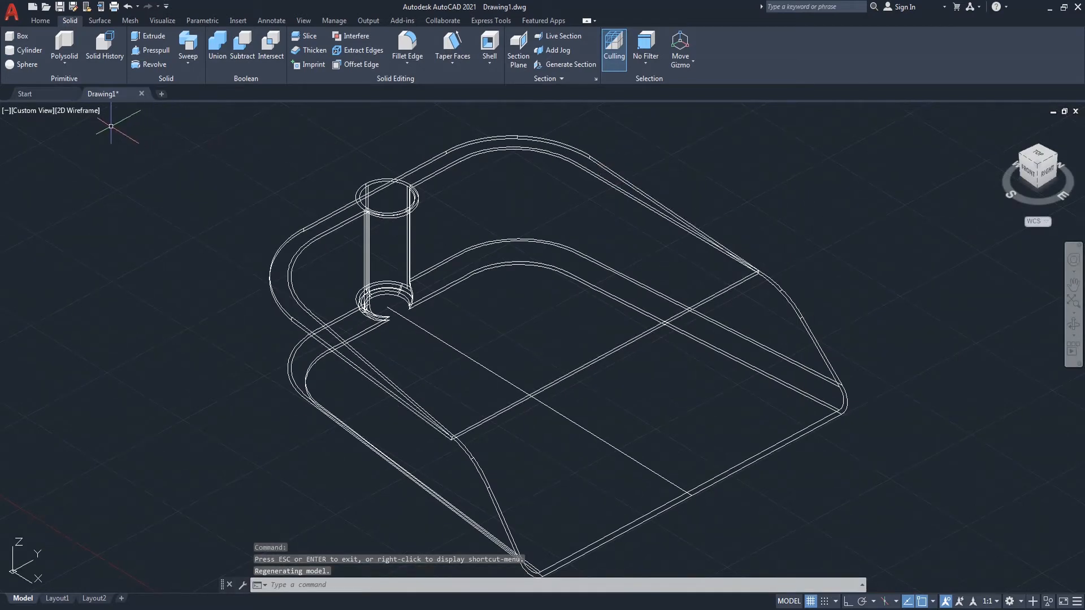
left_click(93, 110)
left_click(124, 191)
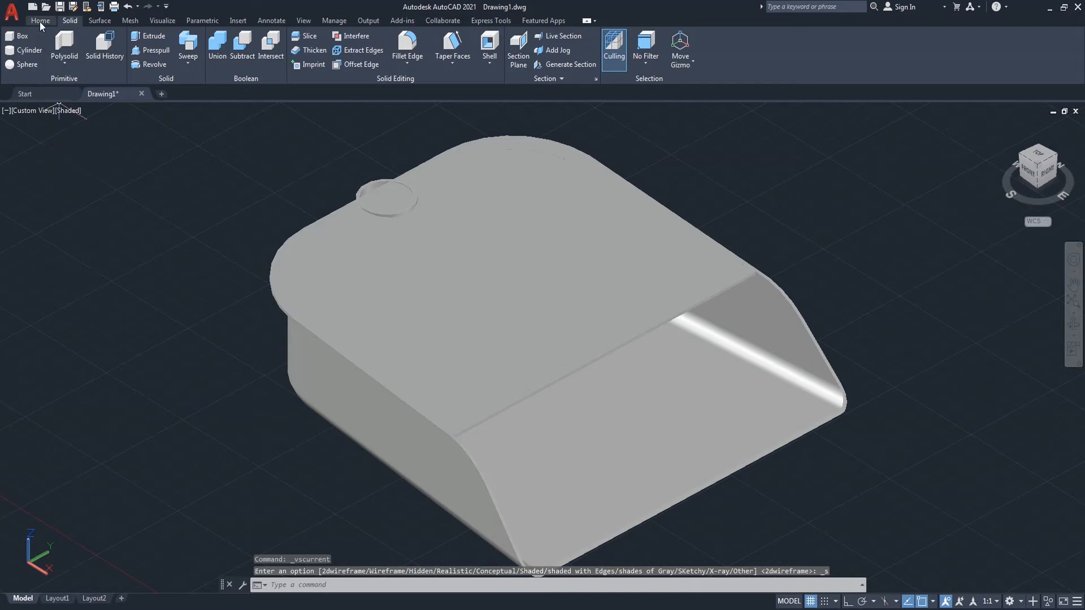
Step: Use Presspull on the top cover's inner region to remove it, leaving a narrow rim around the dustpan's opening
left_click(39, 21)
left_click(84, 50)
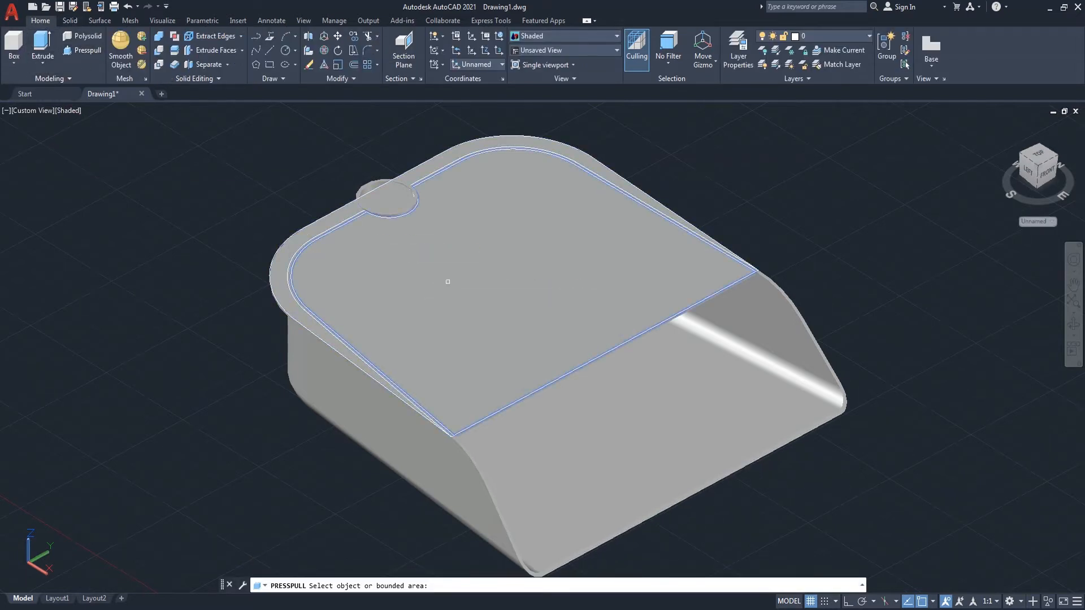
left_click(452, 282)
left_click(478, 300)
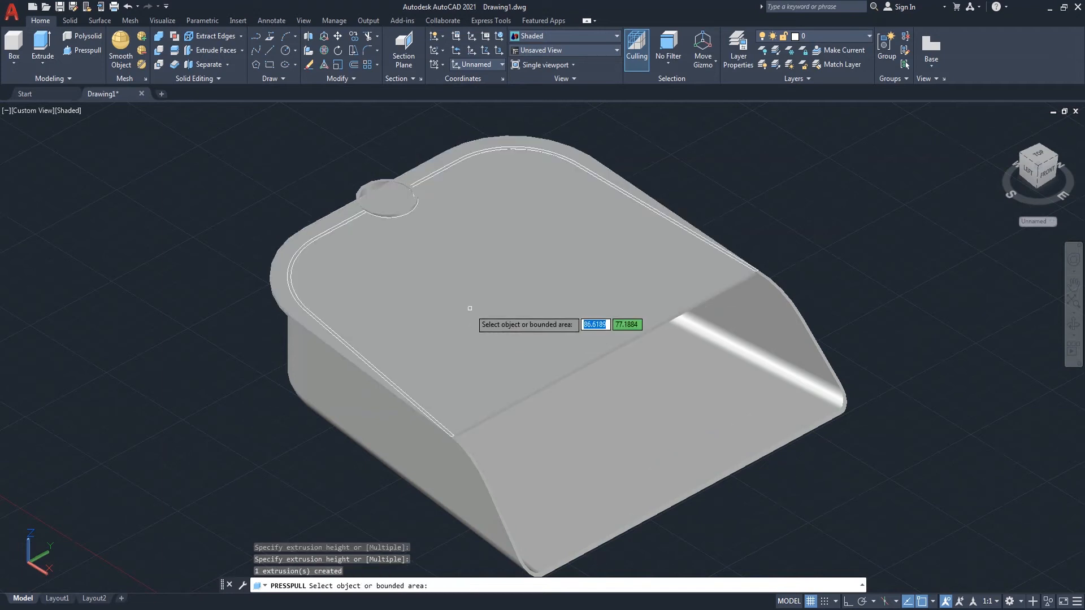
left_click(480, 295)
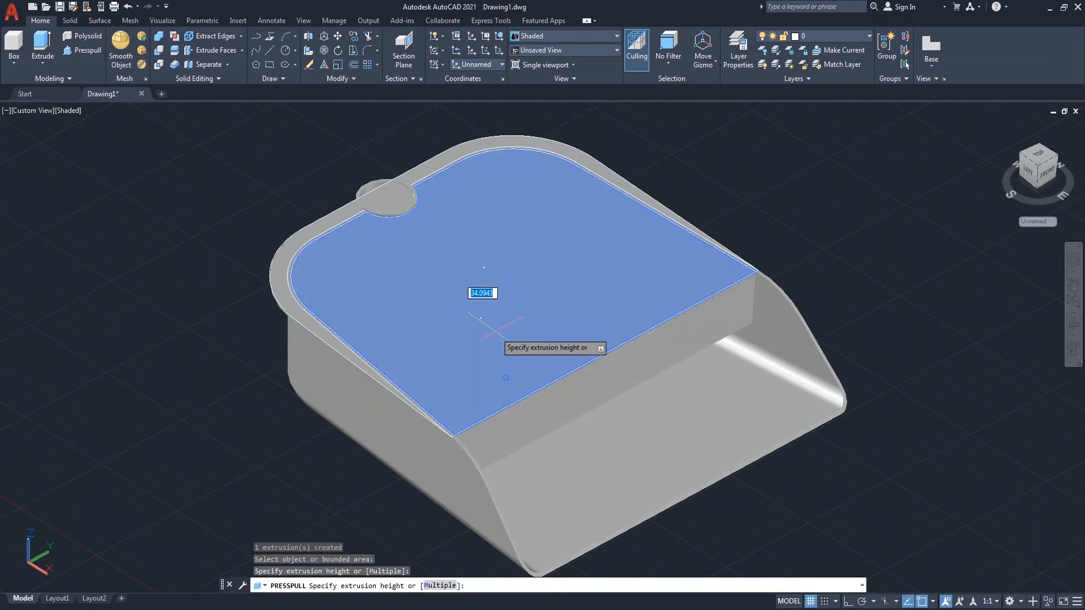
left_click(493, 328)
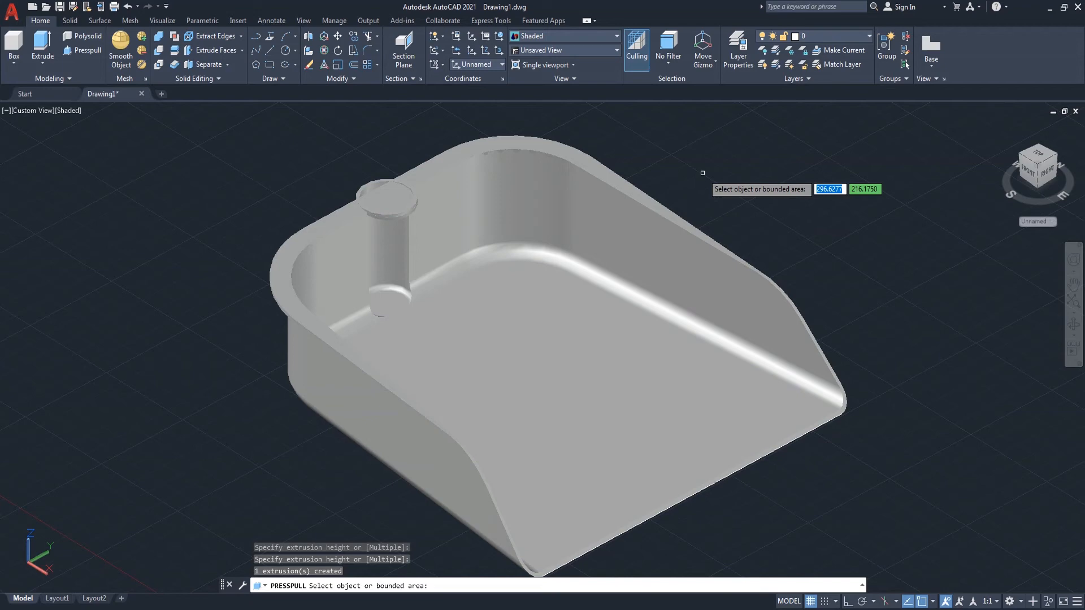
key("Return")
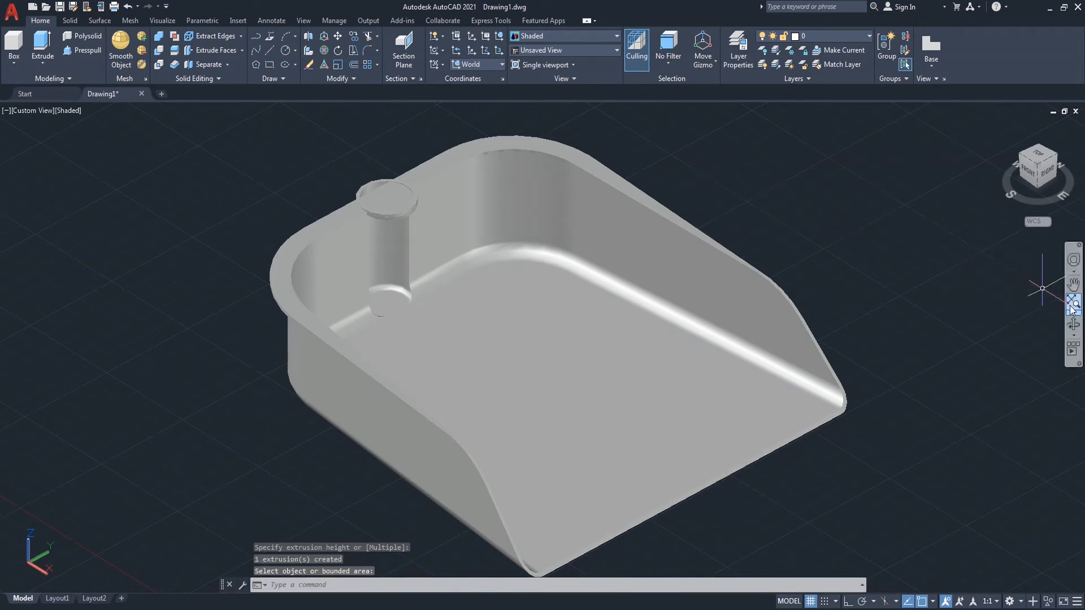
Step: Switch the viewport's visual style to 2D Wireframe
left_click(1073, 325)
left_click_drag(961, 266, 925, 308)
right_click(836, 220)
left_click(860, 225)
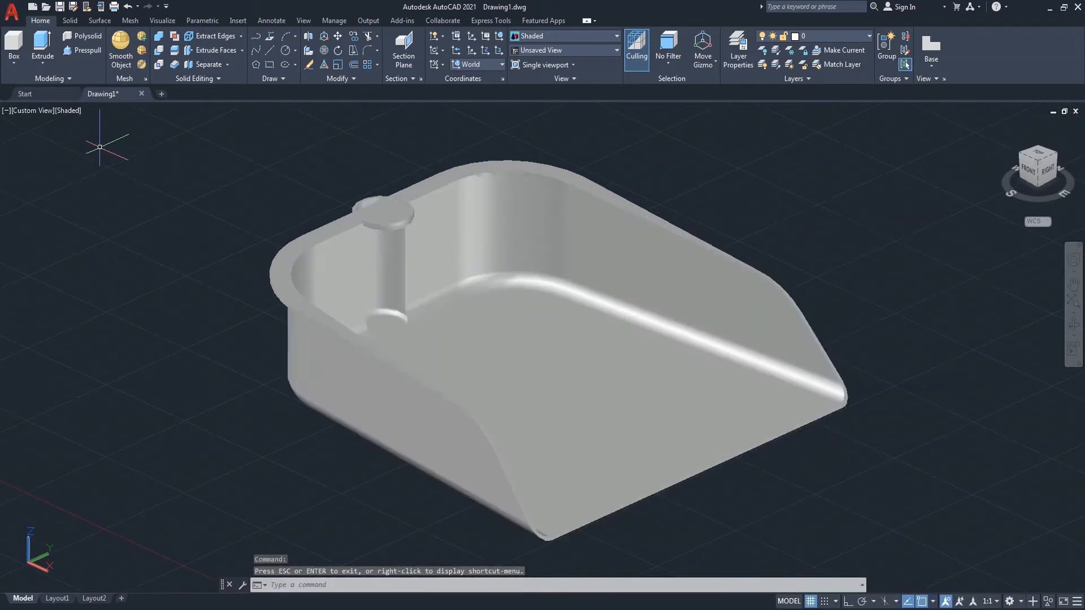
left_click(69, 111)
left_click(103, 141)
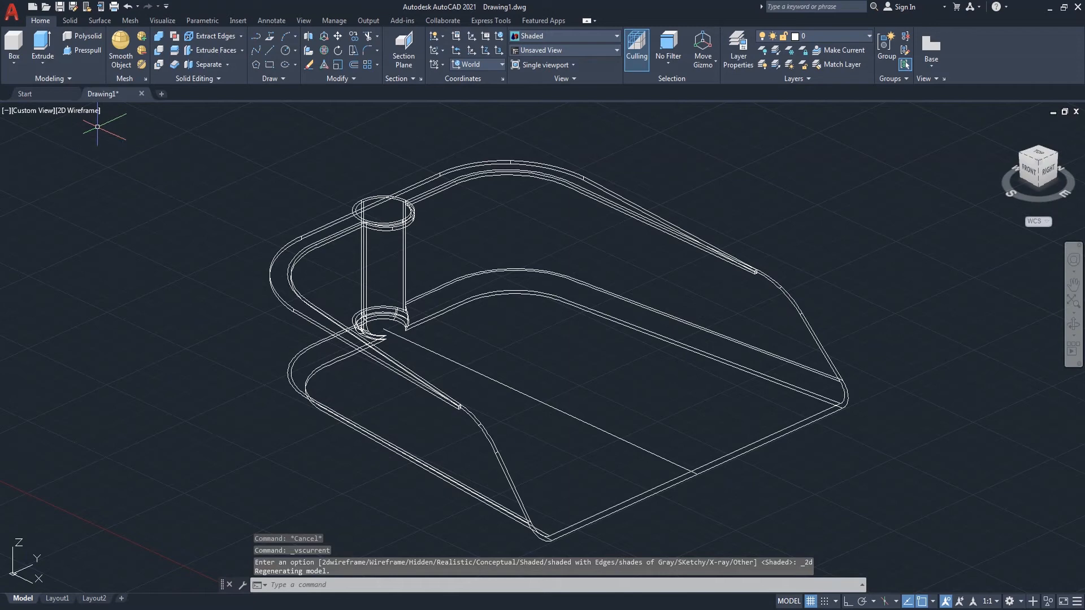
Step: Draw a circle centred on the boss's top face, out to its rim
scroll(343, 201, "up", 3)
type("c")
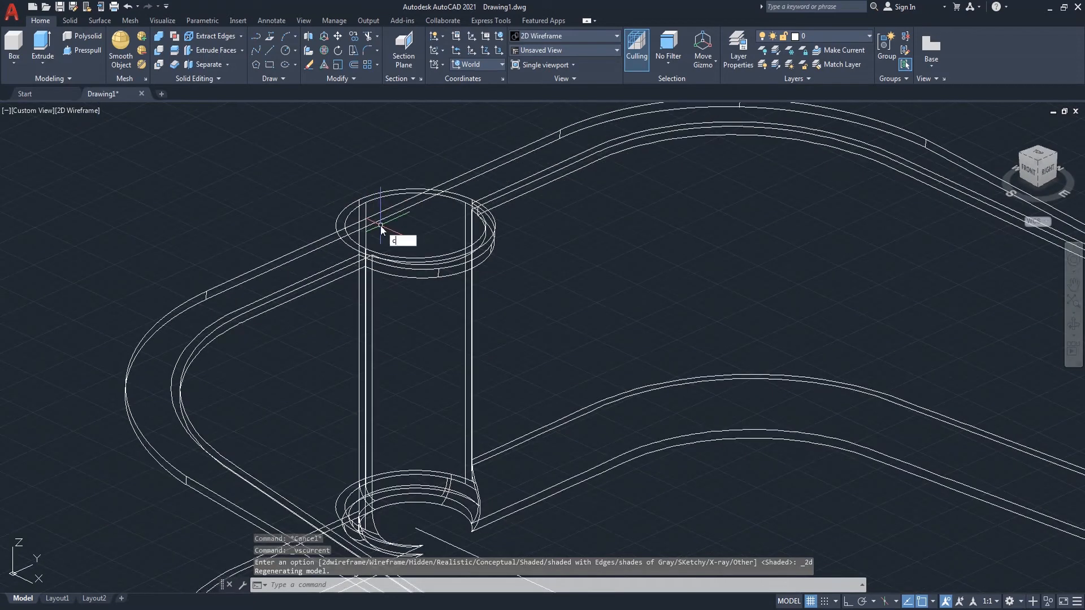
key("Return")
left_click(417, 225)
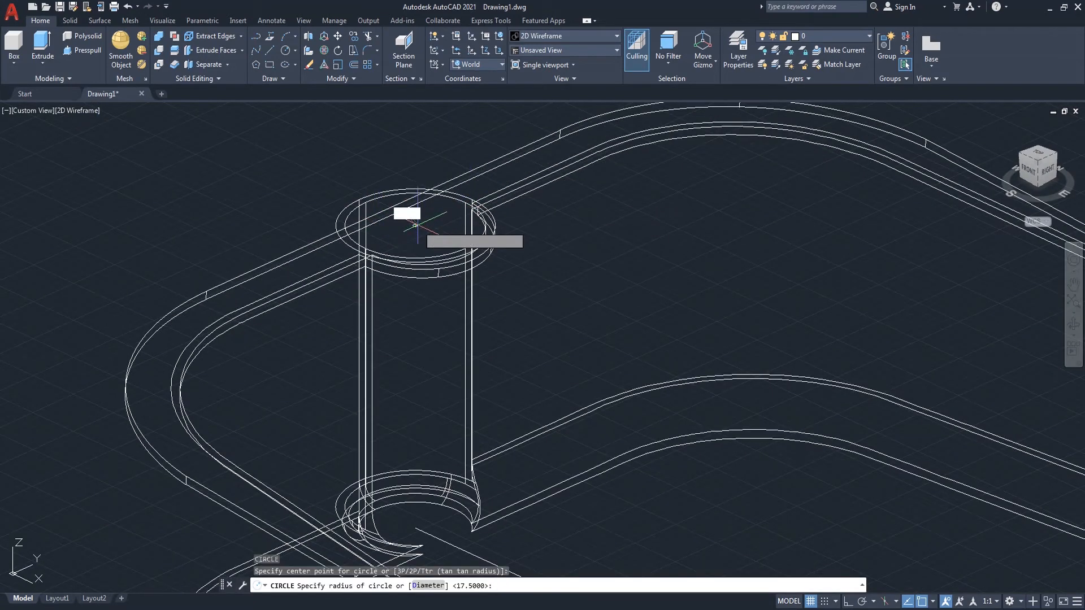
left_click(364, 194)
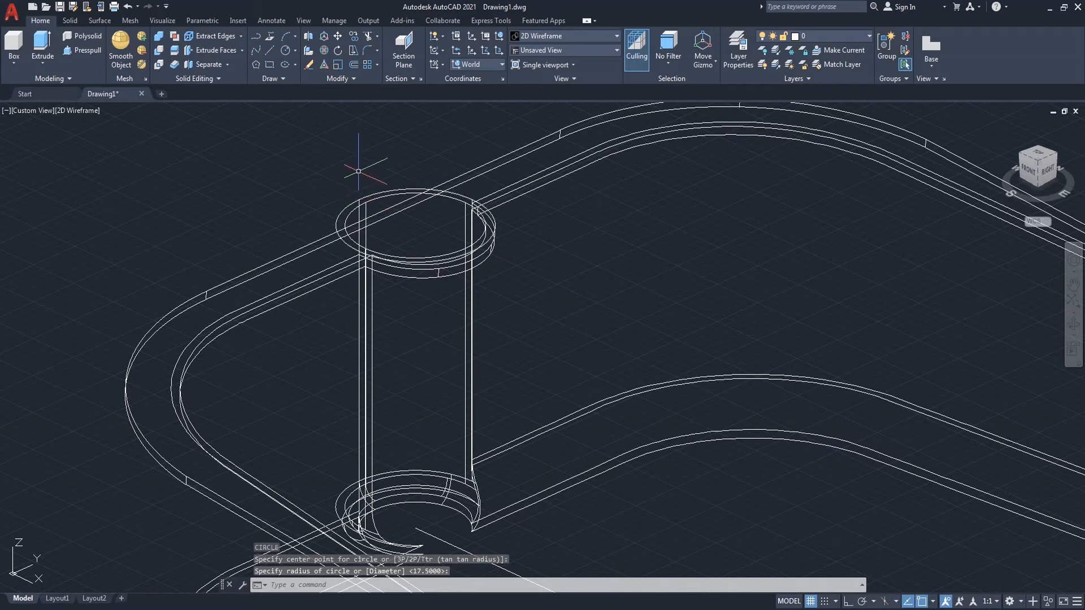
scroll(358, 171, "down", 2)
type("ext")
key("Return")
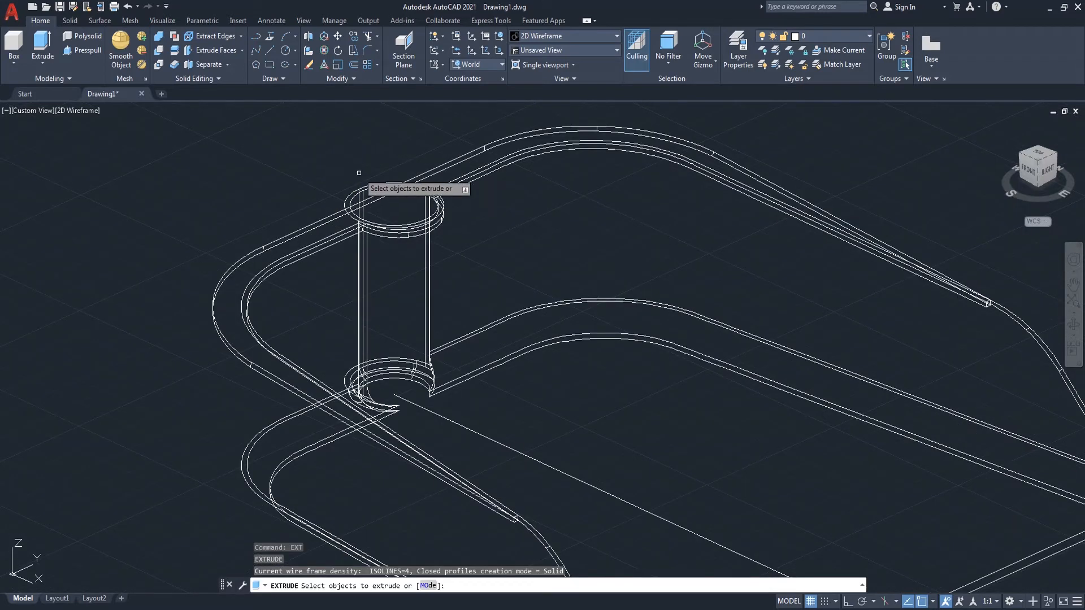
left_click(347, 198)
key("Return")
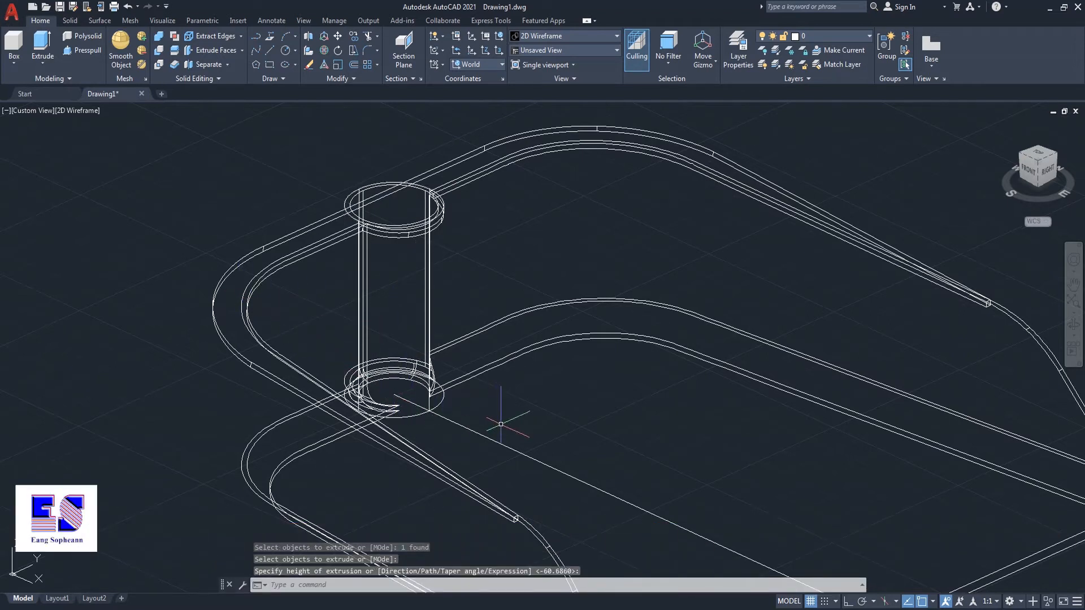
key("Escape")
Step: Fillet the edge where the boss meets the dustpan floor with a 5 mm radius
type("f")
key("Return")
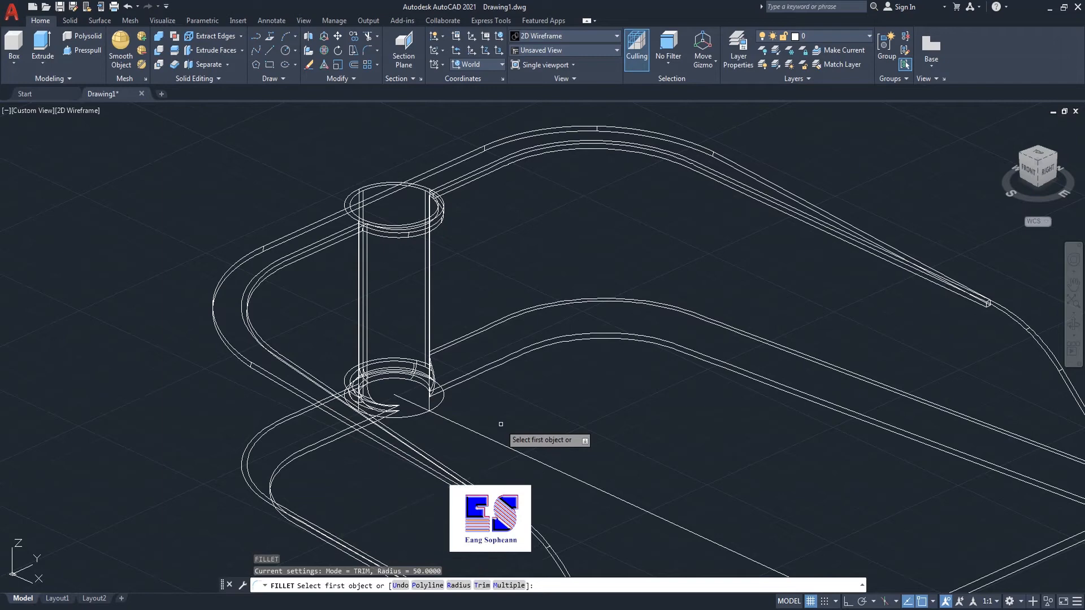
type("r")
key("Return")
type("5")
key("Return")
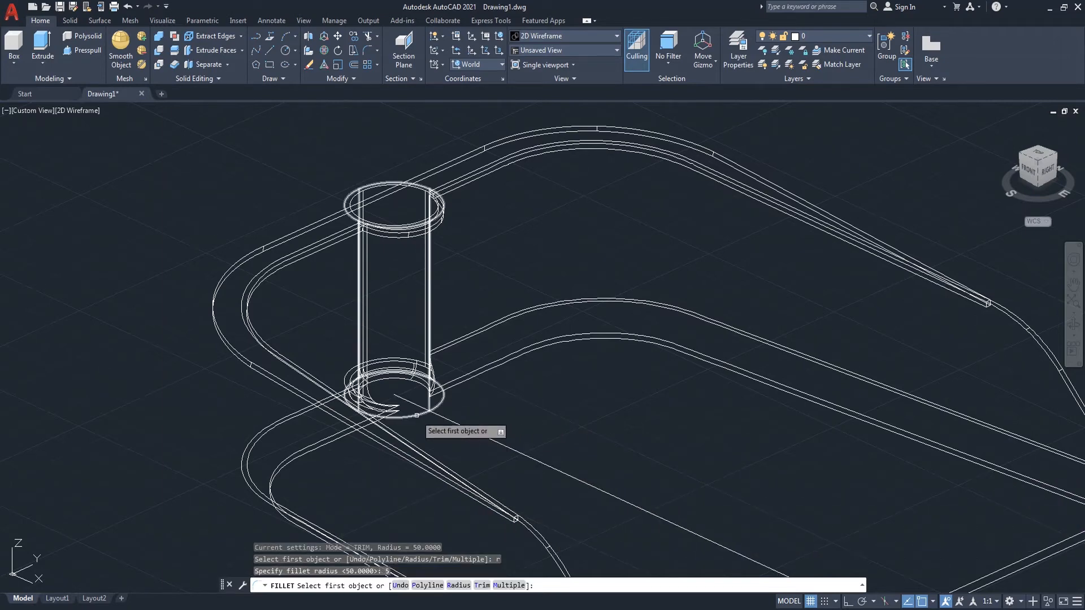
left_click(398, 415)
key("Return")
key("Return")
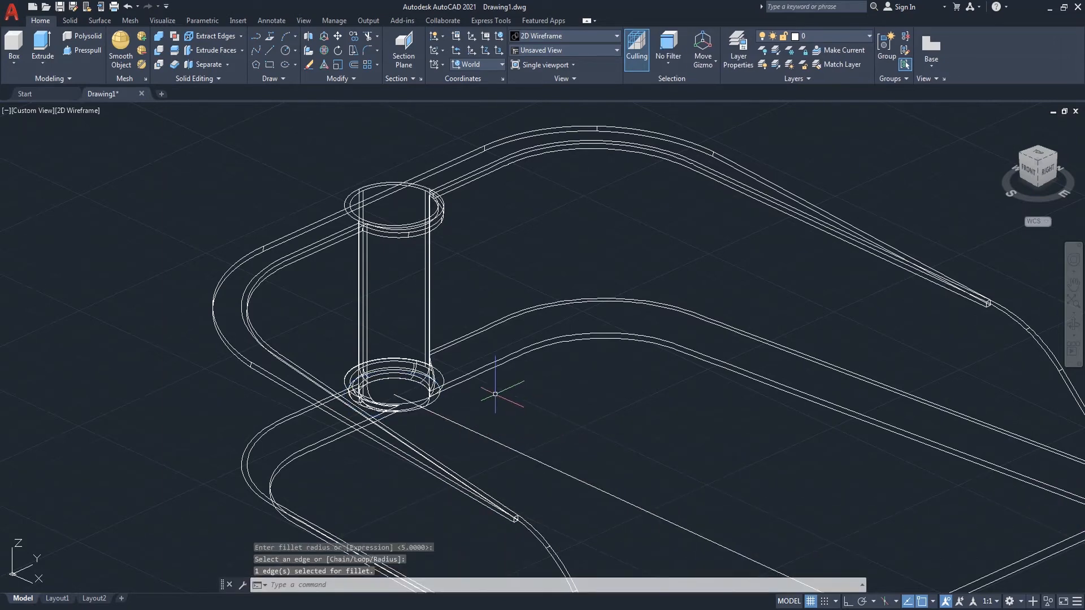
Step: Draw a circle centred on the boss's top face, out to its inner rim
scroll(504, 390, "down", 2)
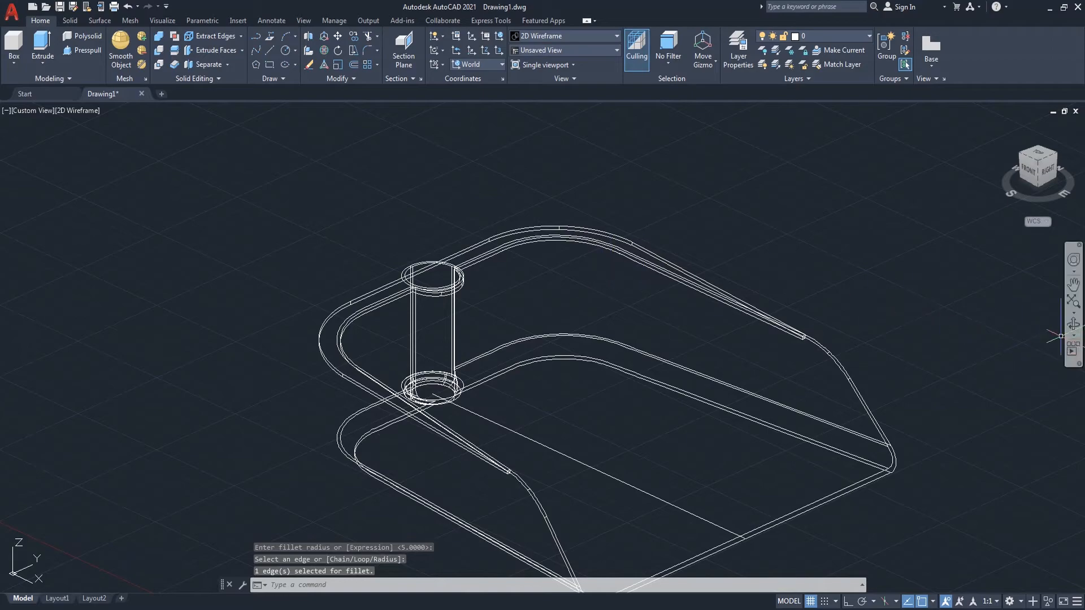
left_click(1074, 325)
left_click_drag(746, 317, 665, 362)
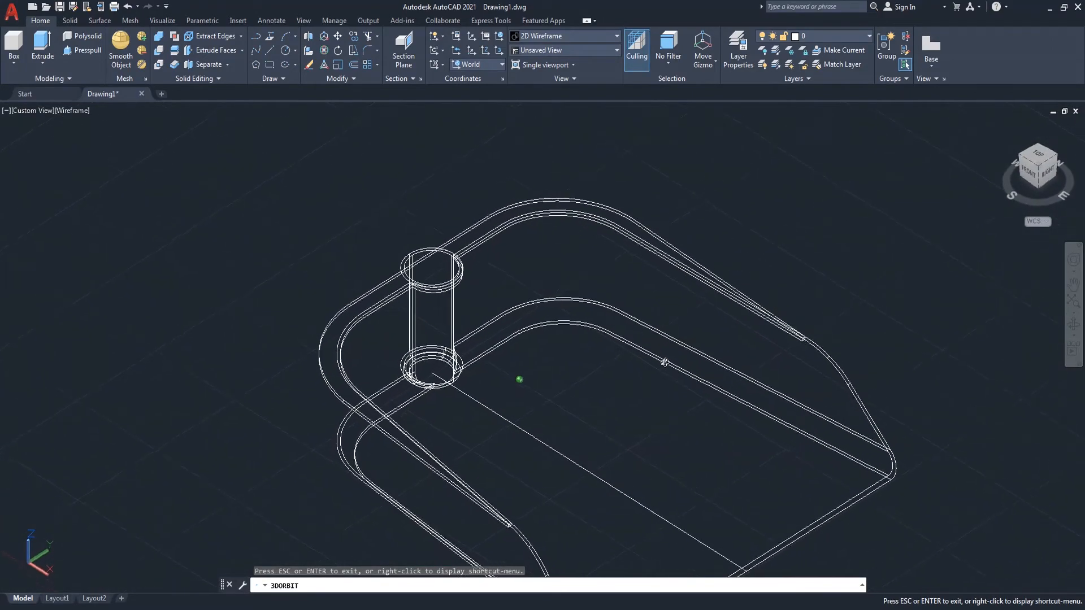
left_click_drag(503, 233, 394, 182)
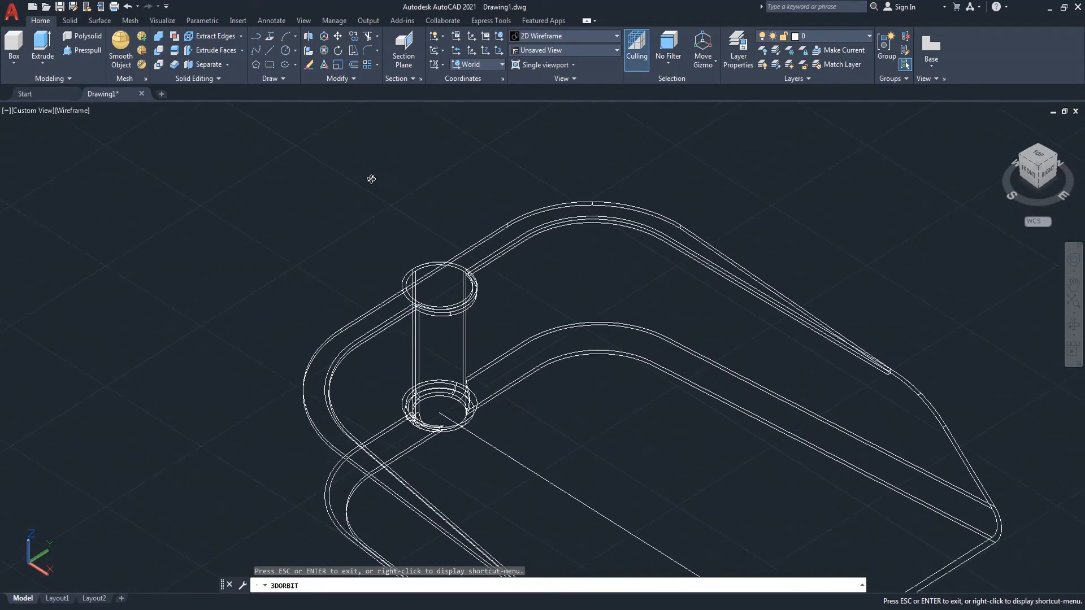
left_click_drag(296, 200, 312, 215)
right_click(264, 174)
left_click(282, 181)
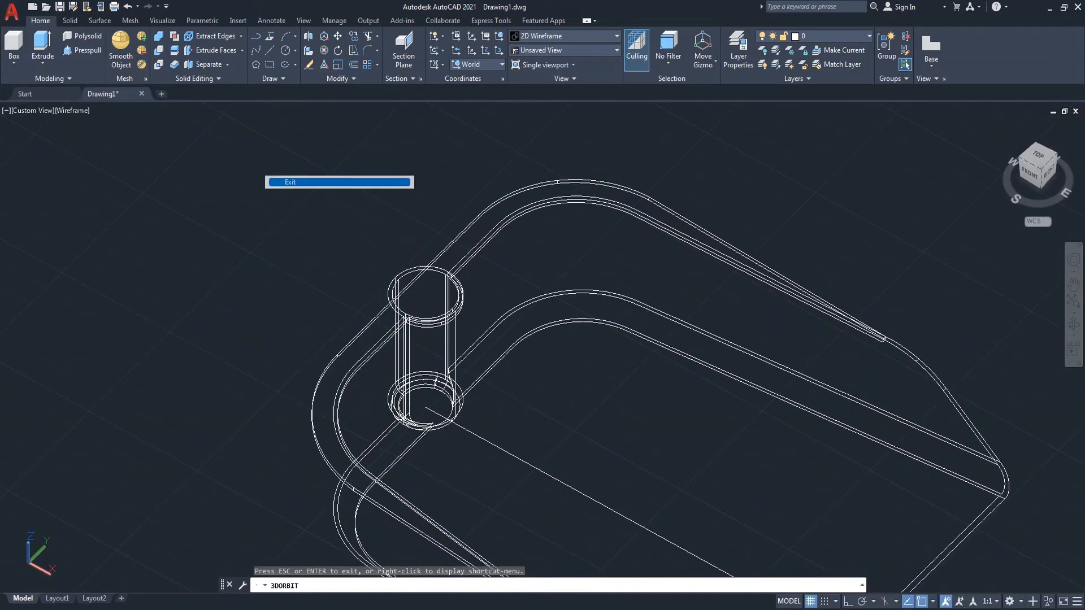
scroll(425, 314, "up", 4)
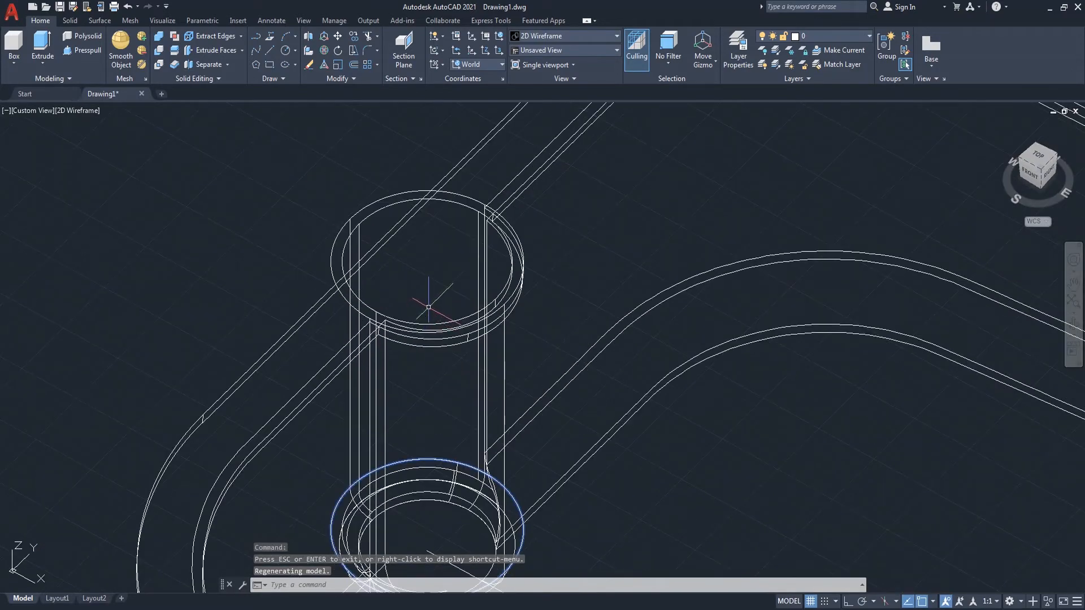
type("c")
key("Return")
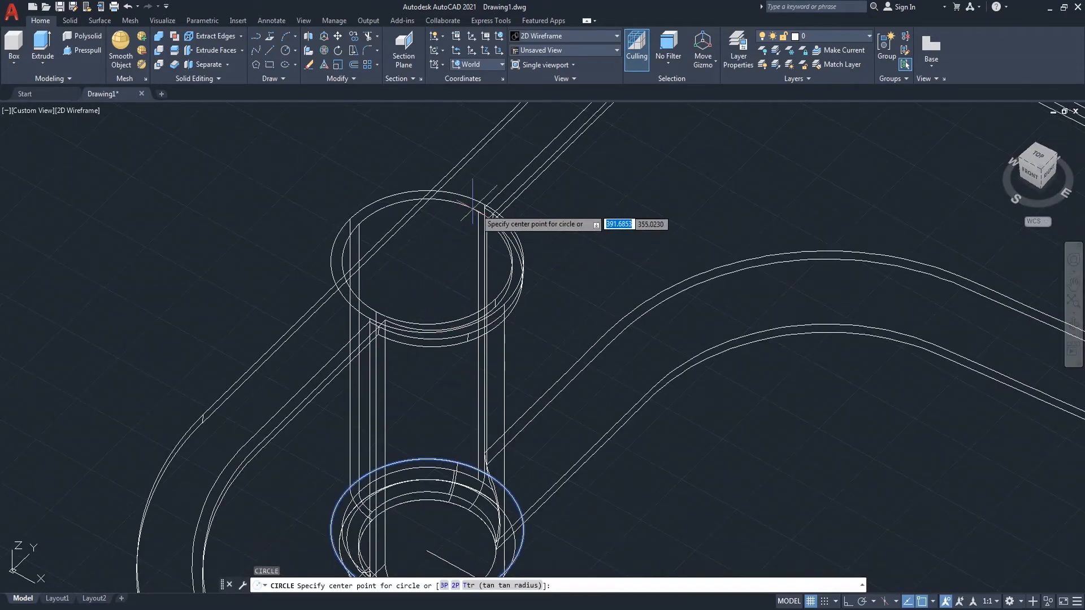
left_click(425, 261)
left_click(369, 238)
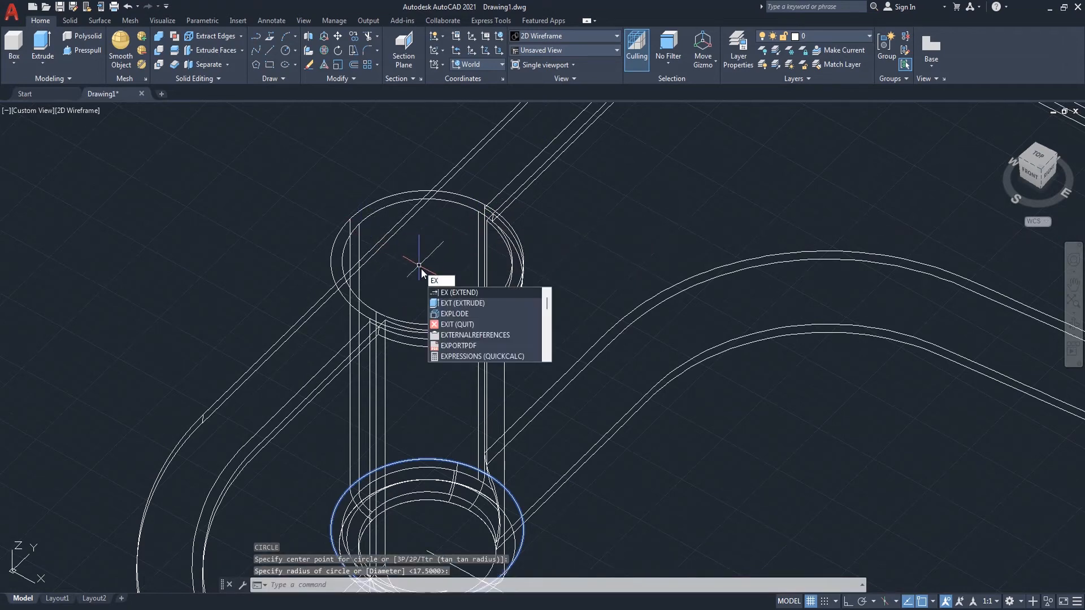
Step: Extrude the boss-top circle down to the centre of the boss's base
type("t")
key("Return")
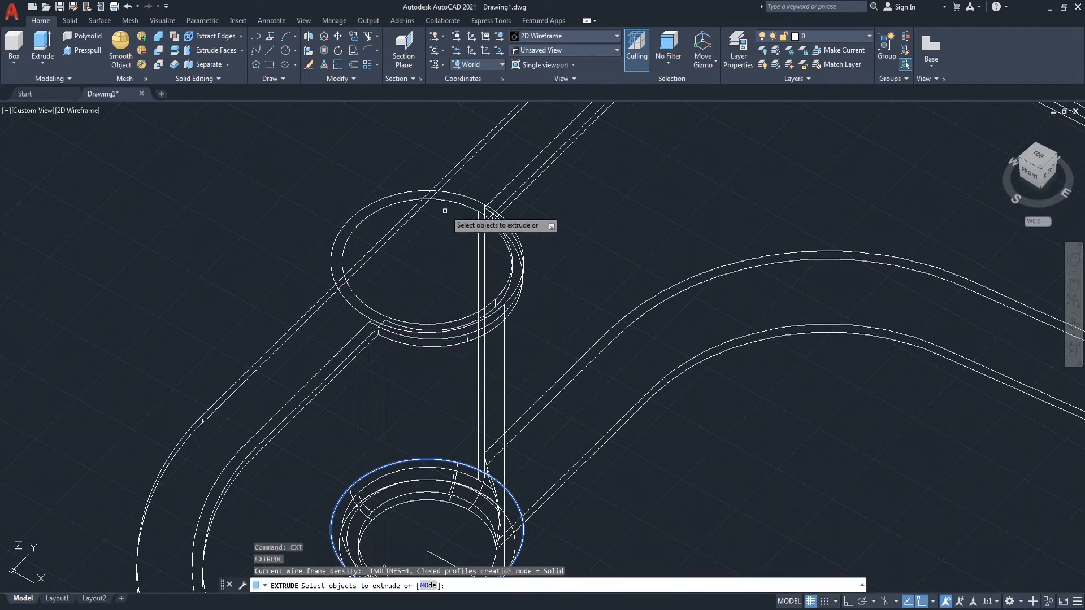
left_click(449, 202)
key("Return")
scroll(465, 342, "down", 4)
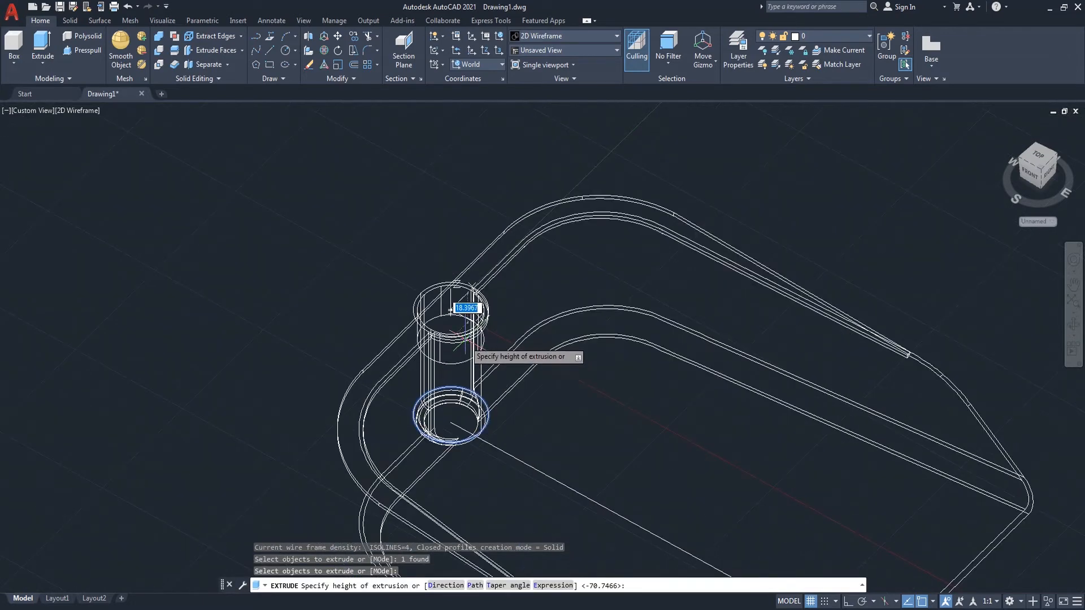
scroll(435, 396, "up", 4)
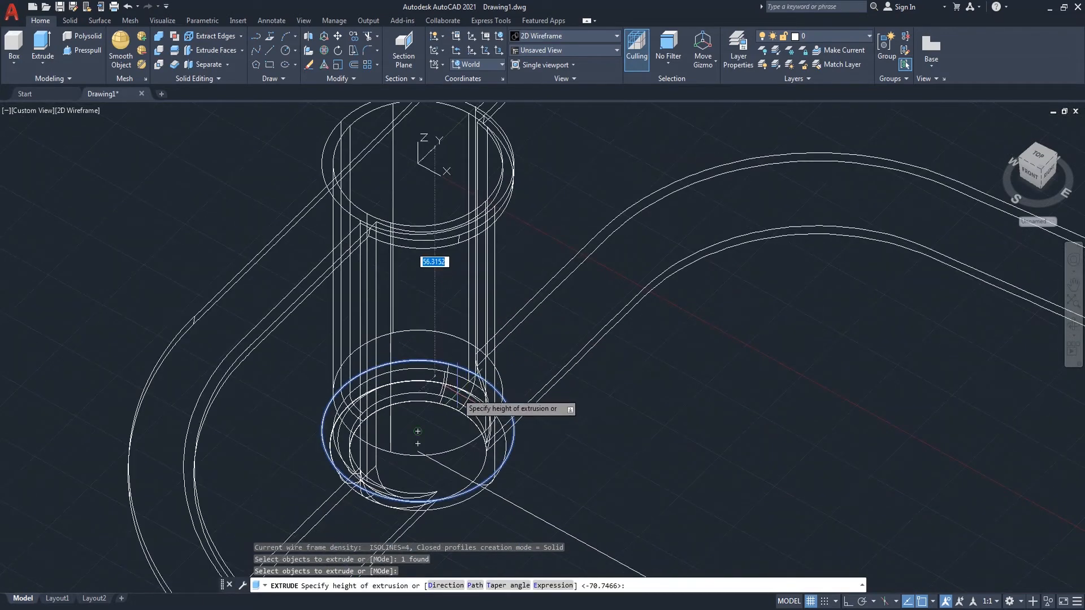
left_click(418, 431)
Step: Switch the viewport's visual style to Shaded
scroll(303, 286, "down", 2)
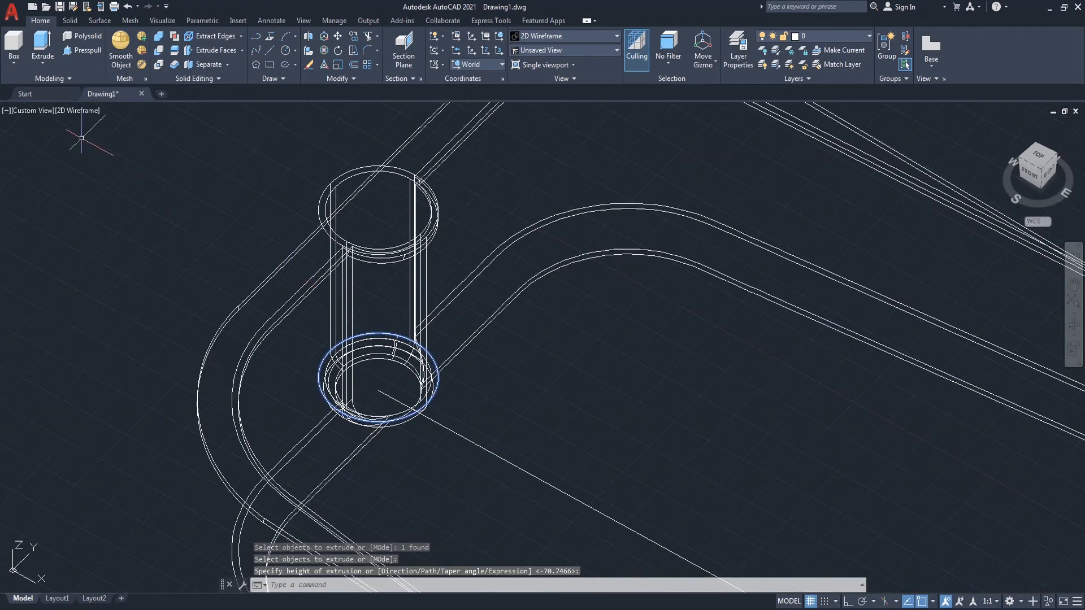
left_click(88, 111)
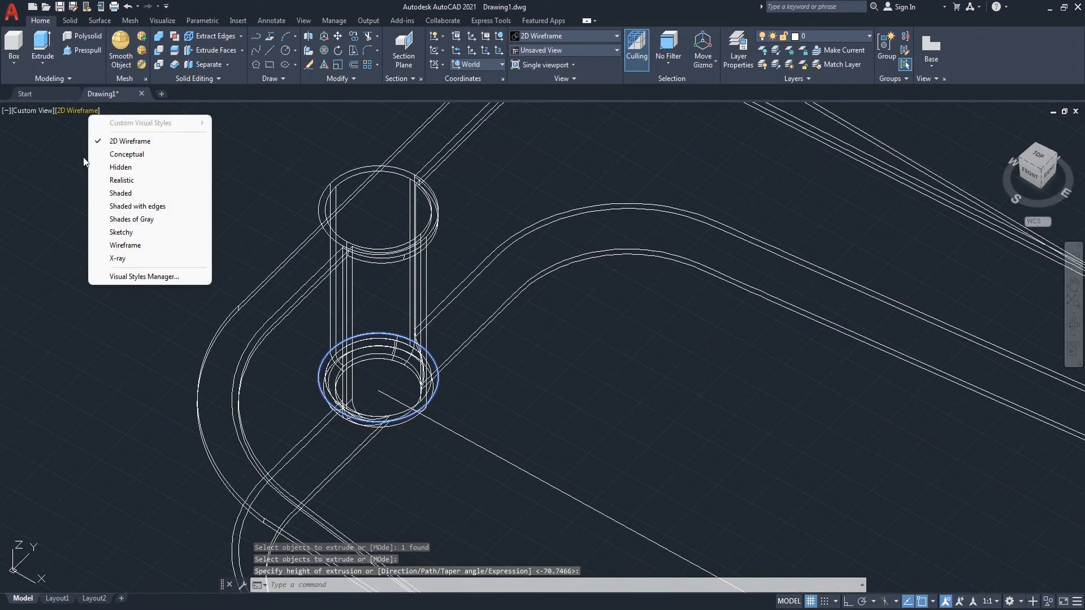
left_click(123, 194)
type("s")
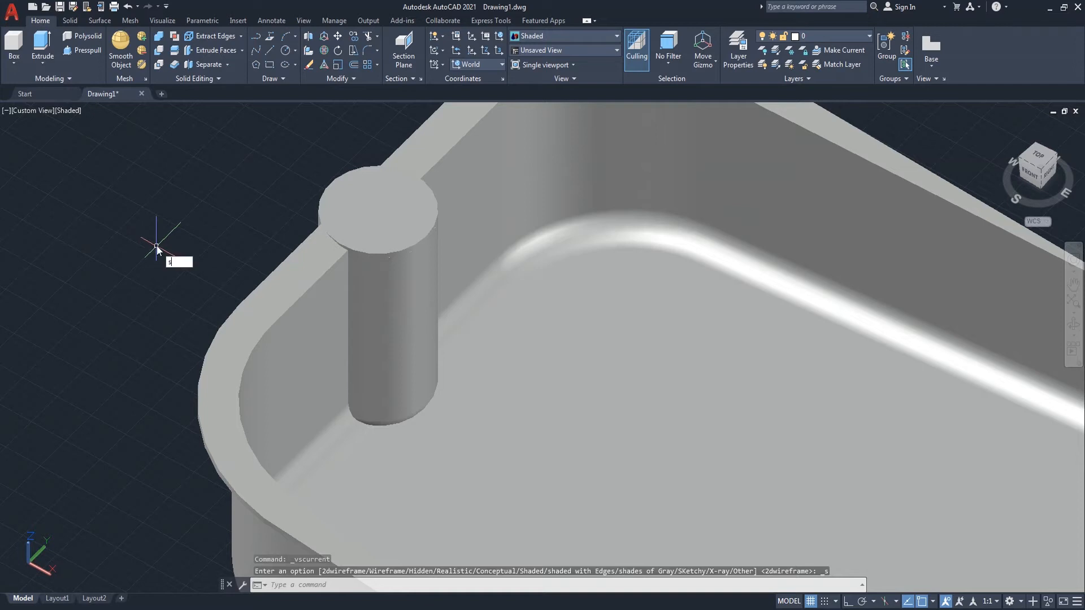
type("u")
key("Return")
left_click(270, 277)
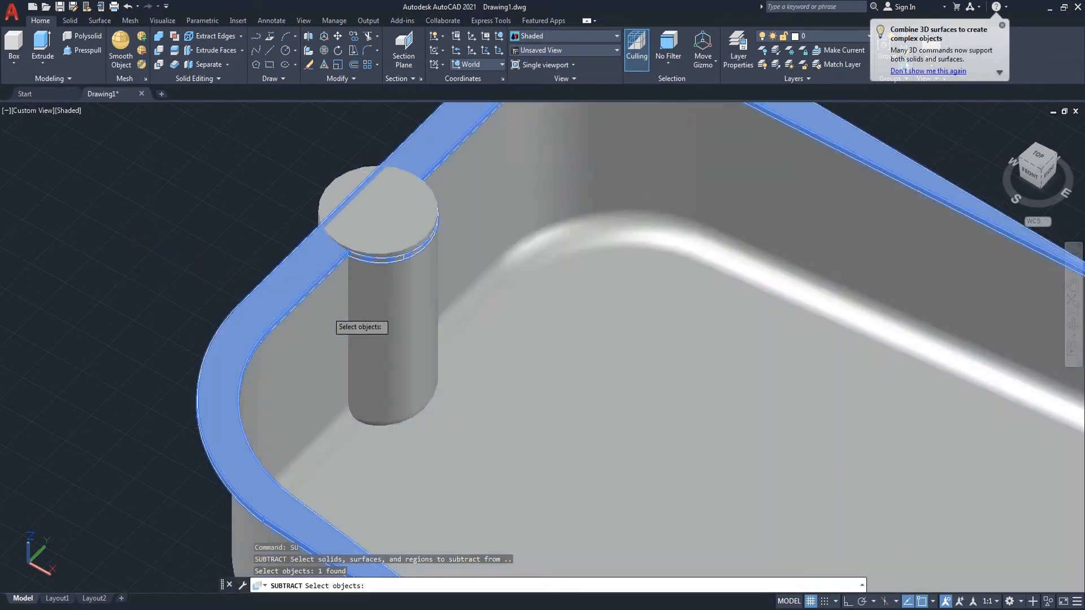
left_click(326, 310)
left_click(389, 327)
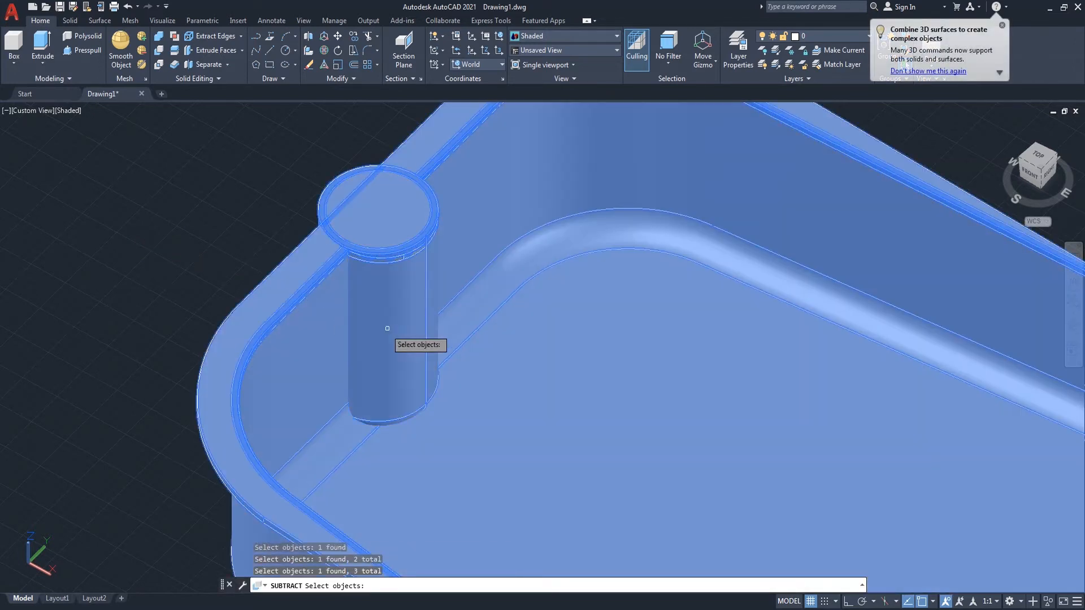
key("Return")
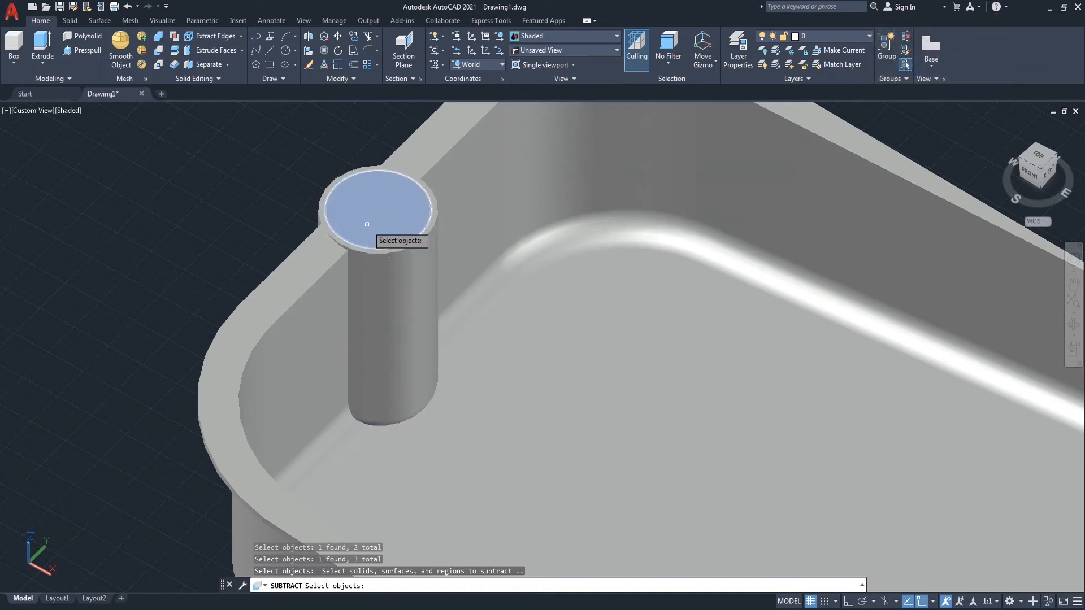
left_click(367, 224)
key("Escape")
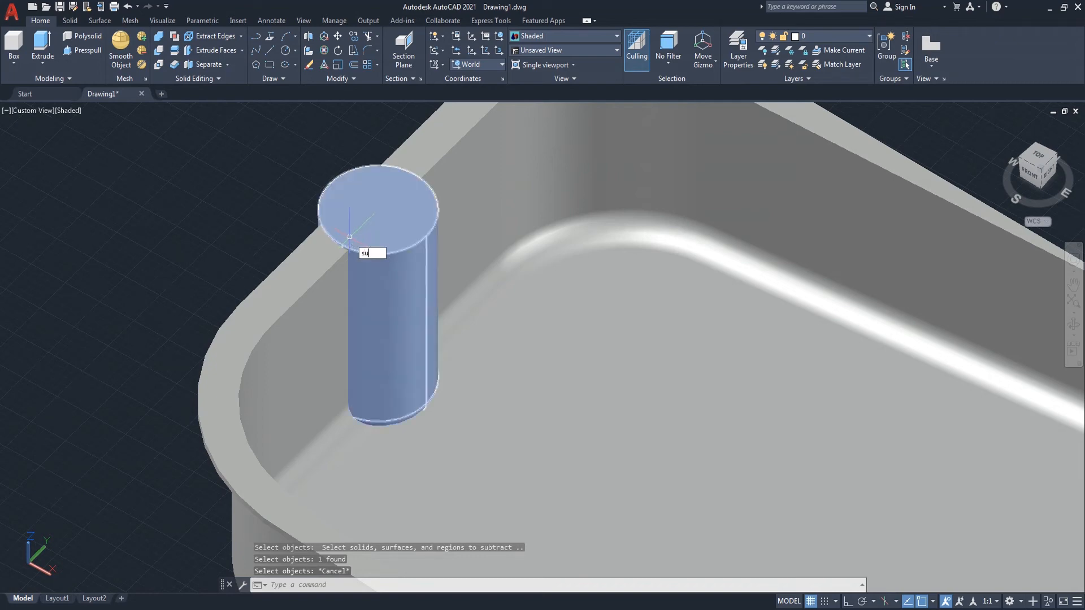
Step: Subtract the boss-top cylinder from the dustpan solid to hollow out the boss
type("su")
key("Return")
left_click(320, 267)
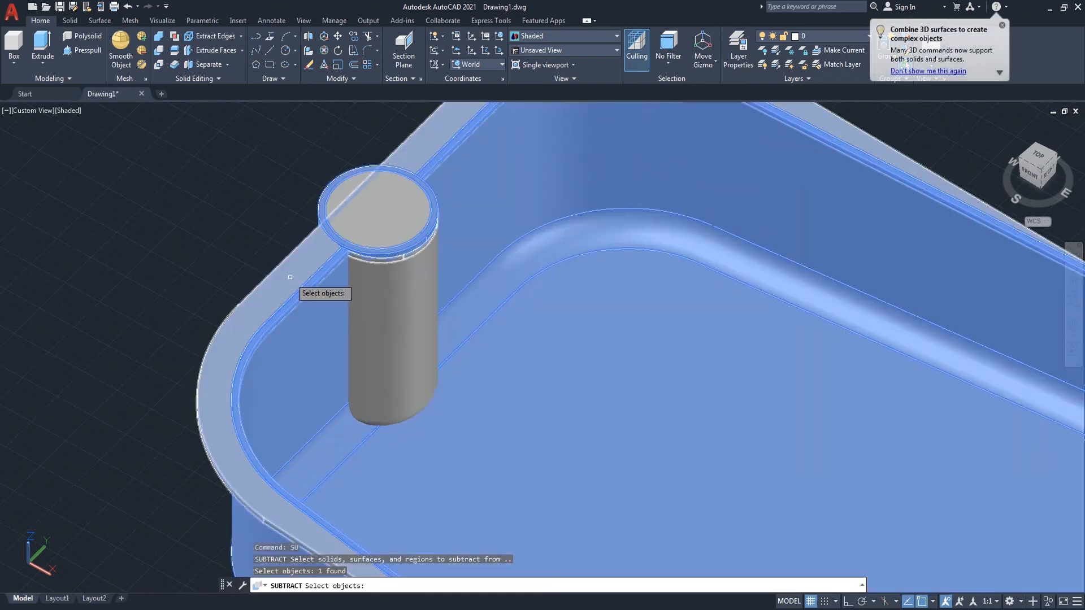
left_click(365, 303)
left_click(365, 303)
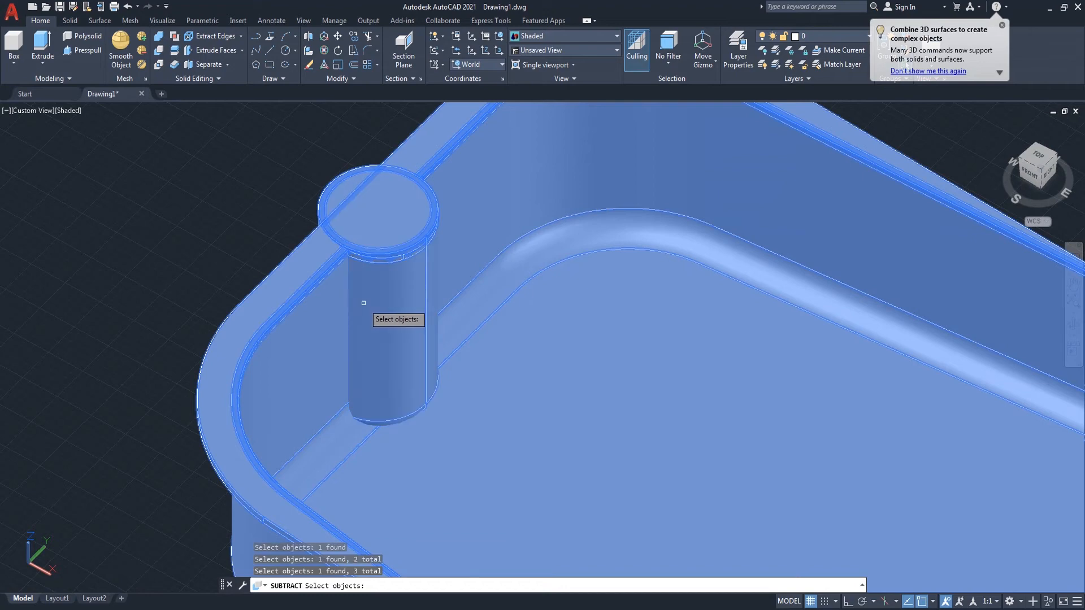
key("Return")
left_click(363, 222)
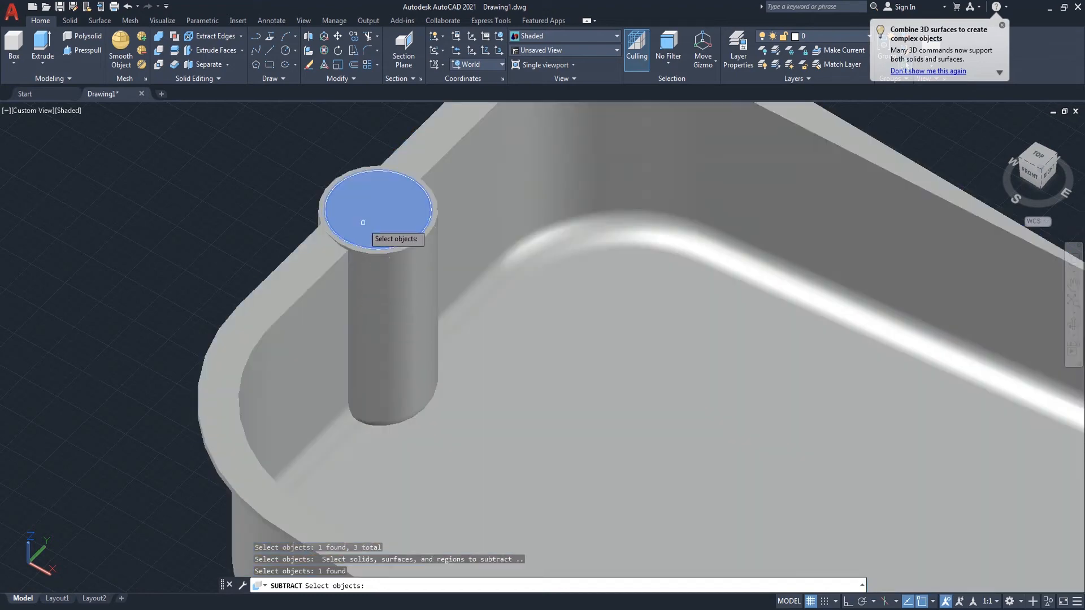
key("Return")
Step: Try to fillet the dustpan's upper rim edge with a 10 mm radius
scroll(194, 230, "down", 4)
scroll(194, 230, "up", 3)
scroll(263, 227, "up", 2)
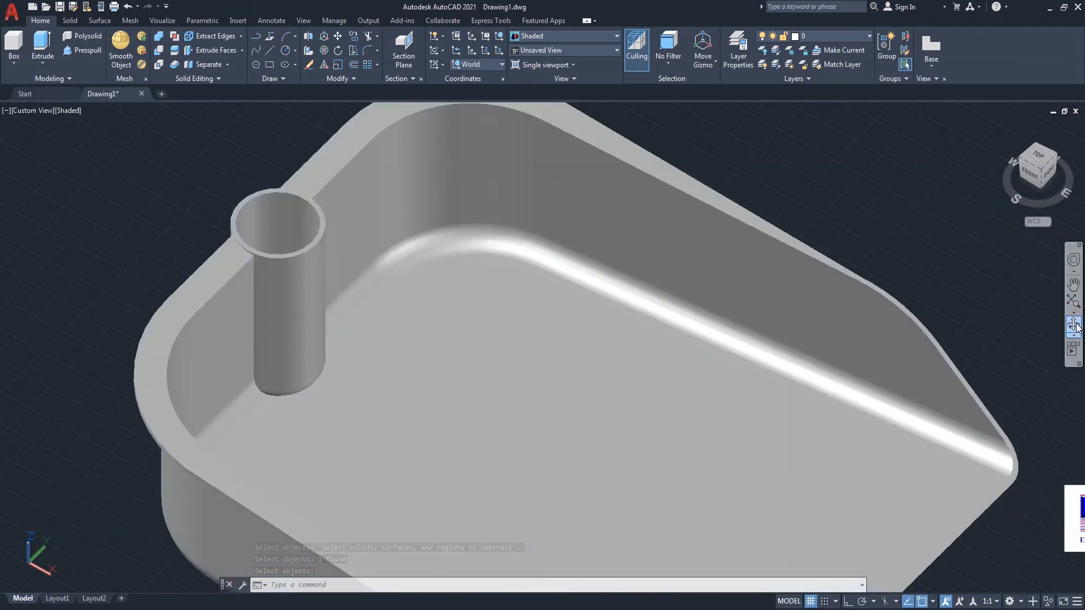
middle_click_drag(555, 354, 767, 368, "shift")
scroll(743, 259, "up", 3)
right_click(779, 209)
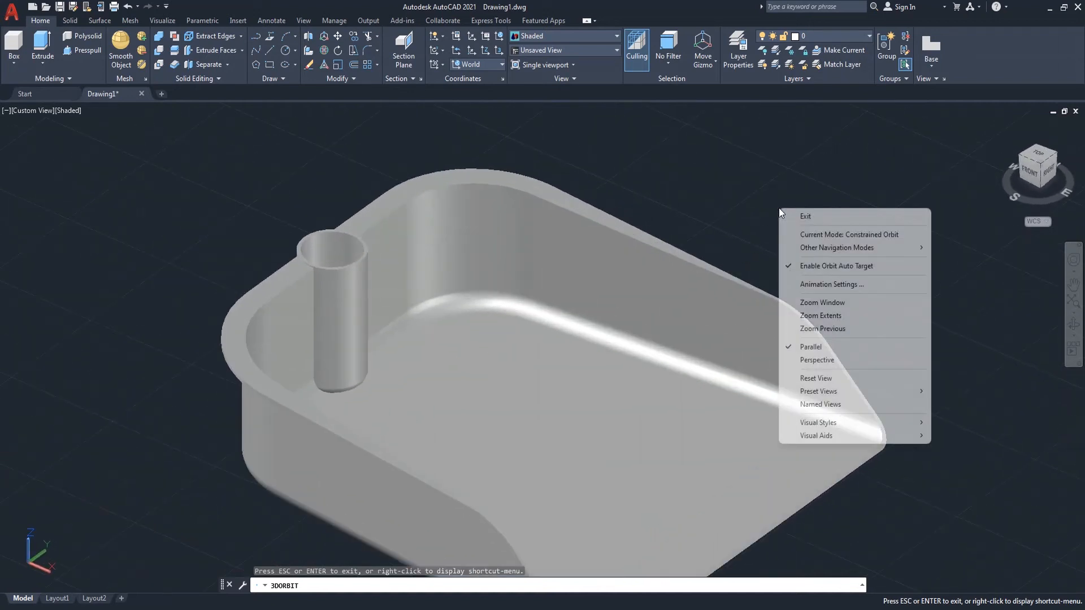
left_click(805, 216)
type("f")
key("Return")
type("r")
key("Return")
type("10")
key("Return")
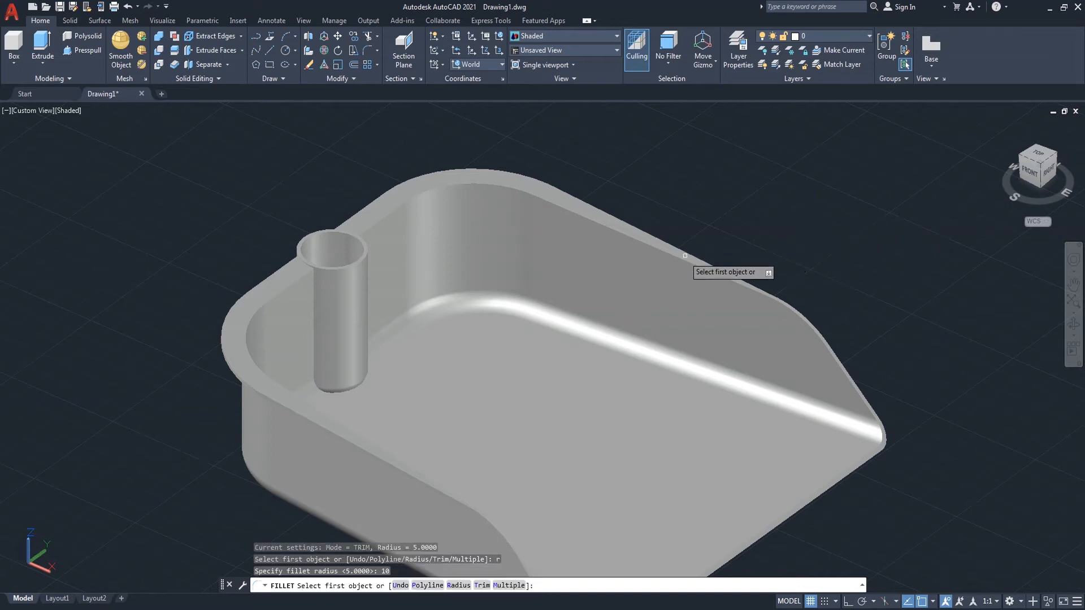
left_click(666, 254)
key("Return")
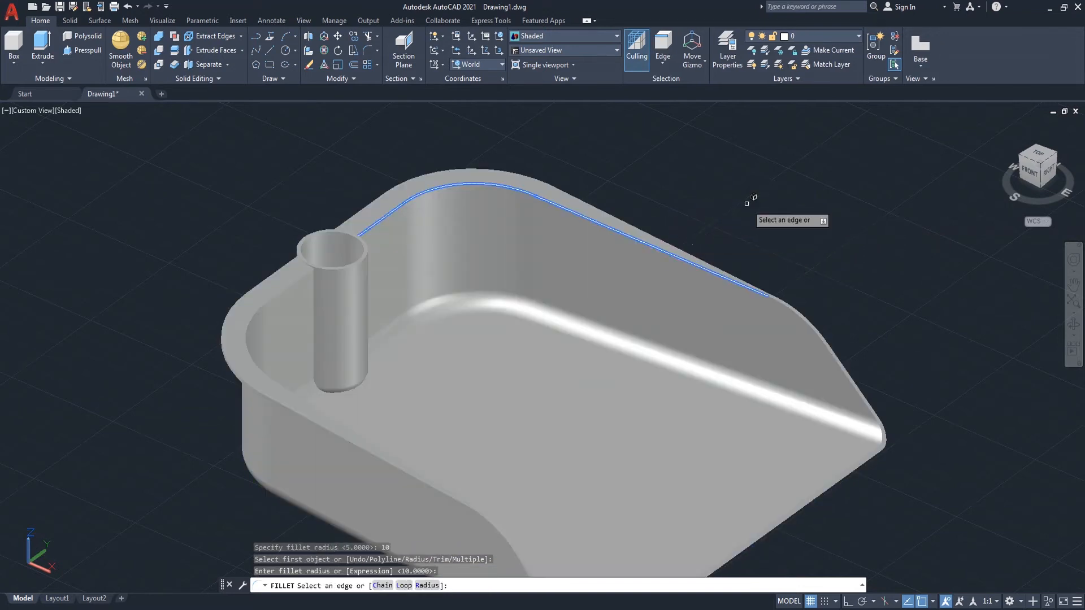
key("Return")
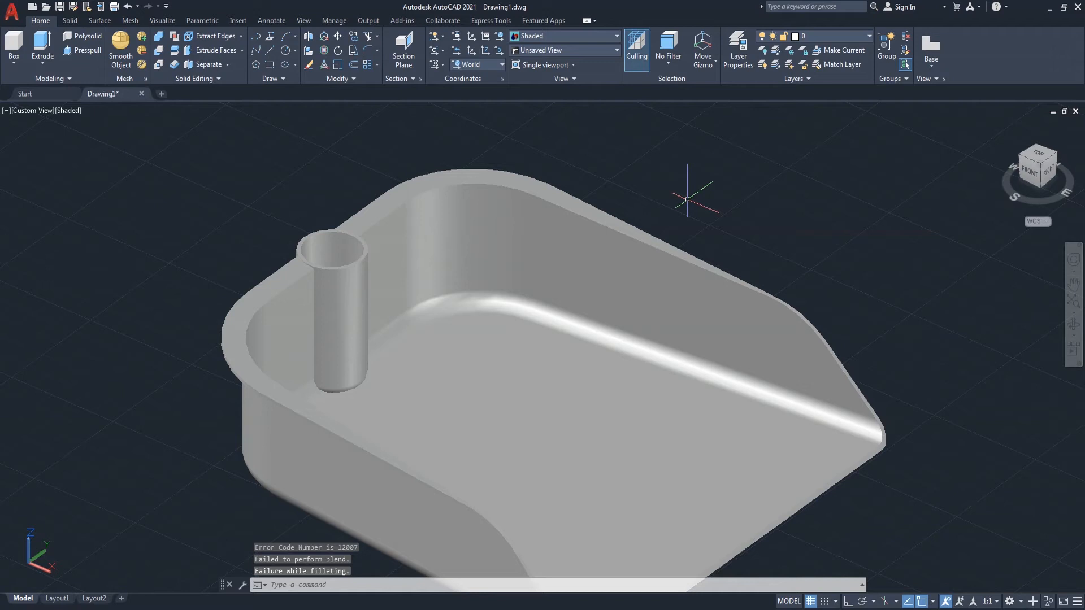
Step: Fillet the dustpan's upper rim edge with a 5 mm radius
key("Return")
type("r")
key("Return")
type("5")
key("Return")
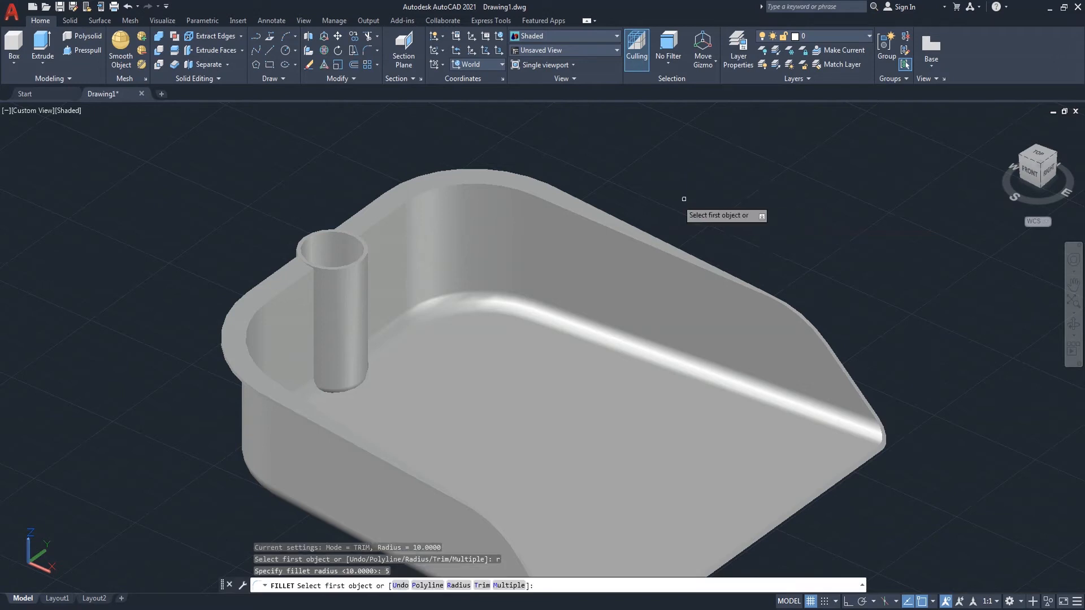
left_click(554, 196)
key("Return")
key("Return")
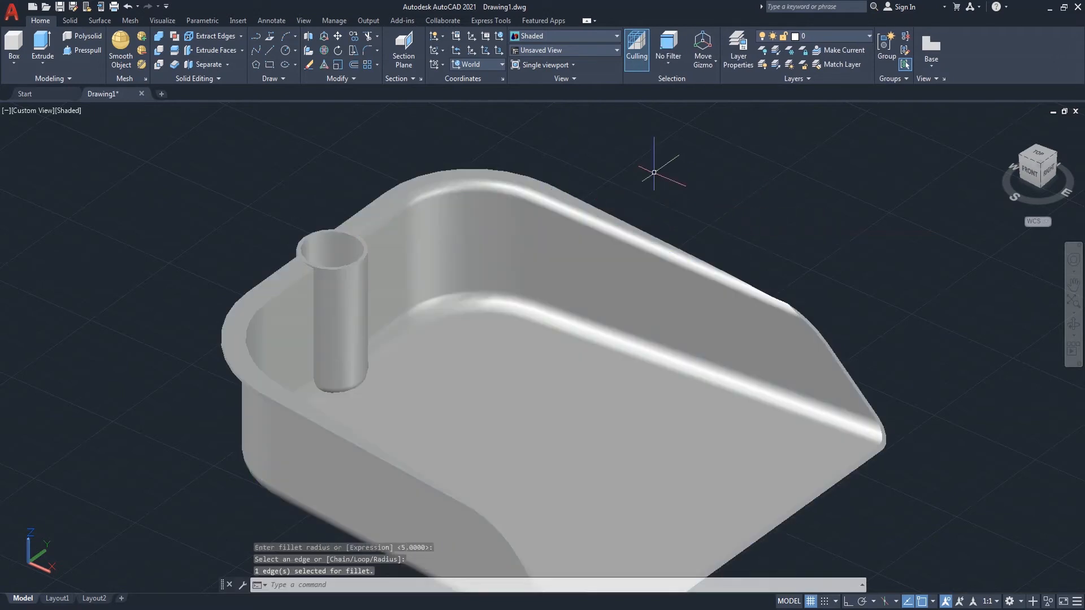
Step: Fillet the rim edge on the opposite side of the dustpan with a 5 mm radius
left_click(1072, 336)
left_click_drag(995, 304, 542, 279)
right_click(591, 154)
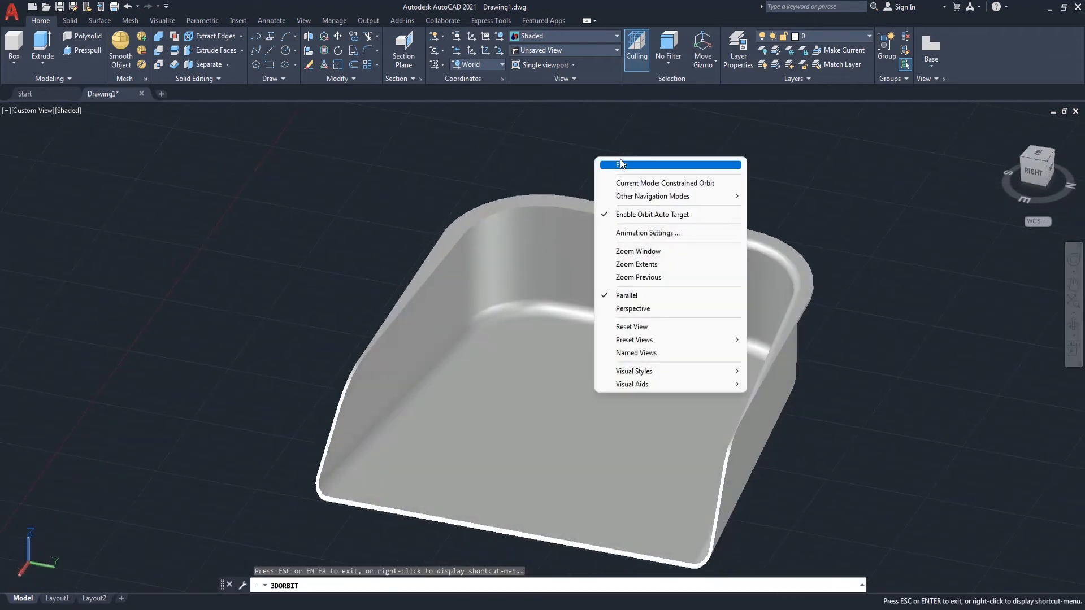
left_click(620, 161)
type("f")
key("Return")
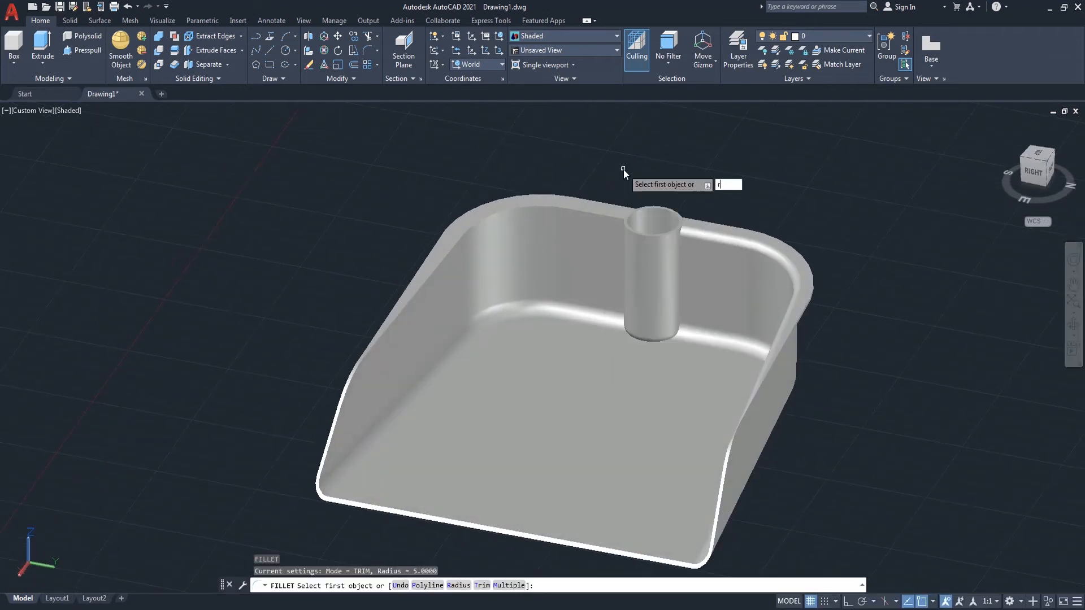
type("r")
key("Return")
type("5")
key("Return")
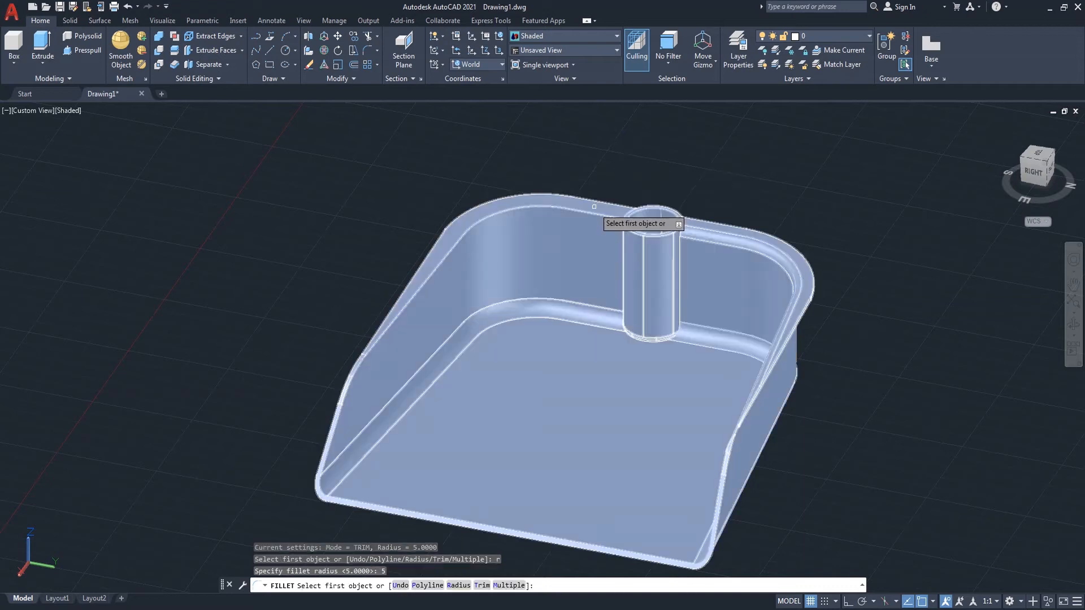
left_click(591, 216)
key("Return")
key("Return")
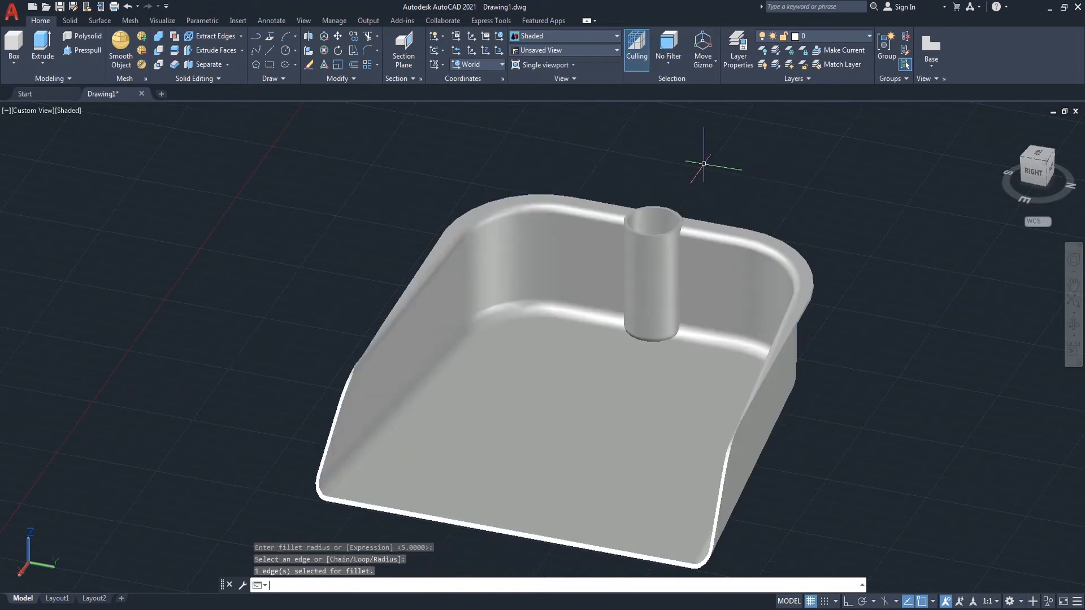
Step: Switch the viewport's visual style to 2D Wireframe
scroll(702, 154, "down", 1)
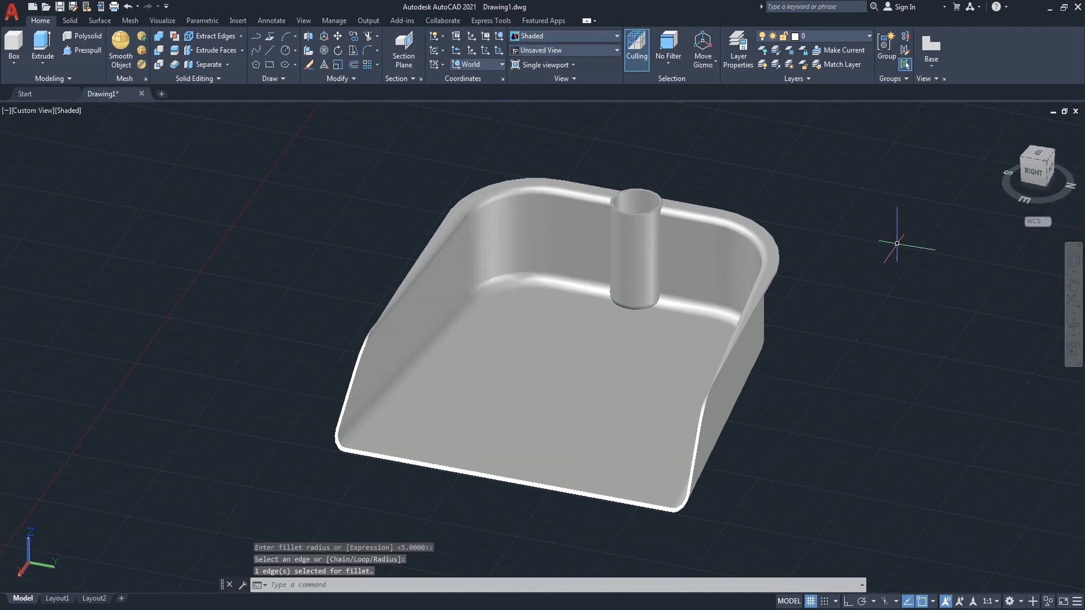
left_click(1073, 326)
left_click_drag(707, 294, 872, 330)
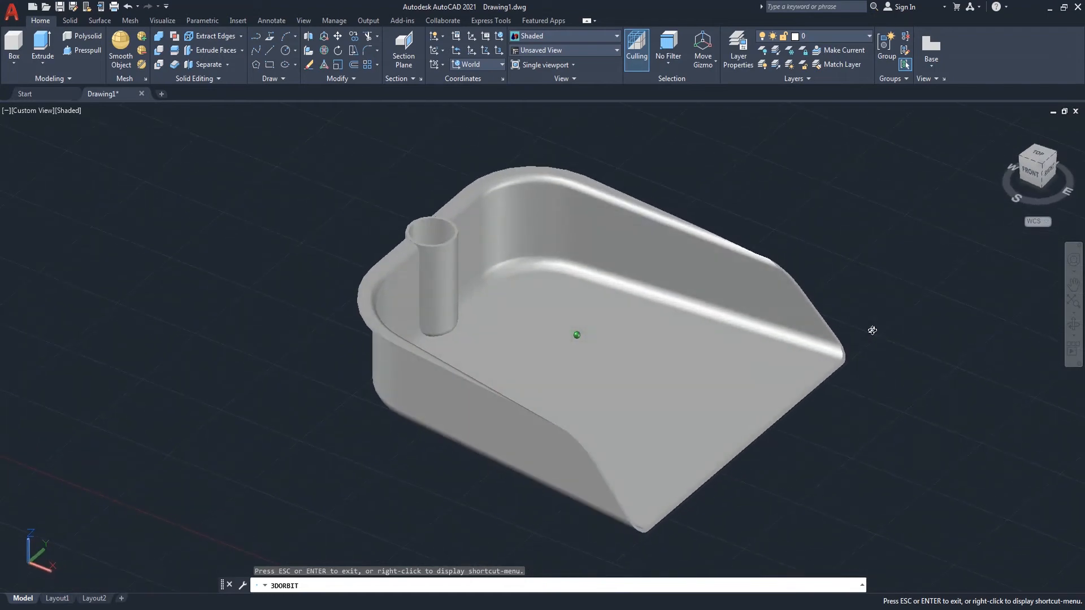
left_click_drag(680, 334, 677, 321)
right_click(671, 199)
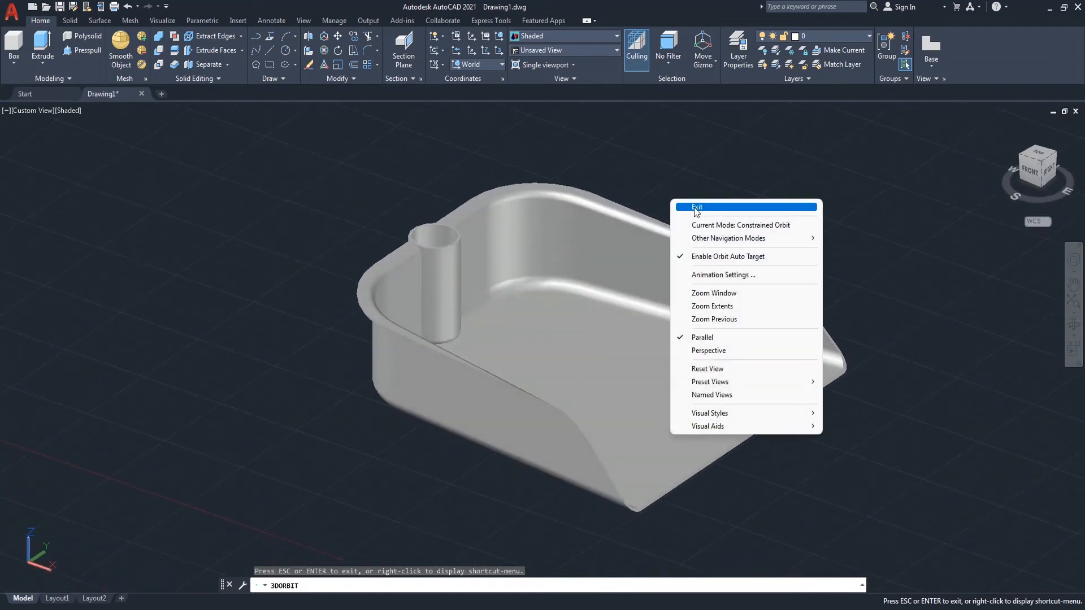
left_click(686, 207)
left_click(78, 113)
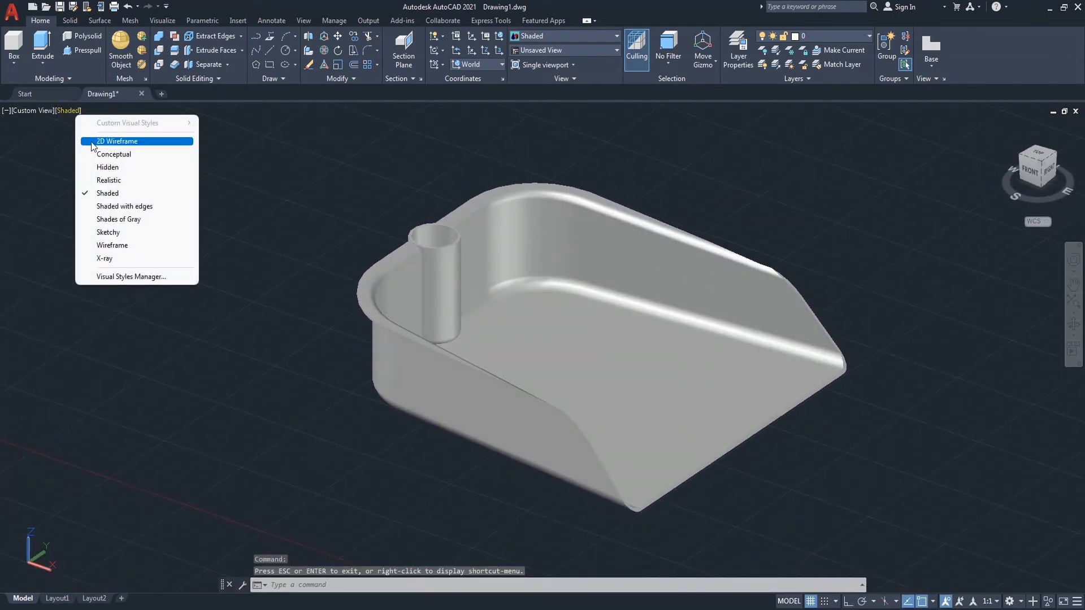
left_click(93, 142)
scroll(441, 334, "up", 4)
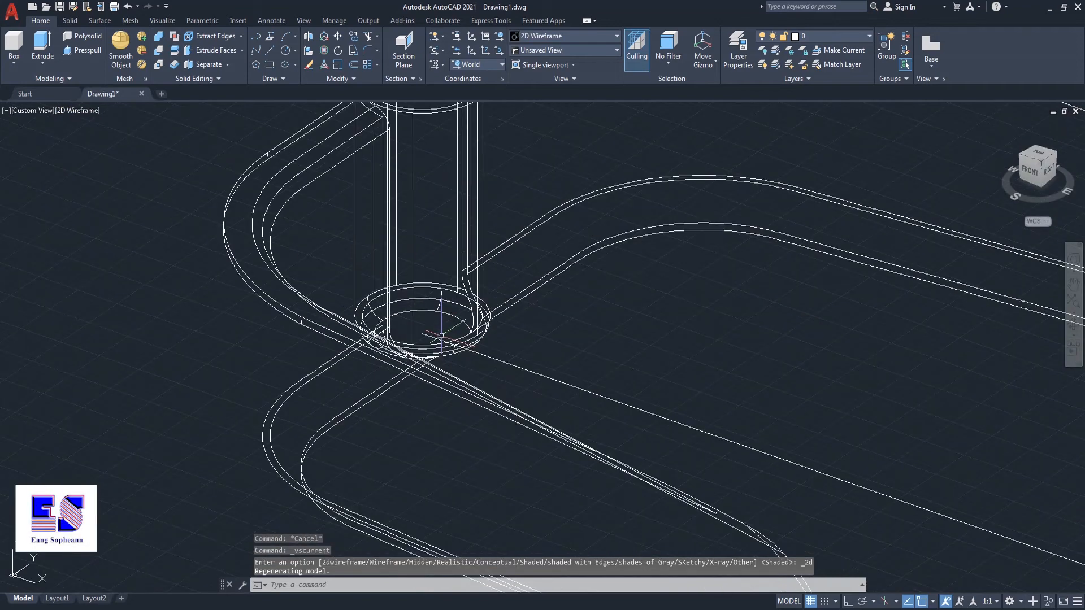
Step: Draw a 31 mm diameter circle centred in the bottom of the hollow boss
key("Return")
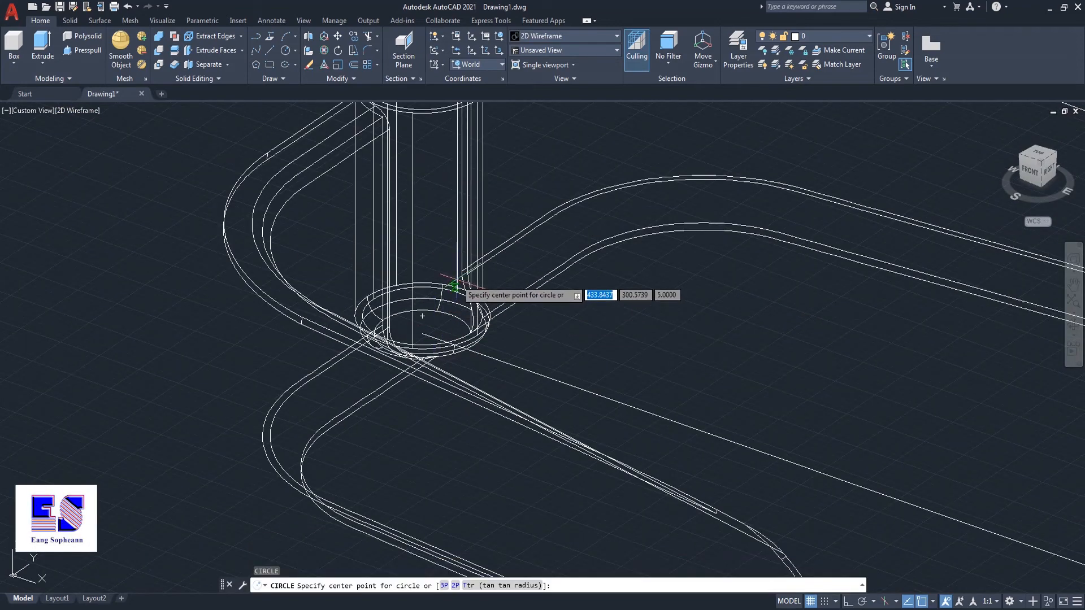
left_click(423, 315)
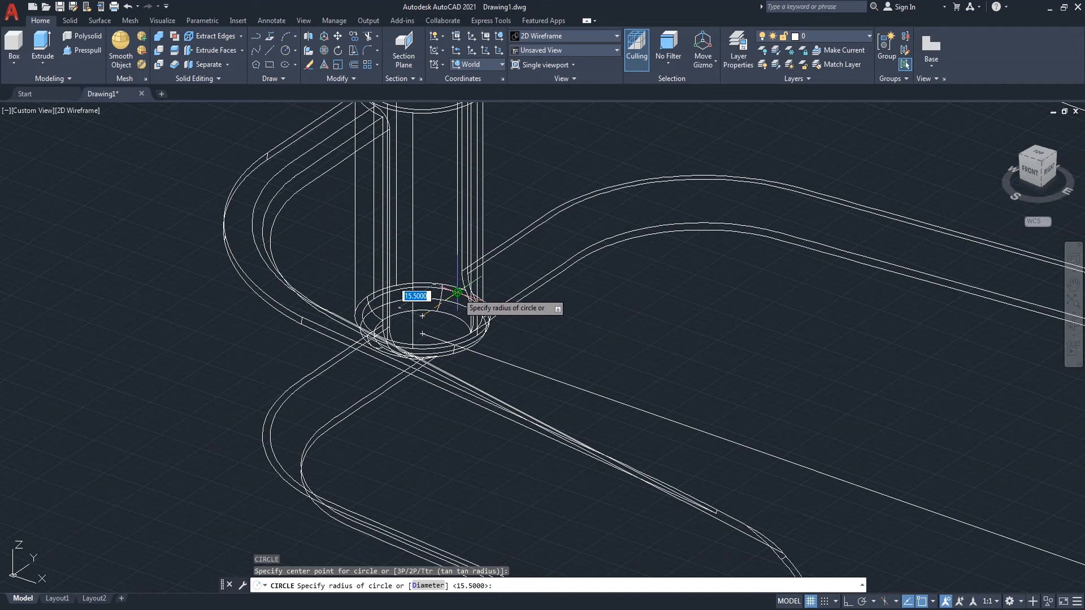
type("d")
key("Return")
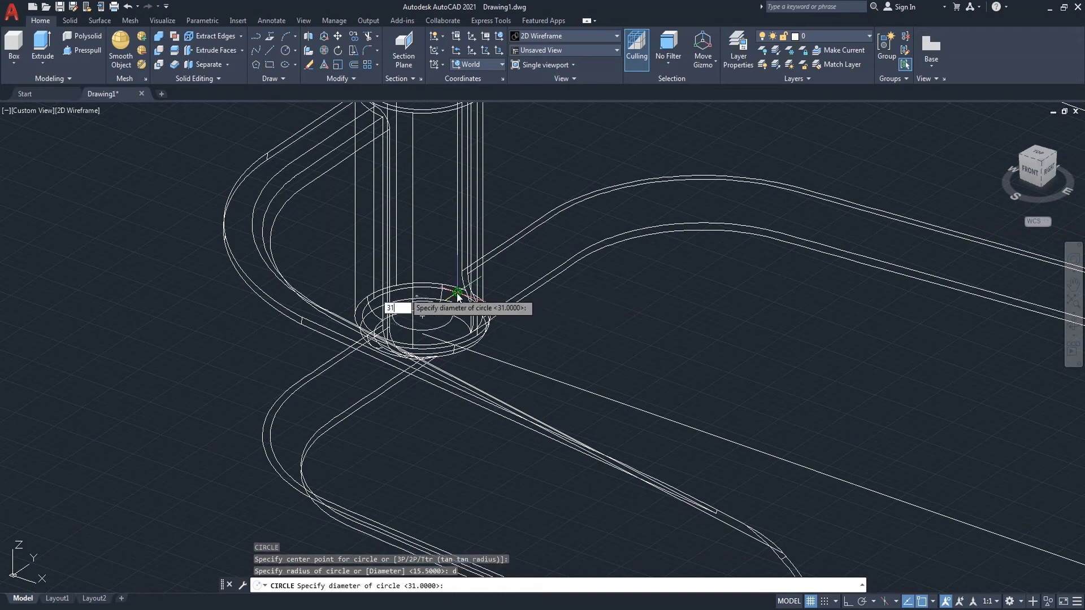
key("Return")
Step: Extrude the 31 mm circle upward 70 mm
type("ext")
key("Return")
left_click(453, 289)
key("Return")
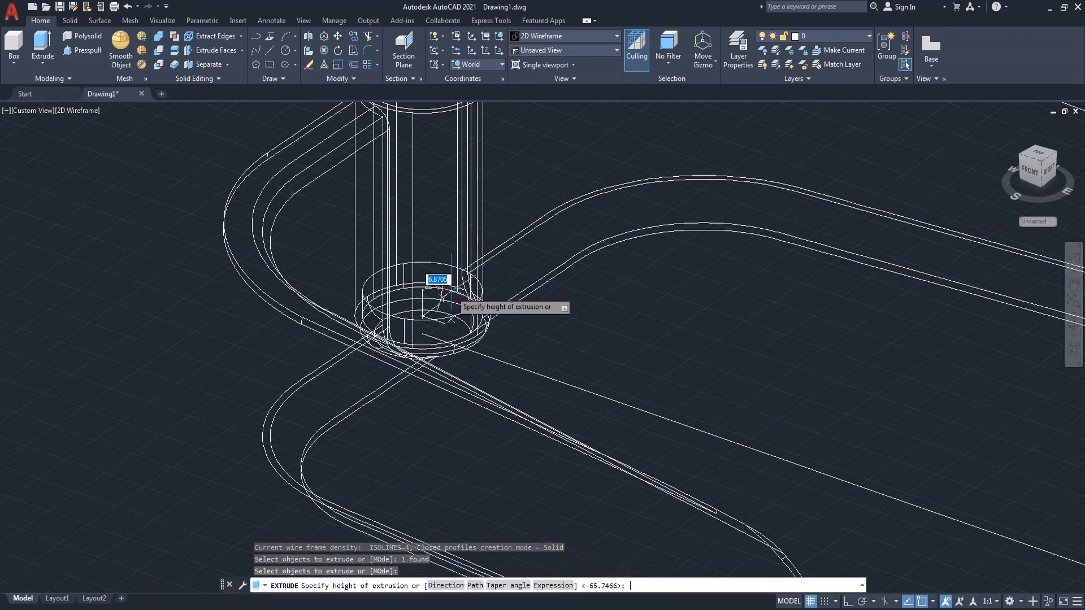
scroll(451, 291, "down", 4)
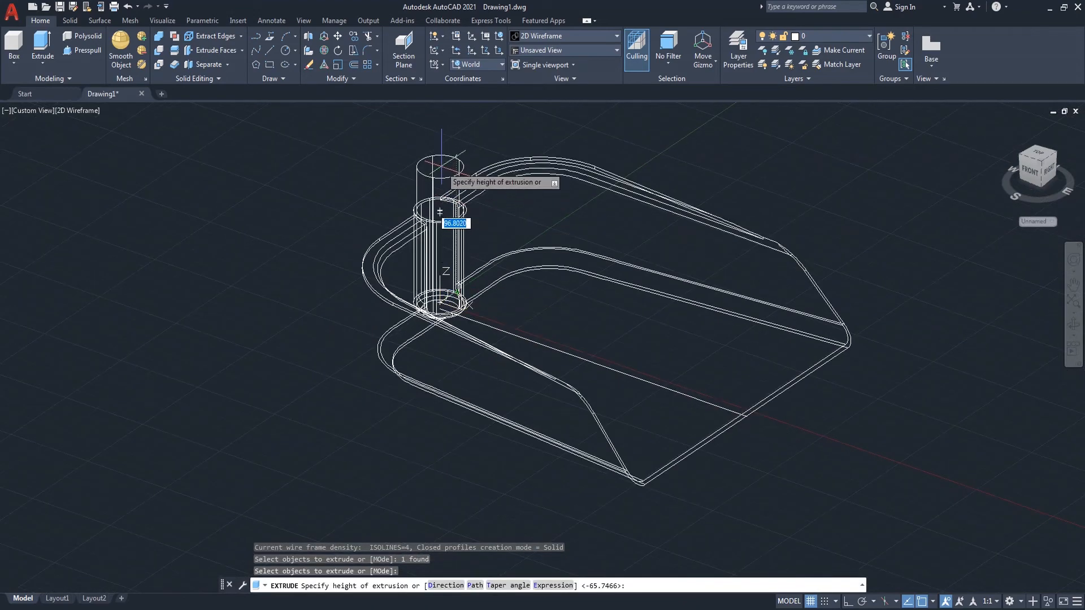
type("70")
key("Return")
Step: Draw a 35 mm diameter circle centred on the top of the new cylinder
scroll(422, 166, "up", 4)
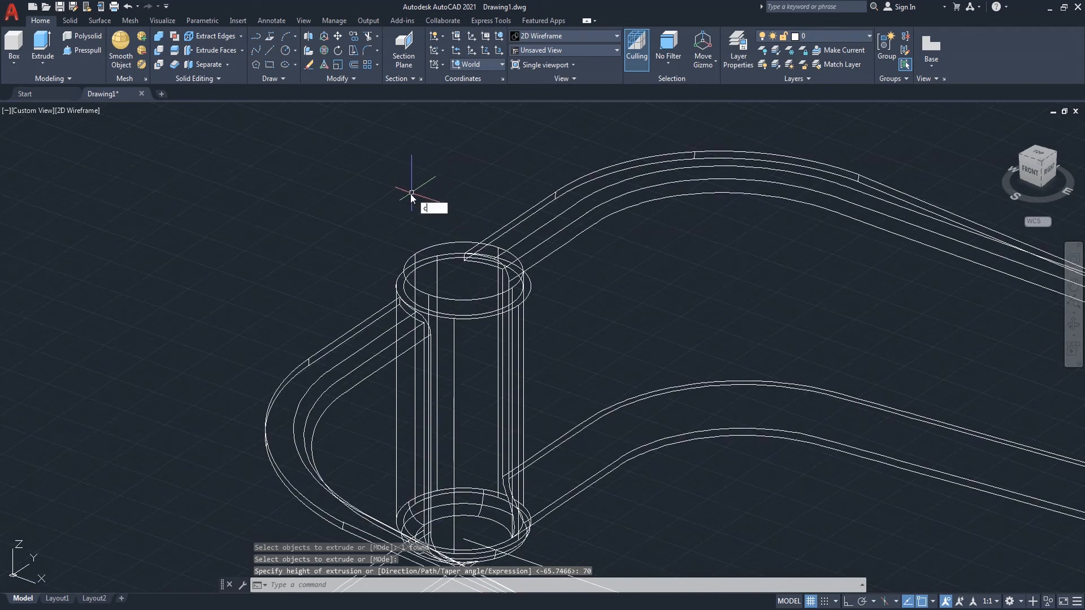
key("Return")
left_click(423, 281)
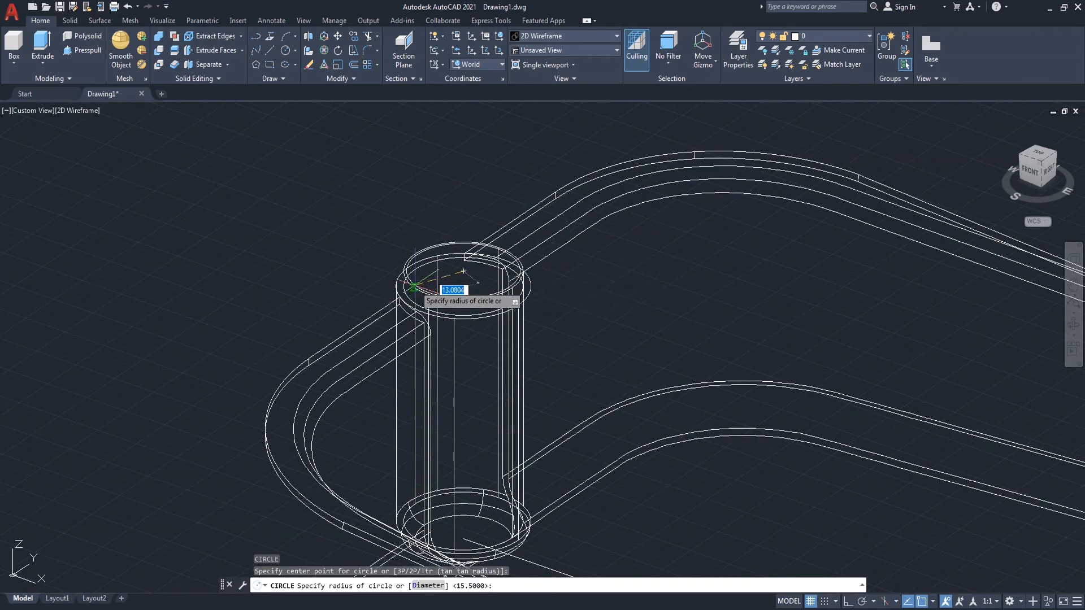
type("d")
key("Return")
type("35")
key("Return")
Step: Extrude the 35 mm circle upward 600 mm to form the handle
type("ext")
key("Return")
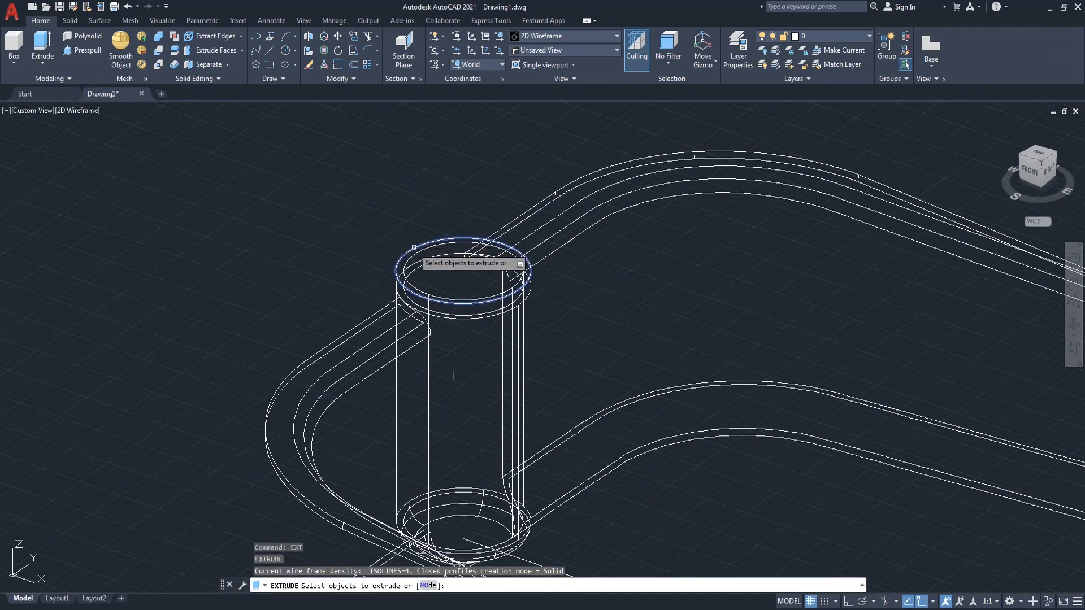
left_click(414, 248)
scroll(327, 286, "down", 2)
key("Return")
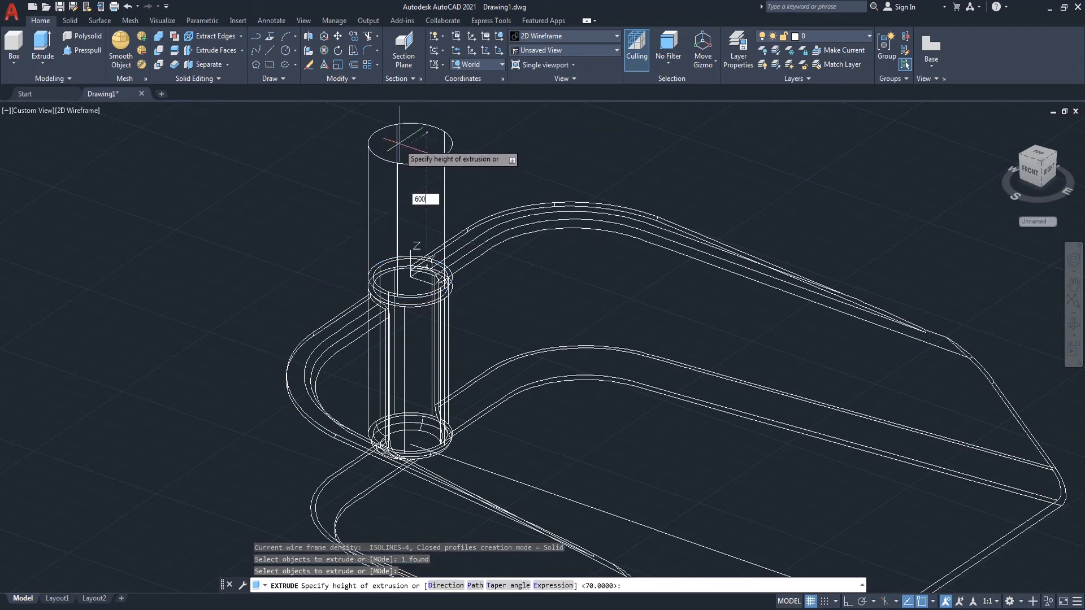
type("600")
key("Return")
Step: Draw a 31 mm diameter circle centred on the top of the handle
scroll(348, 268, "down", 5)
scroll(356, 204, "up", 6)
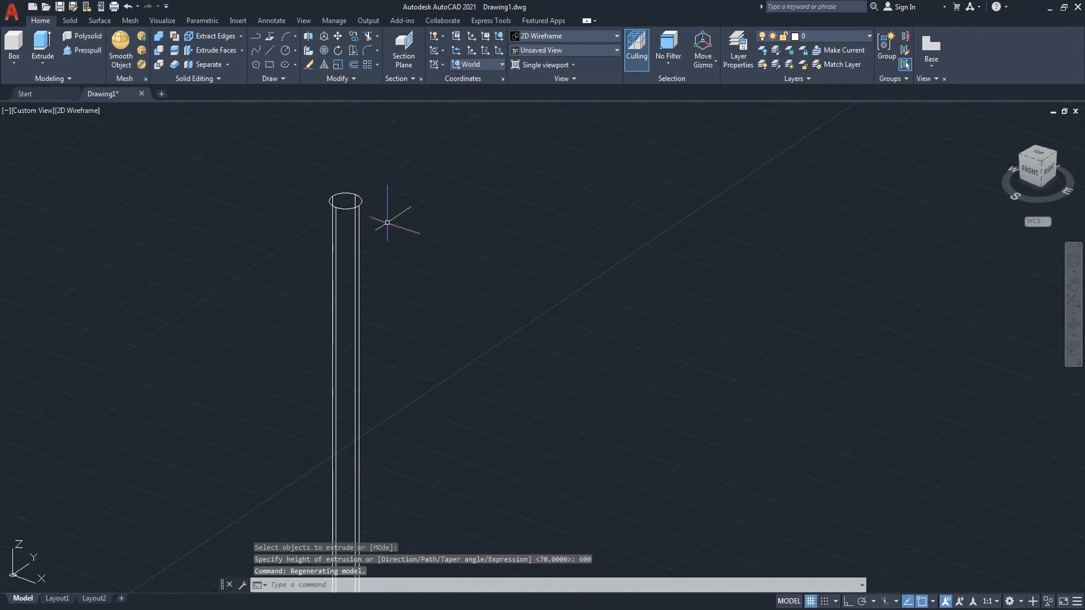
type("c")
key("Return")
left_click(346, 197)
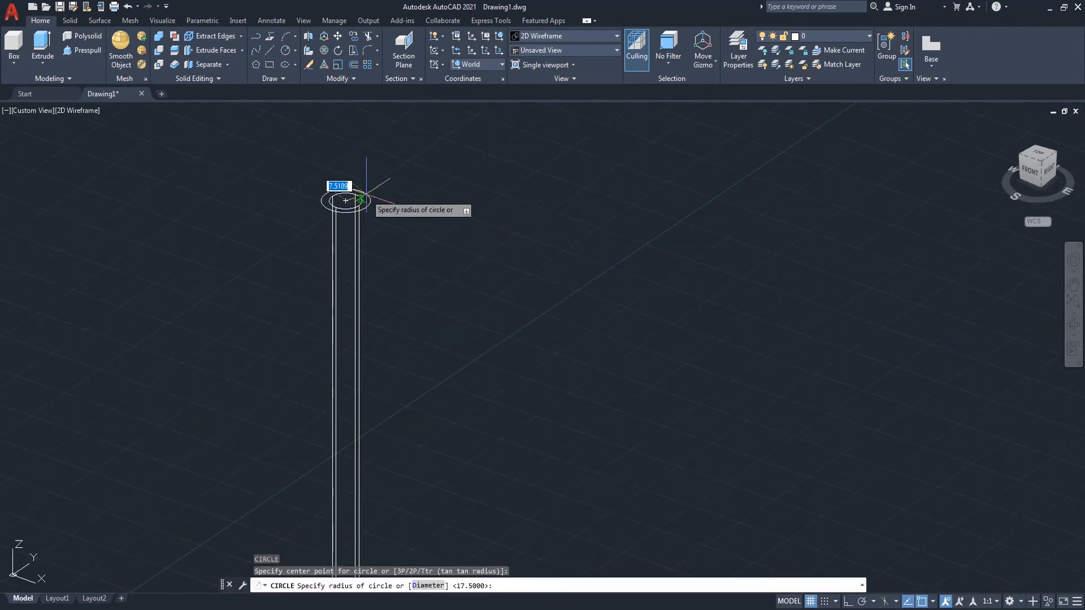
type("d")
key("Return")
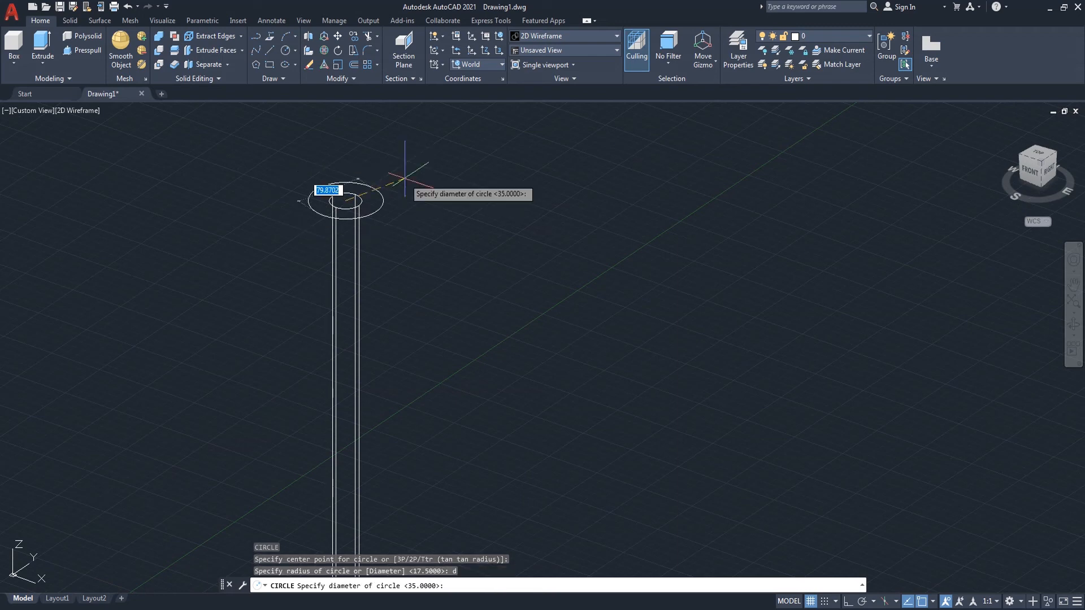
type("31")
key("Return")
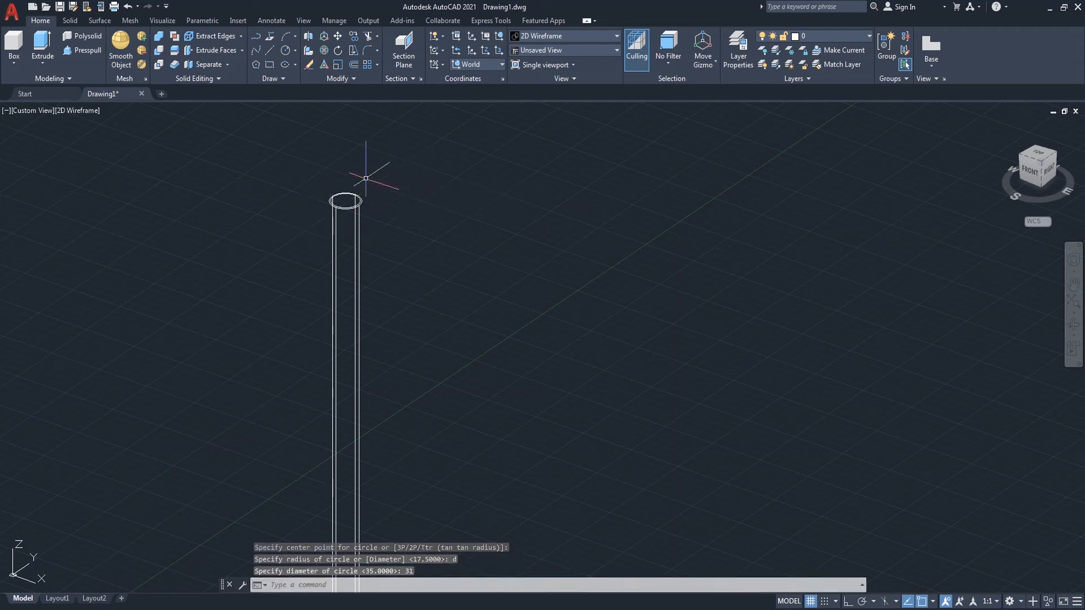
Step: Extrude the 31 mm circle on top of the handle upward 10 mm
scroll(366, 178, "up", 3)
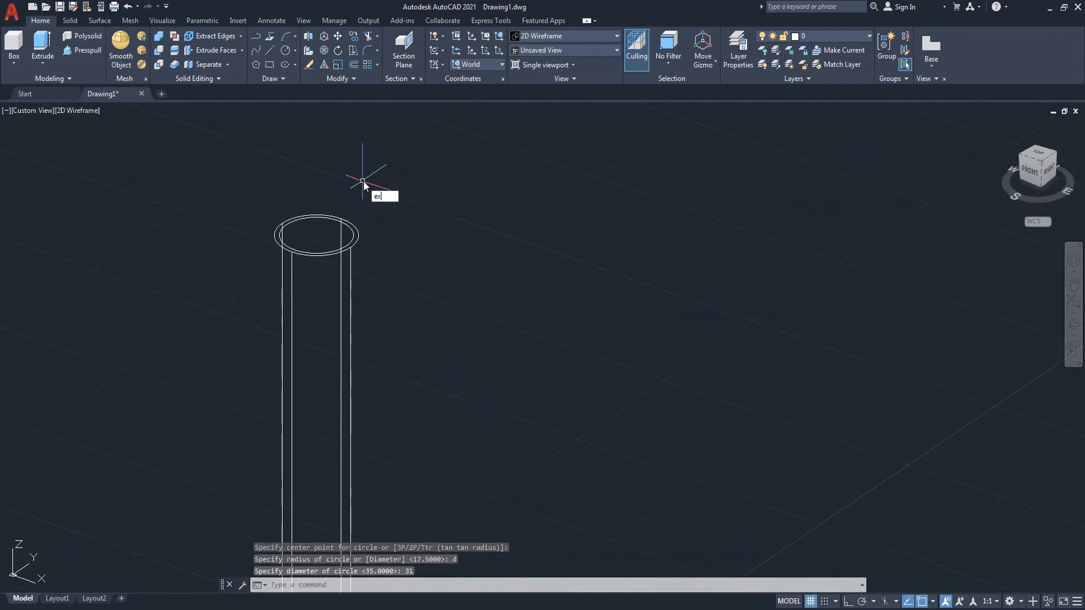
type("ext")
key("Return")
left_click(353, 231)
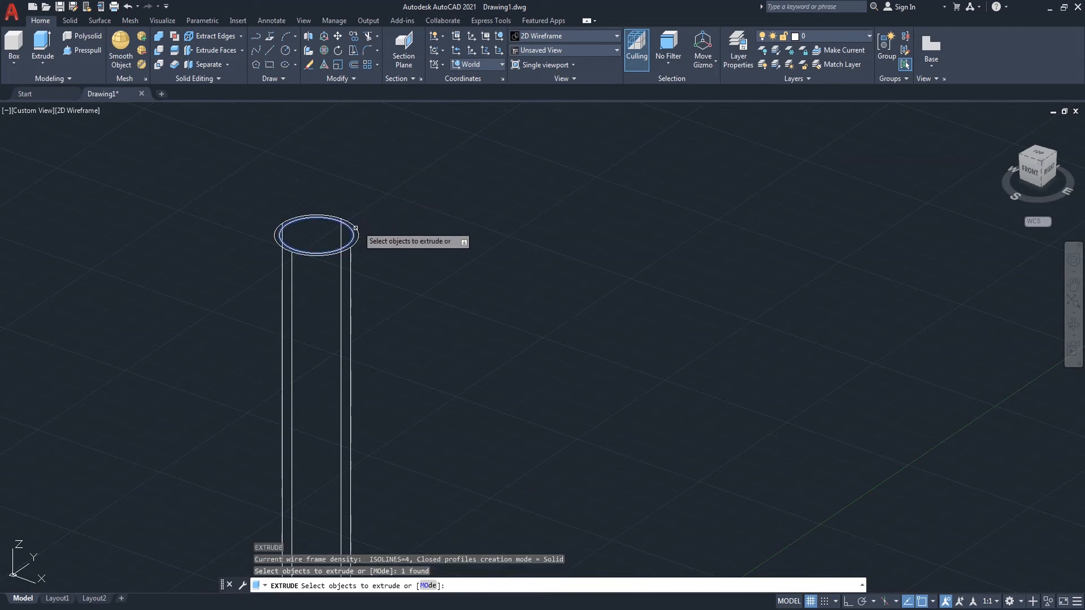
key("Return")
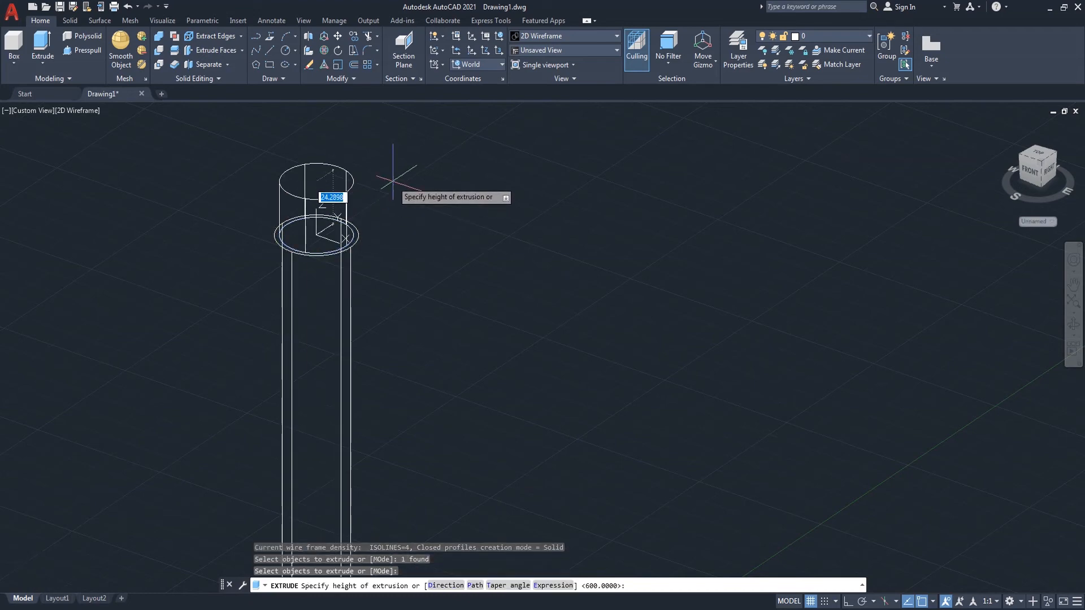
key("Return")
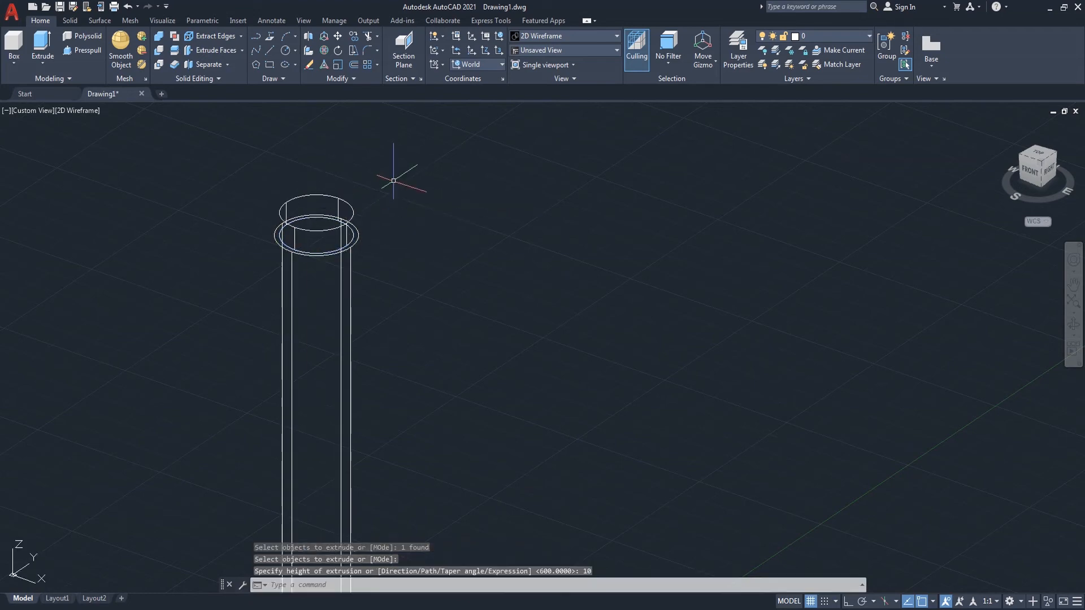
Step: Draw a 35 mm diameter circle centred on the top of the new 10 mm cylinder
key("Return")
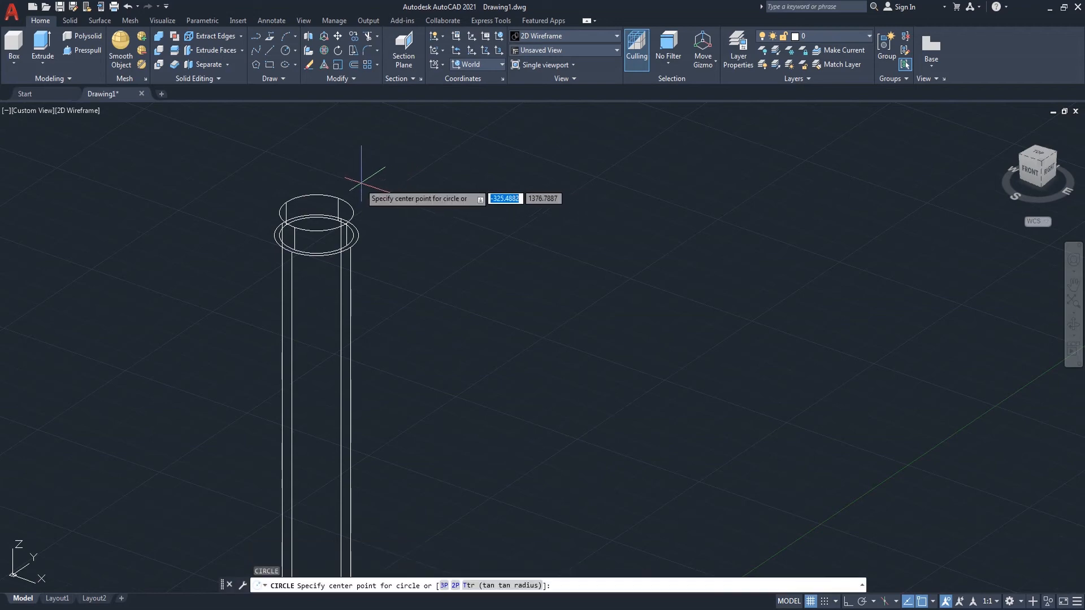
left_click(316, 214)
type("d")
key("Return")
type("35")
key("Return")
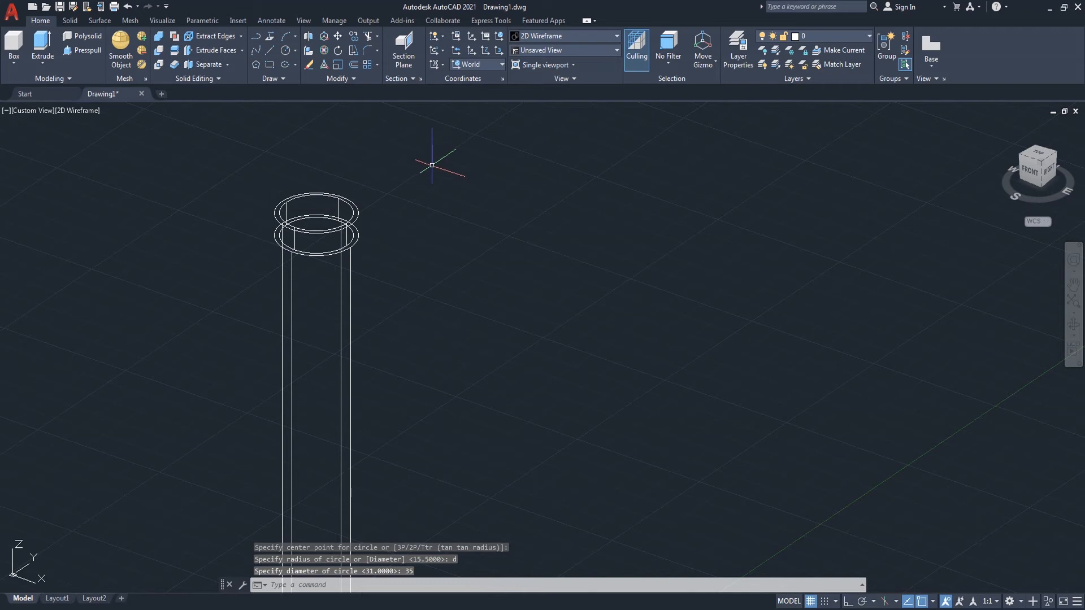
Step: Extrude the 35 mm circle upward 600 mm to extend the handle
type("ext")
key("Return")
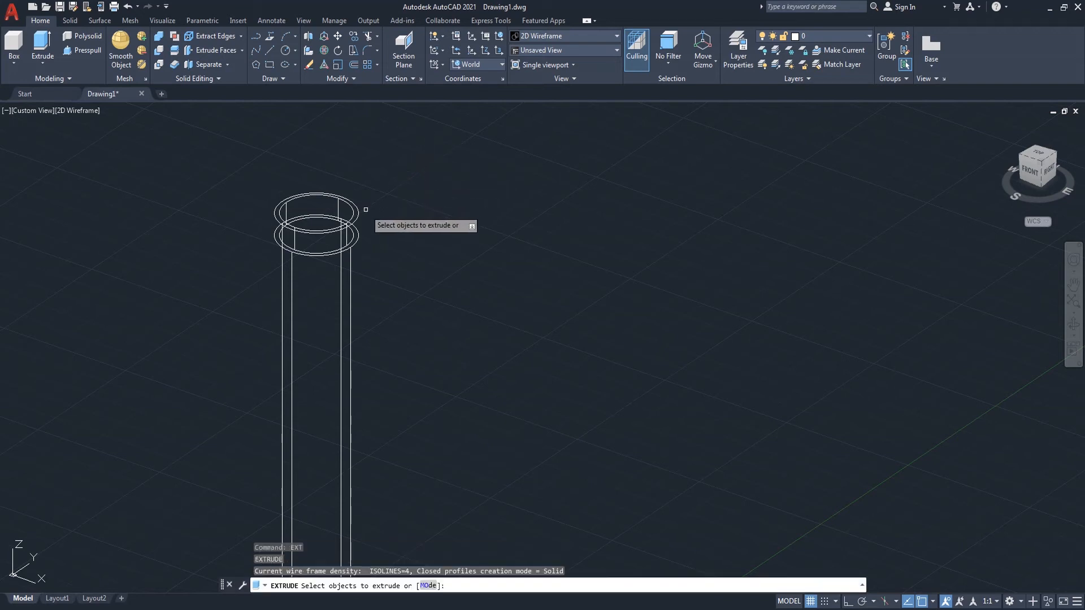
left_click(357, 218)
key("Return")
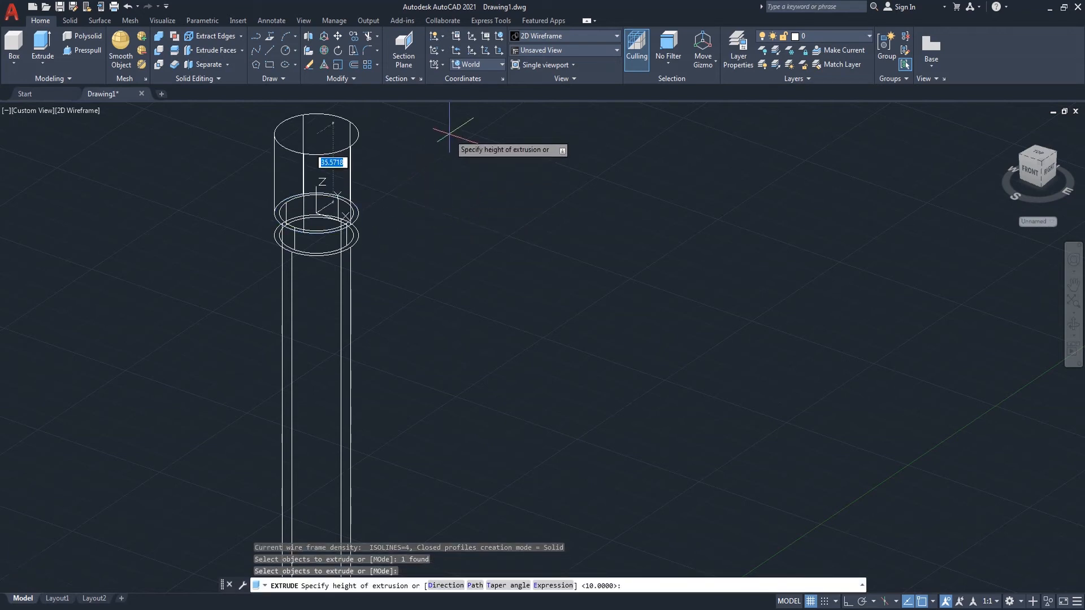
type("600")
key("Return")
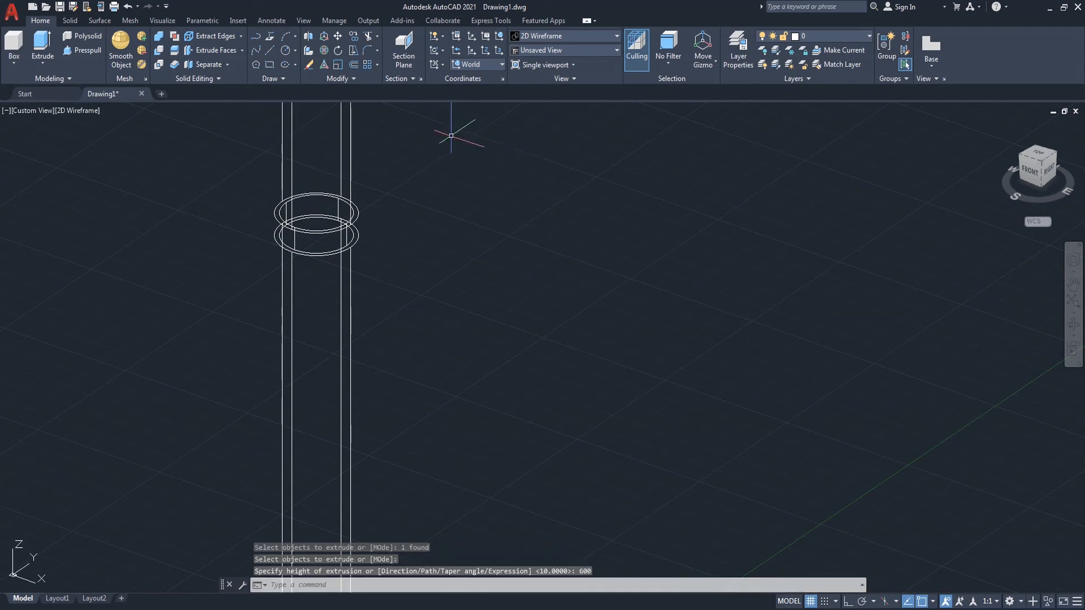
Step: Union the dustpan, boss and all handle cylinders into one solid
scroll(429, 226, "down", 6)
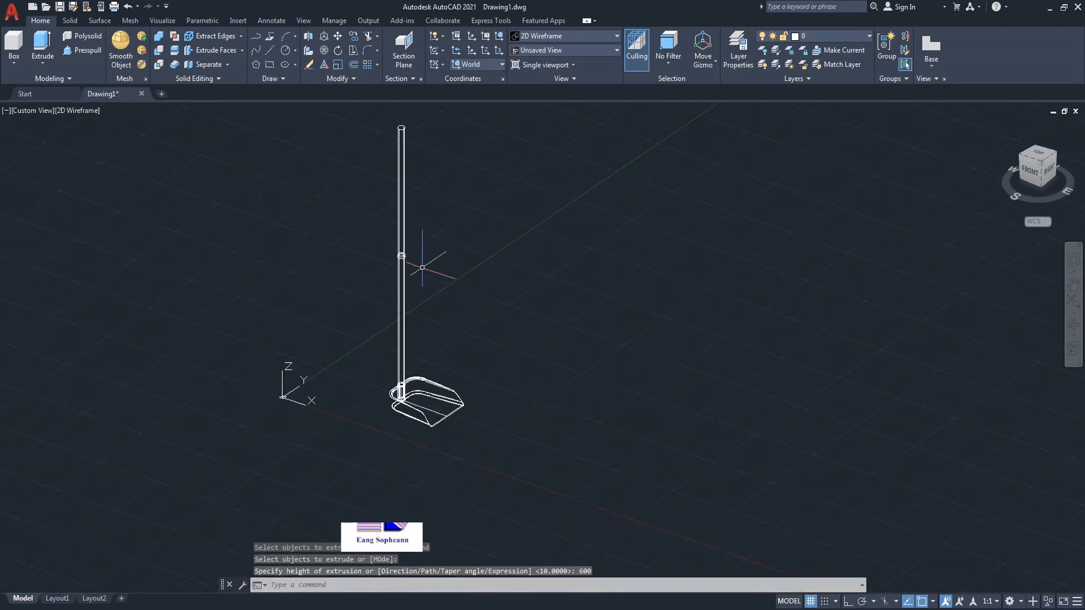
type("uni")
key("Return")
left_click(424, 230)
left_click(371, 285)
scroll(410, 385, "up", 8)
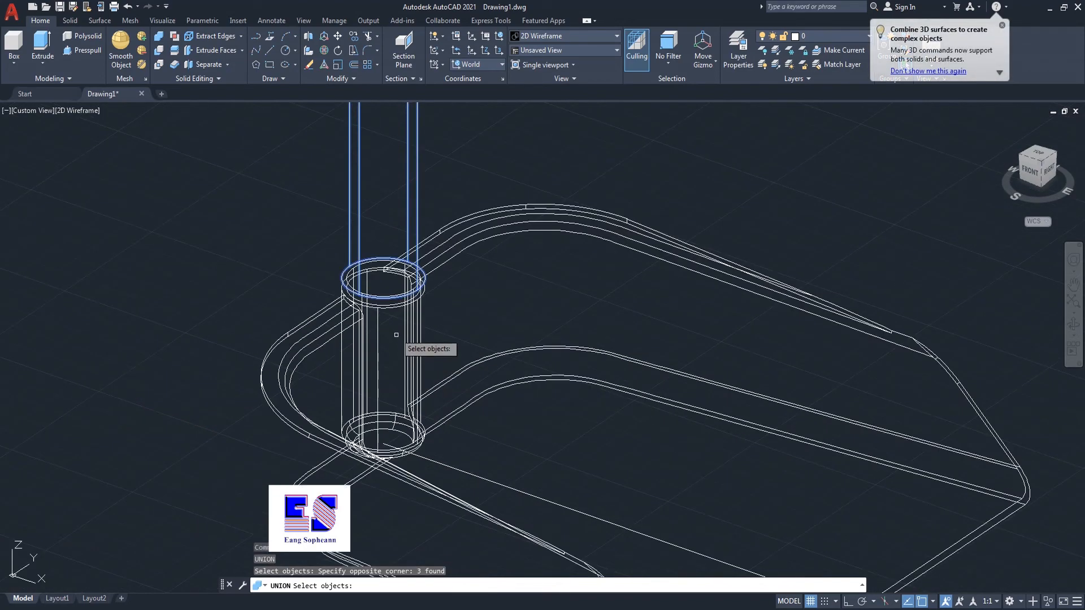
left_click(394, 274)
scroll(300, 265, "down", 10)
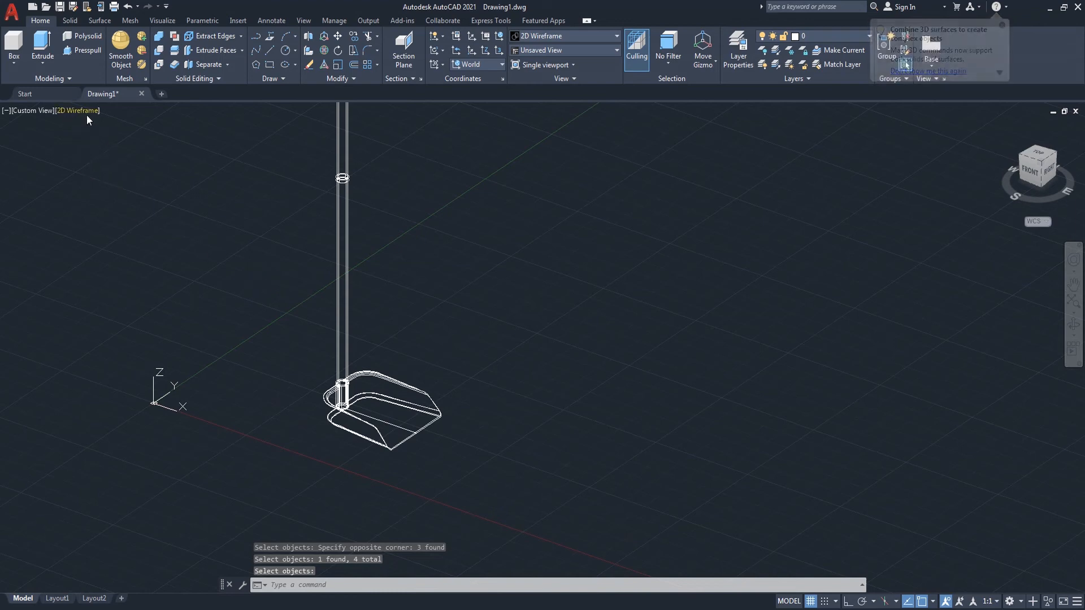
Step: Switch the viewport to the Shaded visual style
left_click(90, 112)
left_click(126, 196)
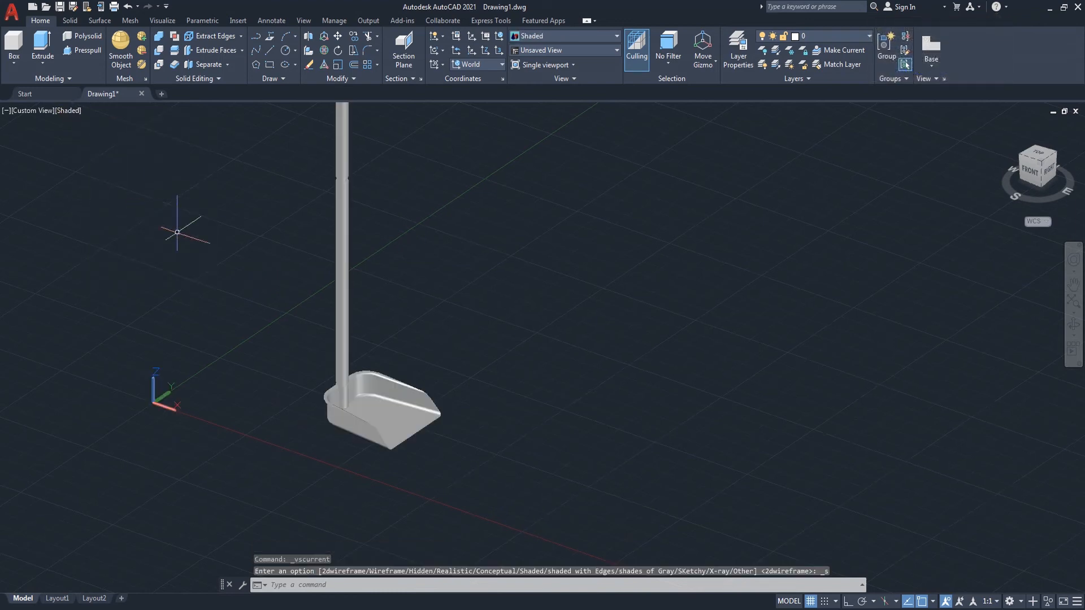
scroll(181, 230, "down", 2)
scroll(295, 216, "up", 5)
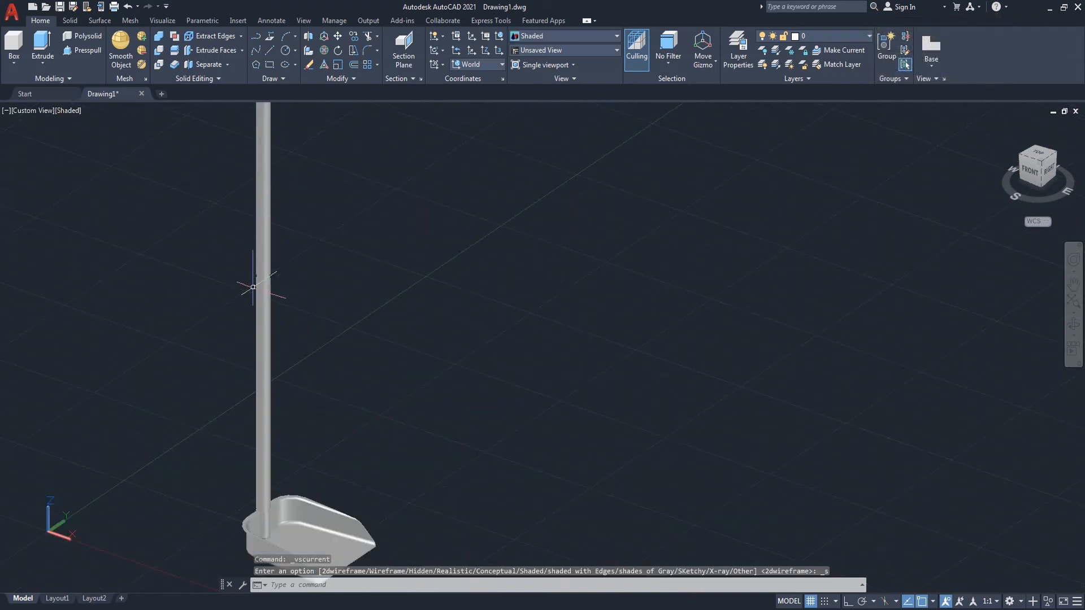
scroll(307, 150, "down", 6)
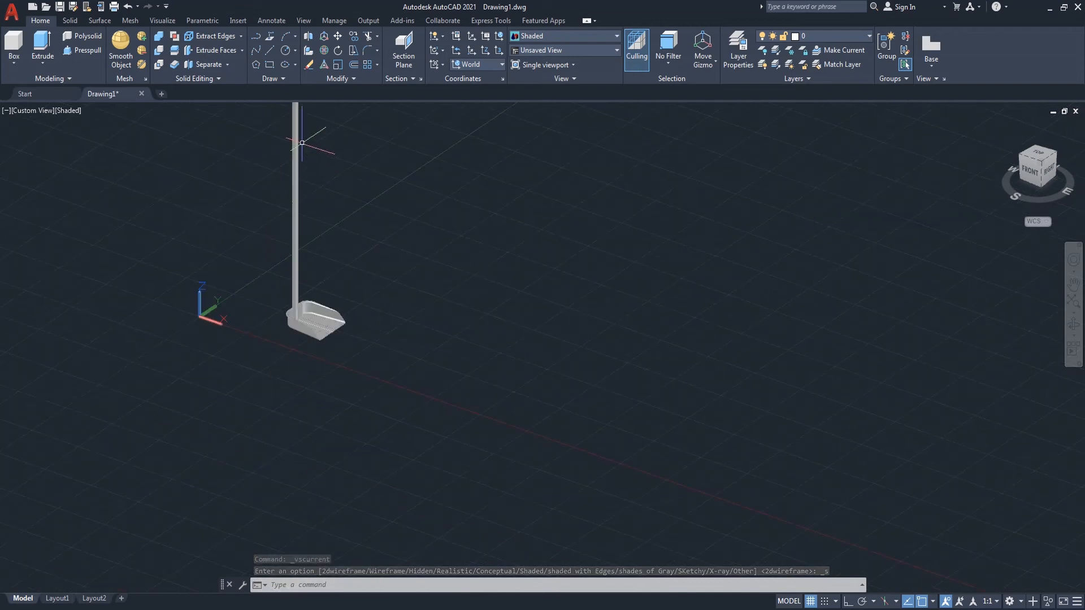
scroll(307, 200, "up", 7)
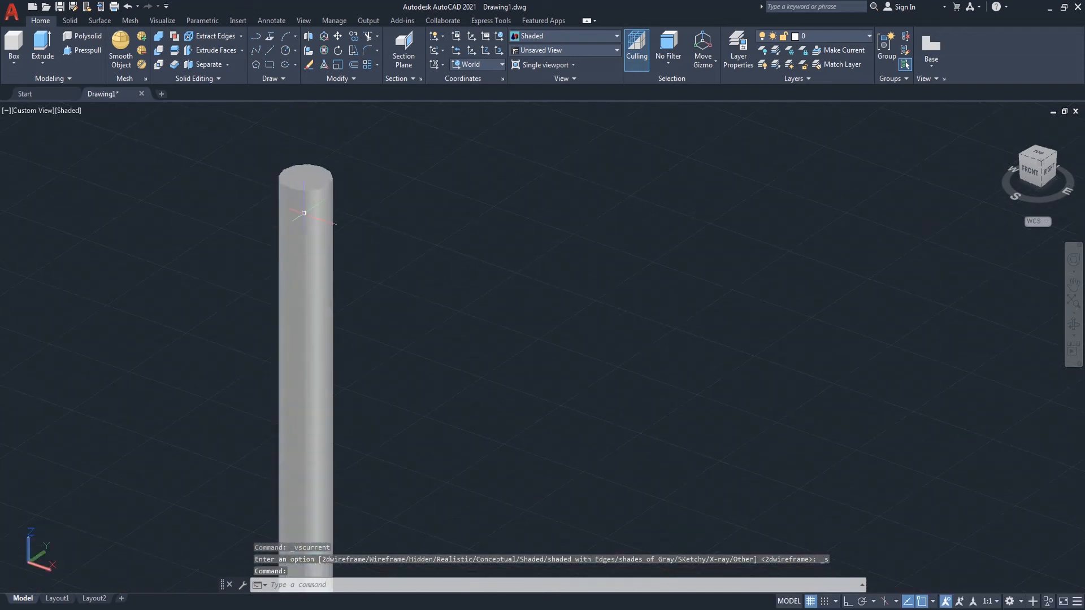
Step: Fillet the top edge of the handle with a 10 mm radius
type("f")
key("Return")
type("r")
key("Return")
type("10")
key("Return")
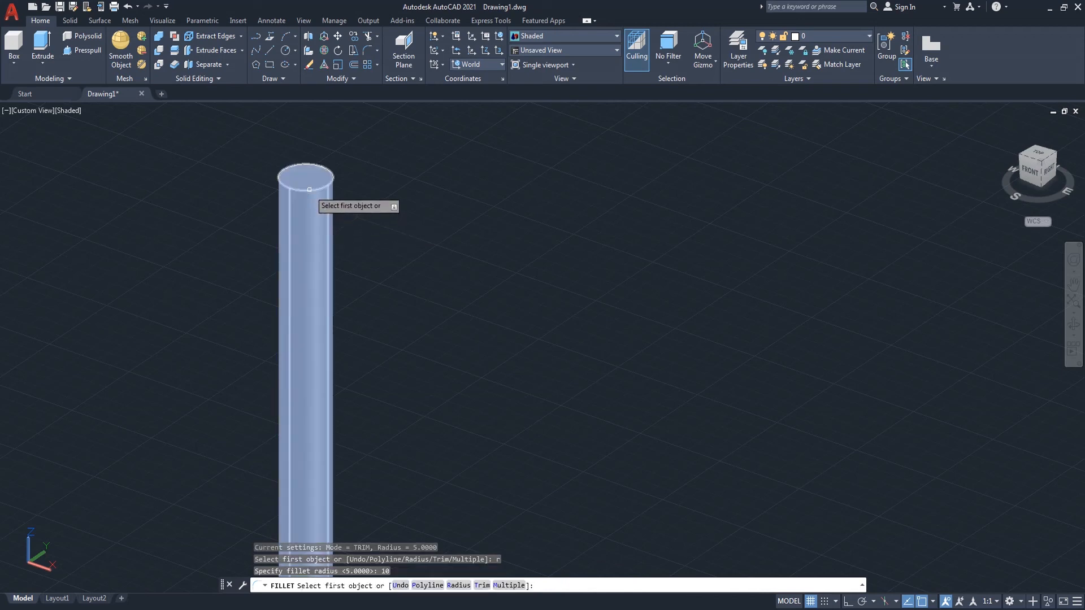
left_click(309, 189)
key("Return")
key("Return")
Step: Fillet the top edge of the lower handle section at the narrow neck with a 10 mm radius
scroll(395, 182, "down", 5)
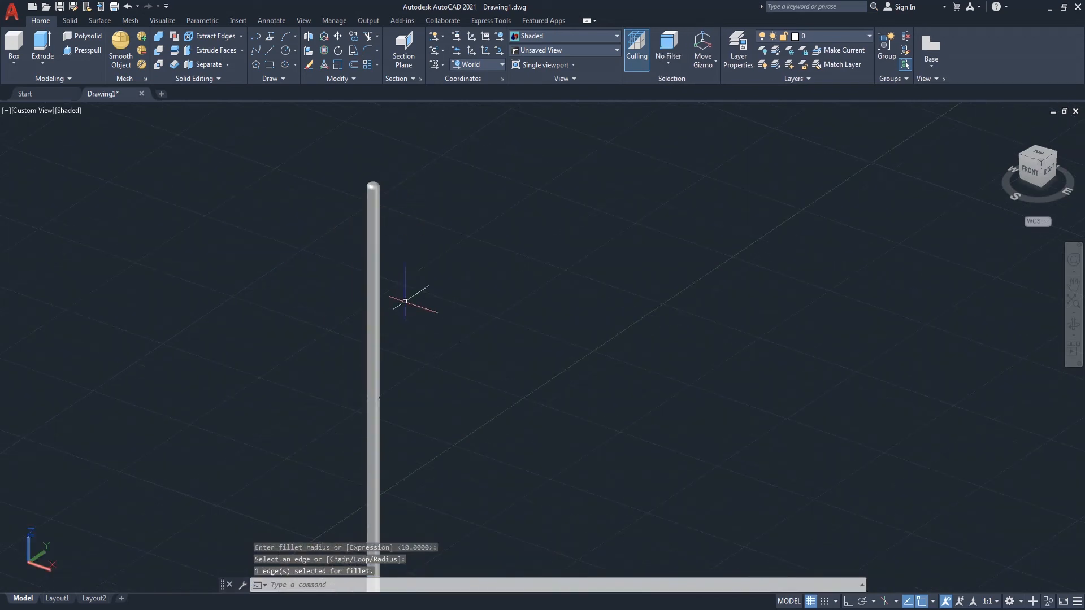
scroll(405, 297, "down", 2)
scroll(386, 366, "up", 12)
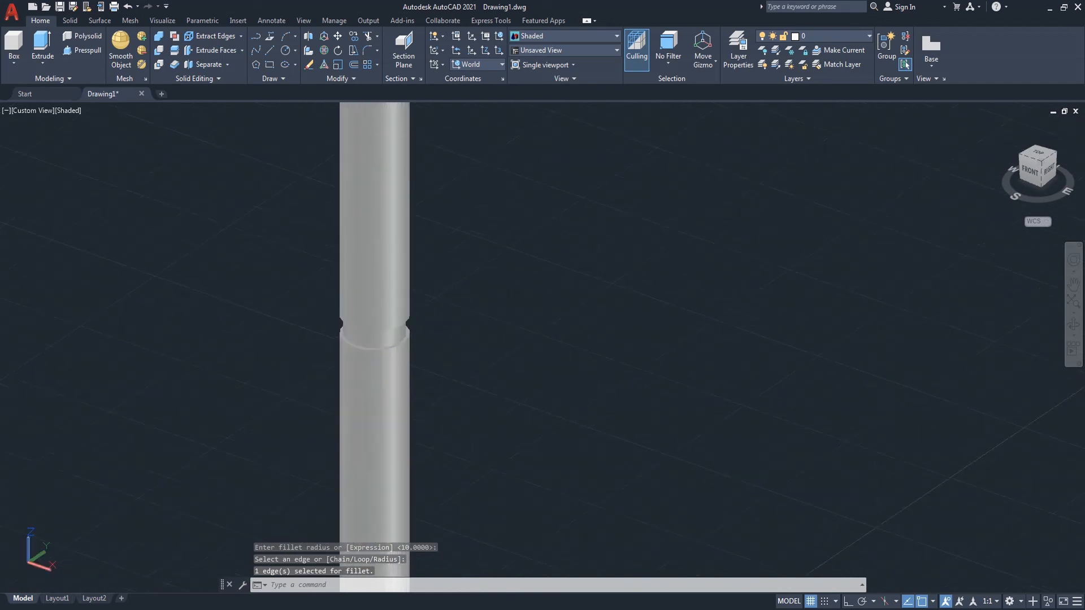
key("Return")
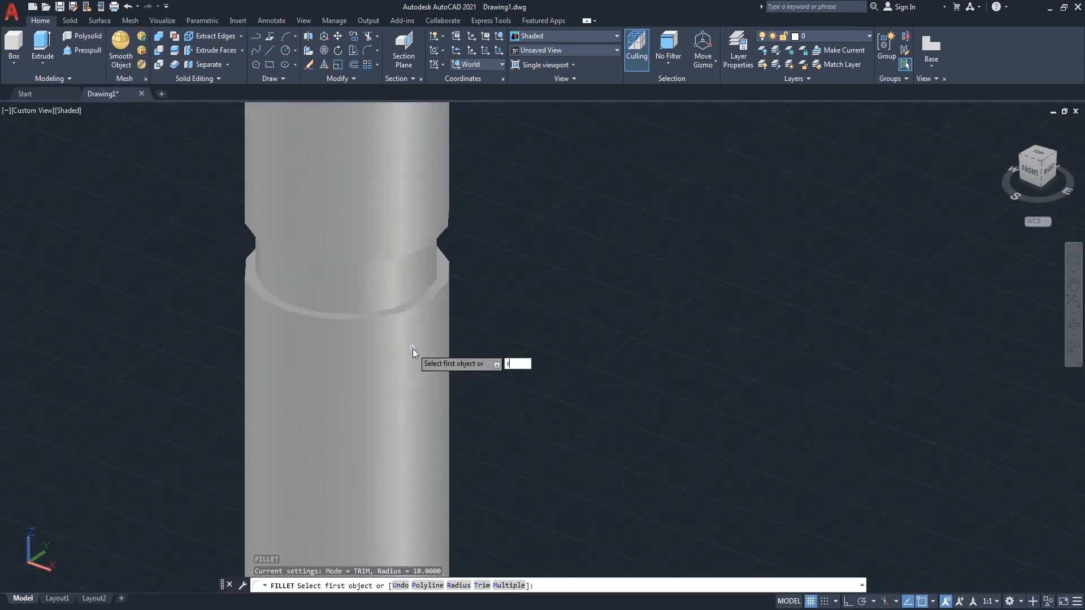
type("r")
key("Return")
key("Return")
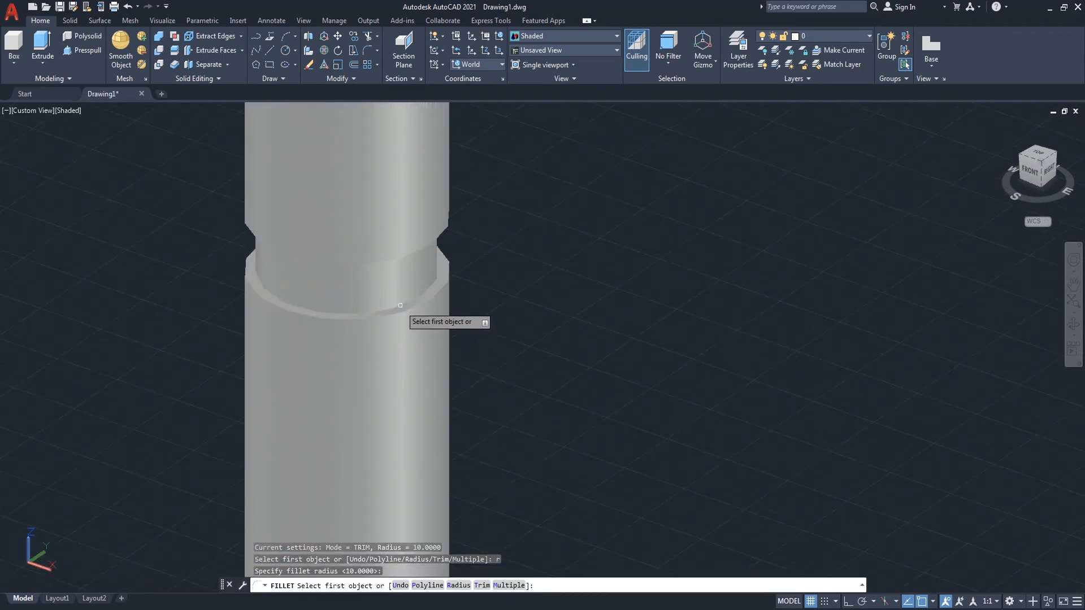
left_click(401, 313)
Step: Fillet the bottom edge of the upper handle section at the neck with a 10 mm radius
key("Return")
key("Return")
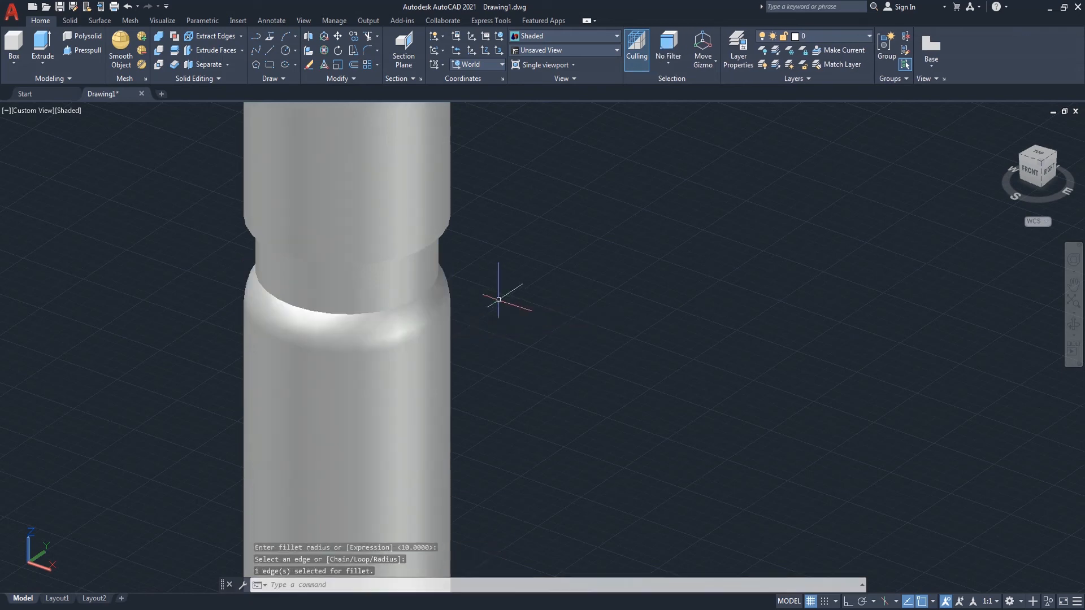
key("Return")
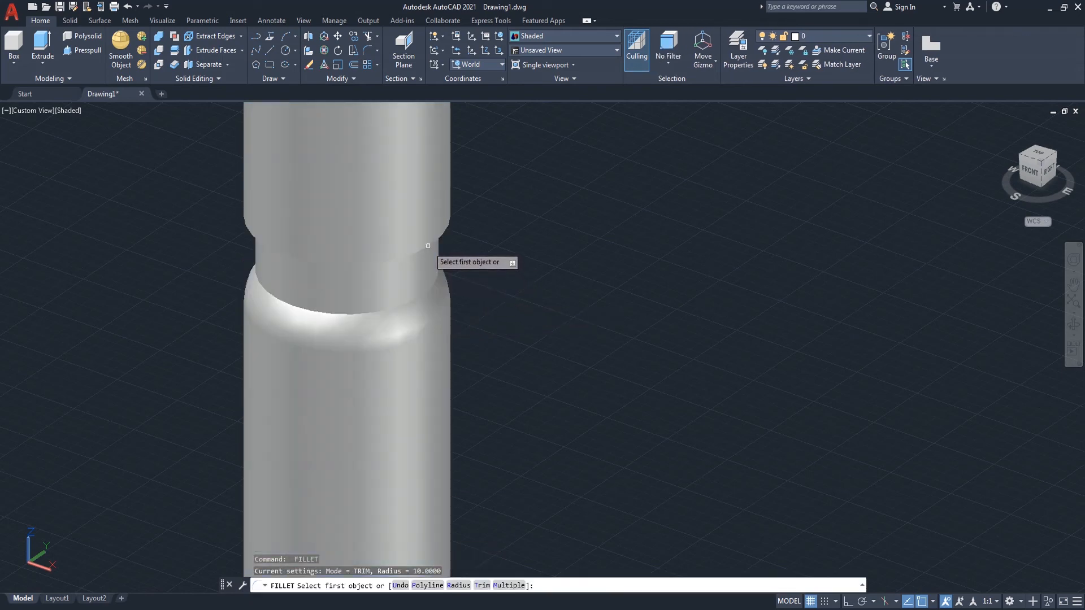
left_click(428, 246)
key("Return")
key("Return")
key("Return")
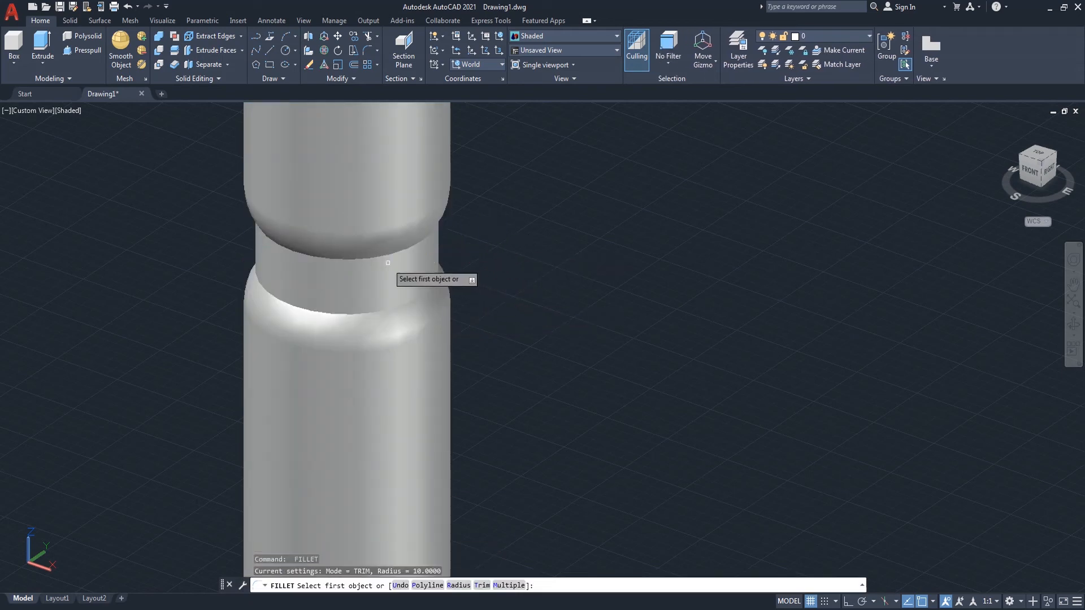
Step: Fillet the remaining edge at the handle neck with a 10 mm radius
left_click(385, 255)
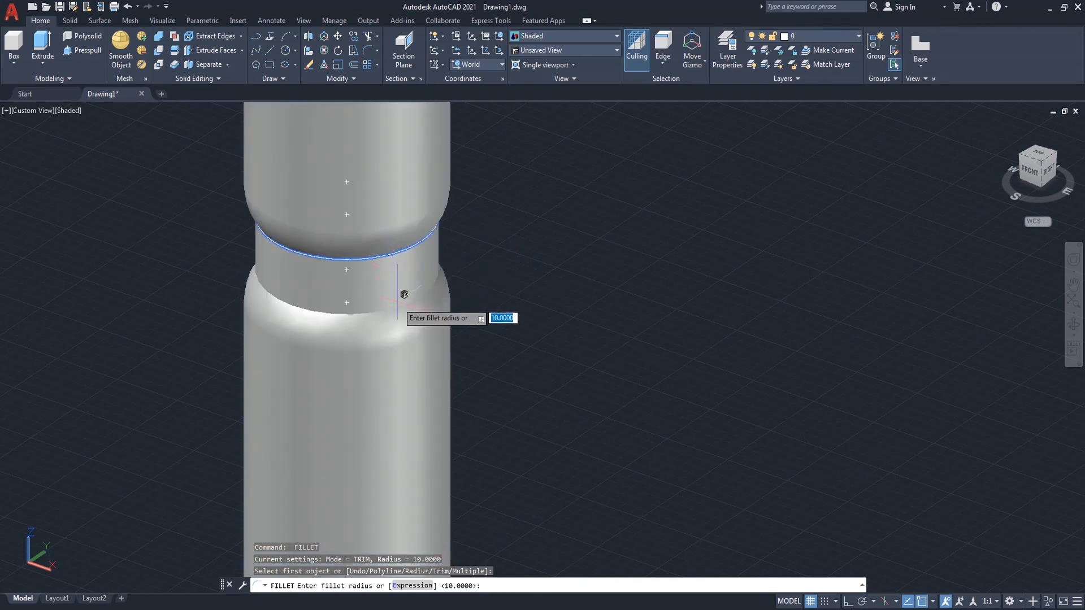
key("Return")
key("Return")
Step: Orbit around the dustpan and handle to inspect the filleted model
scroll(528, 265, "down", 10)
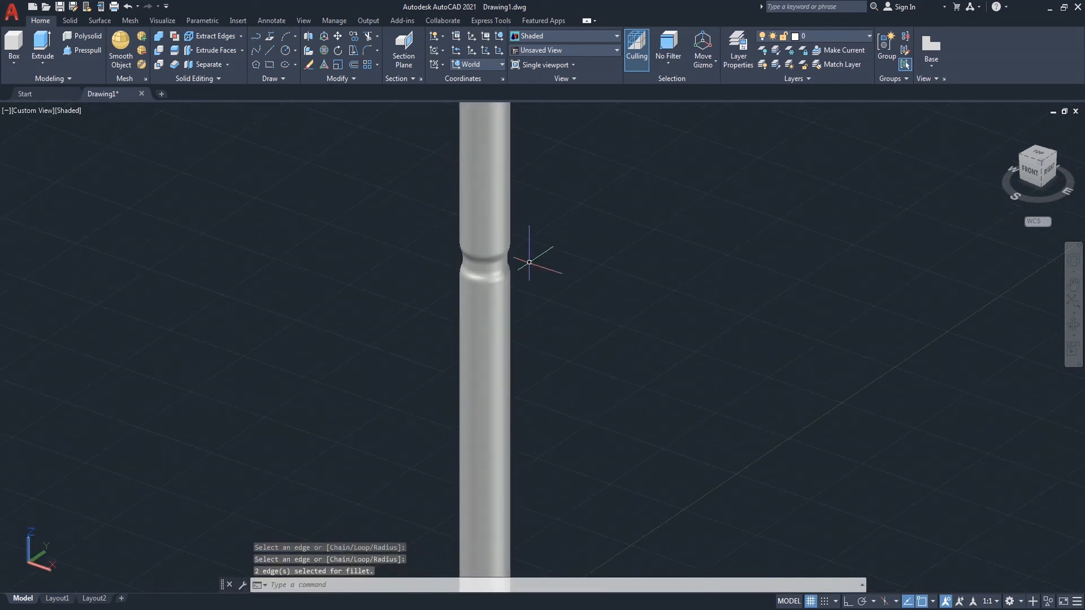
scroll(527, 463, "up", 7)
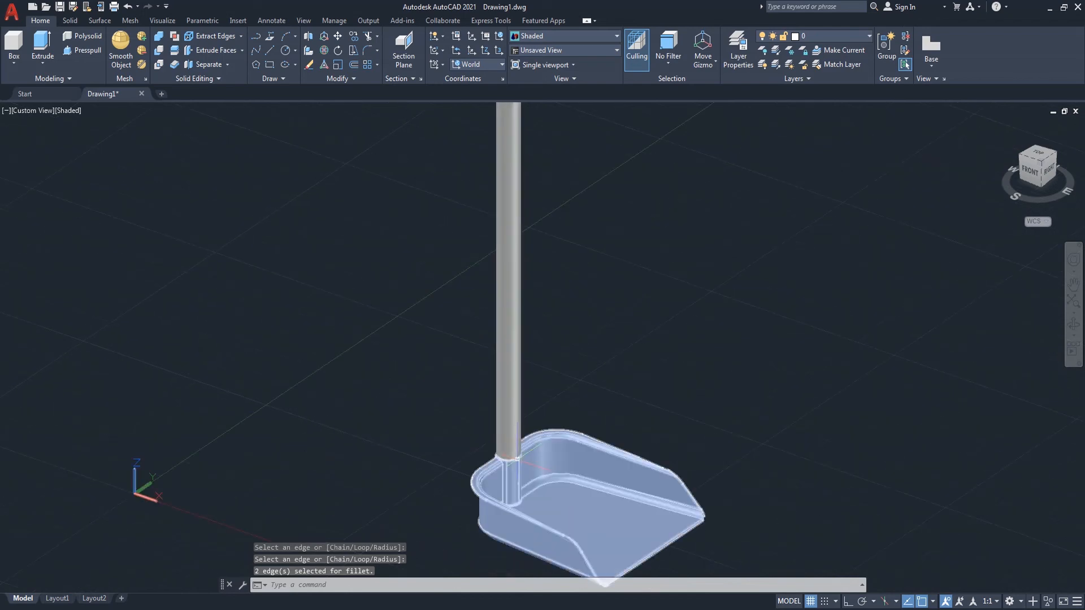
middle_click_drag(560, 382, 455, 387)
scroll(455, 388, "down", 6)
scroll(460, 384, "down", 3)
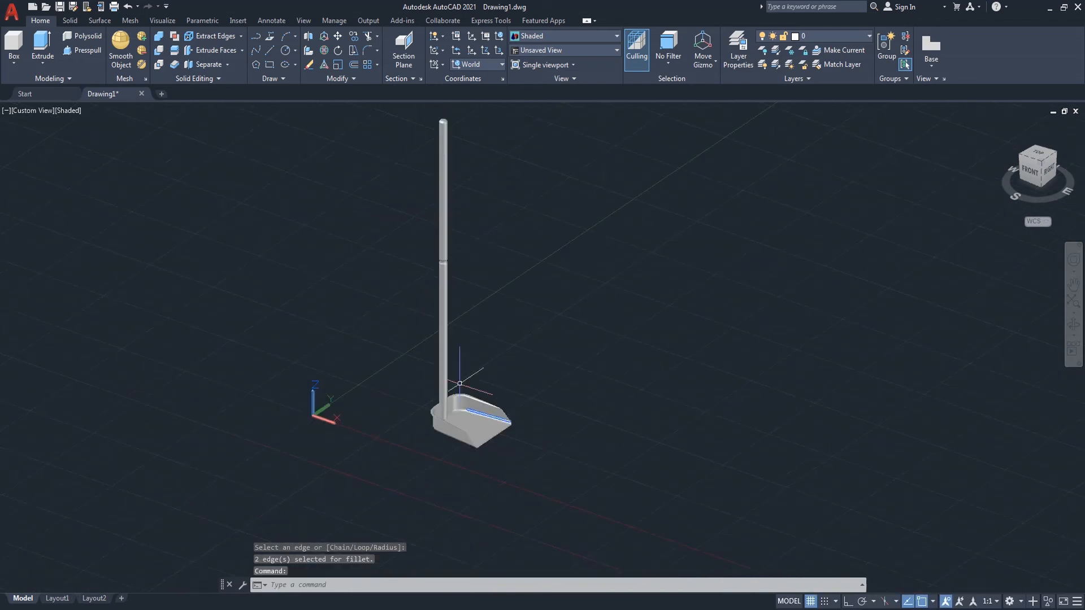
scroll(476, 228, "up", 2)
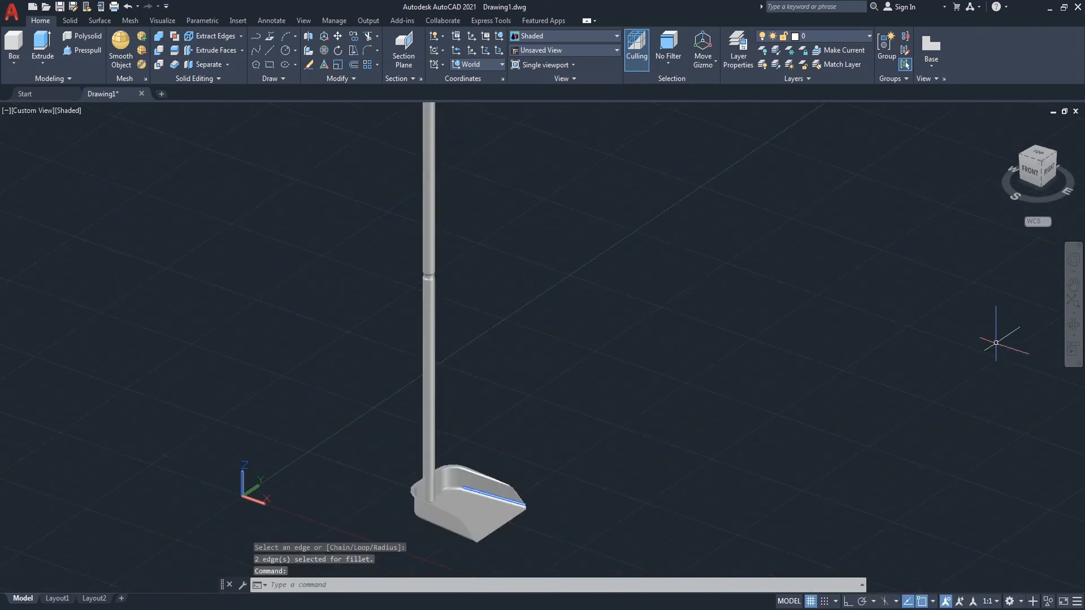
scroll(547, 489, "down", 2)
scroll(493, 503, "up", 3)
left_click_drag(487, 503, 627, 399)
right_click(630, 398)
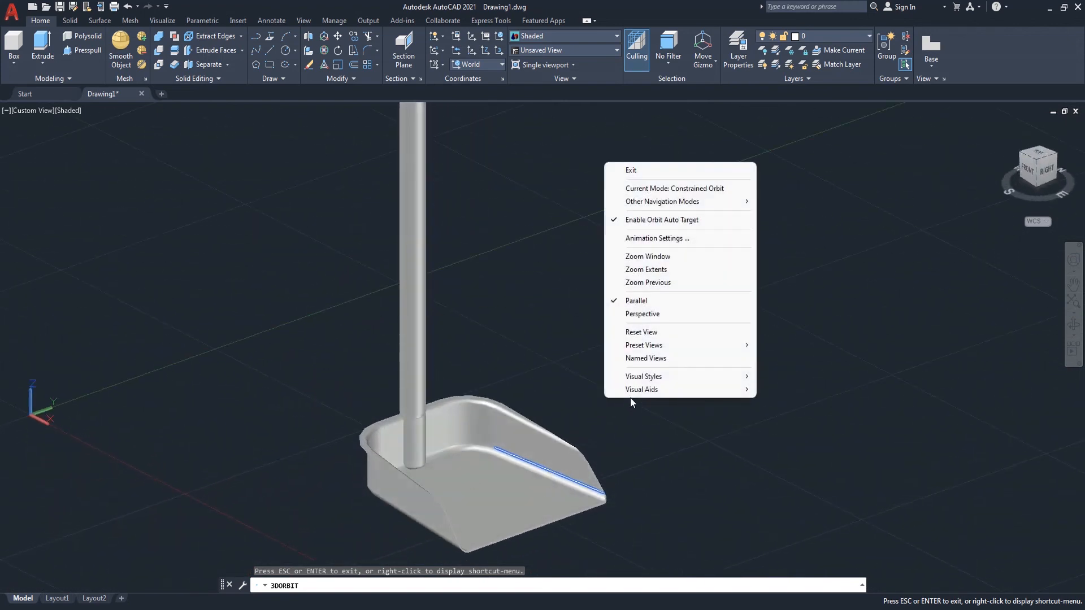
left_click(649, 172)
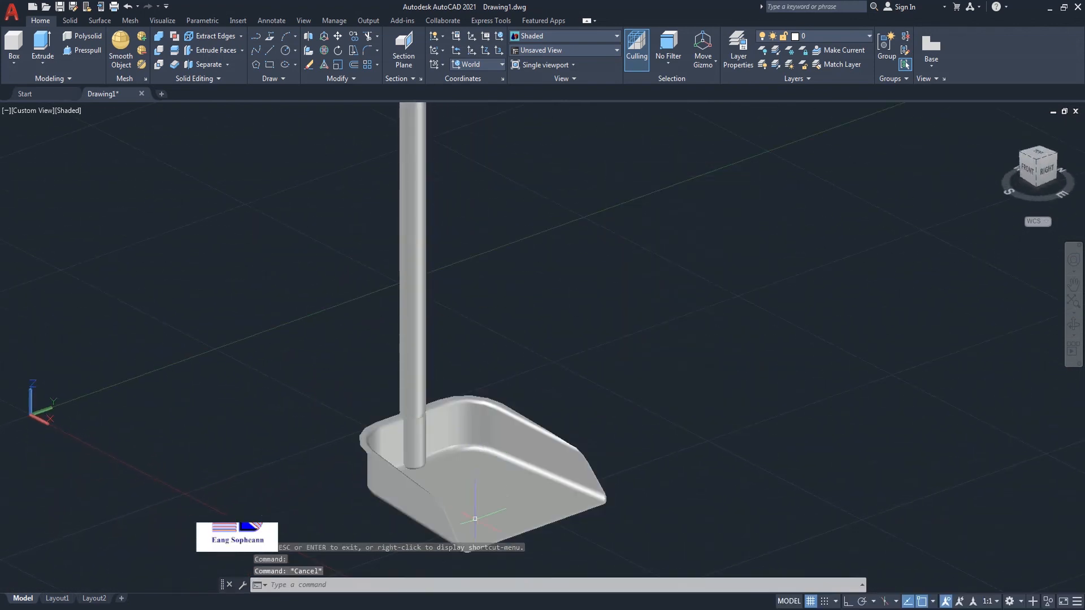
Step: Turn off the drawing grid
scroll(478, 443, "down", 4)
scroll(477, 438, "up", 4)
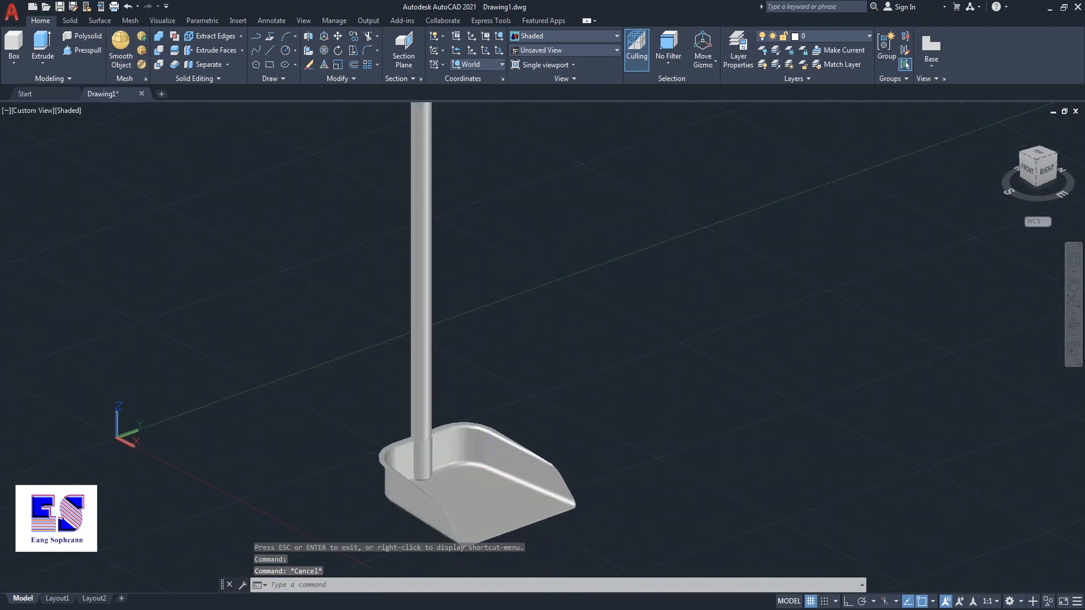
scroll(481, 453, "up", 3)
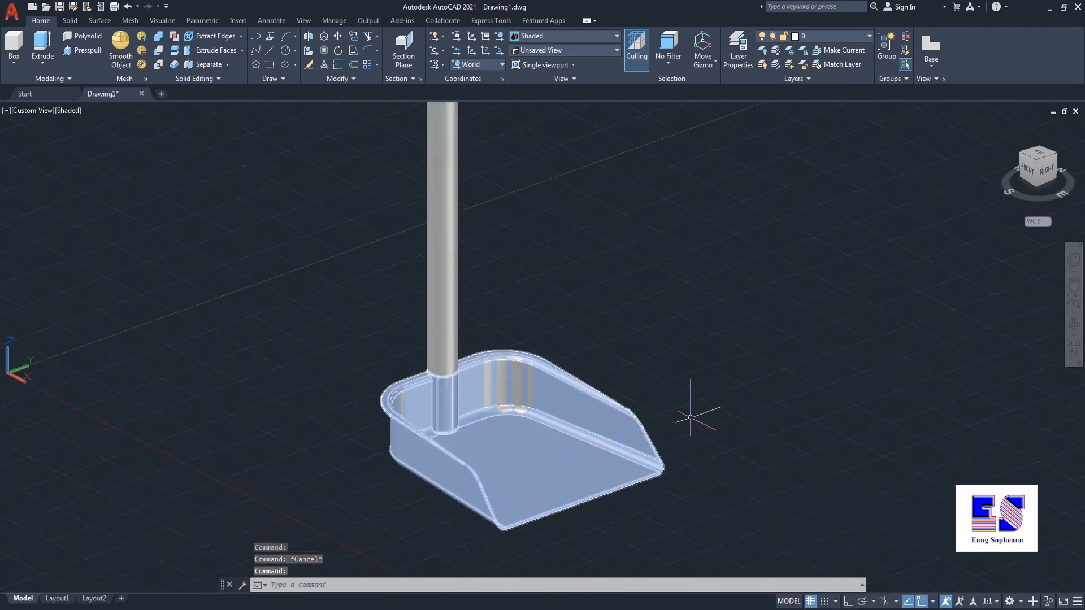
middle_click_drag(690, 417, 725, 384)
key("F7")
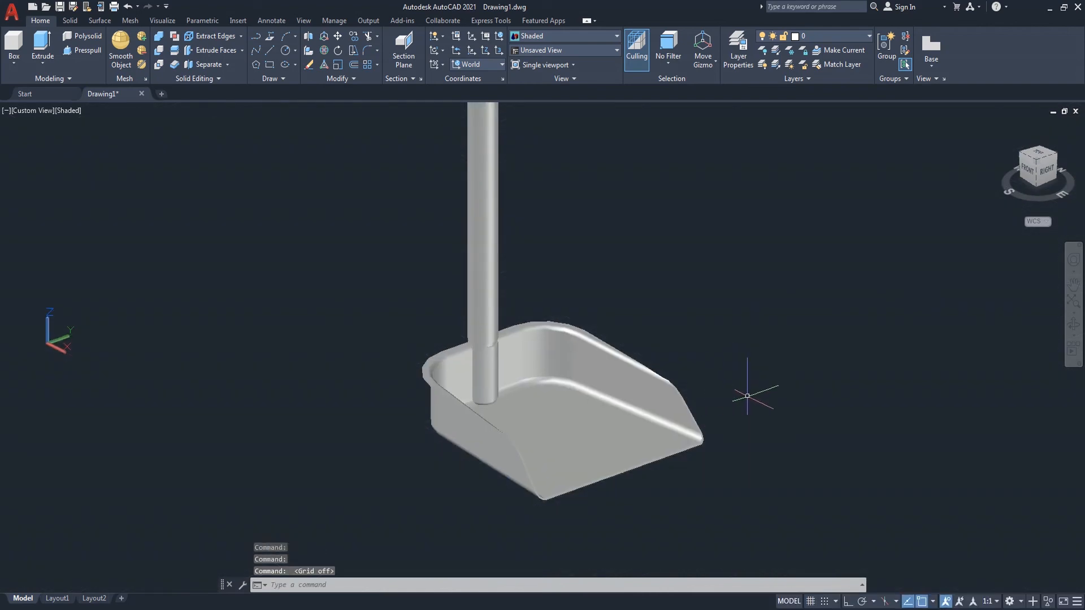
Step: Orbit around the dustpan and handle to inspect the model from above
left_click(1073, 326)
mouse_move(698, 385)
left_mouse_down()
mouse_move(571, 376)
mouse_move(698, 390)
mouse_move(654, 443)
mouse_move(657, 433)
mouse_move(646, 486)
mouse_move(635, 463)
left_mouse_up()
left_click_drag(633, 418, 761, 471)
left_click_drag(624, 464, 617, 444)
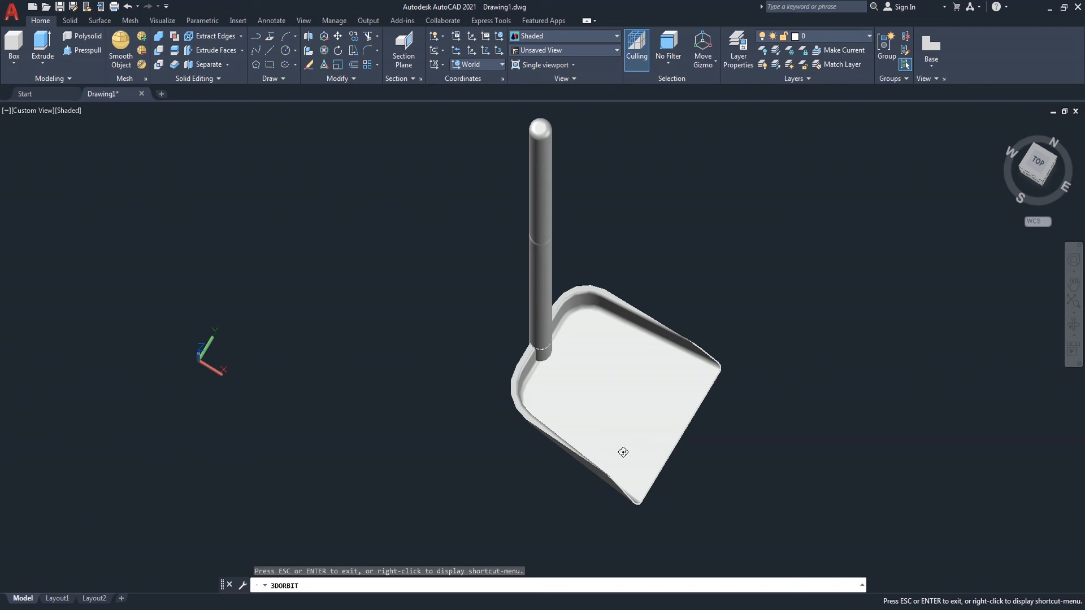
left_click_drag(622, 452, 632, 347)
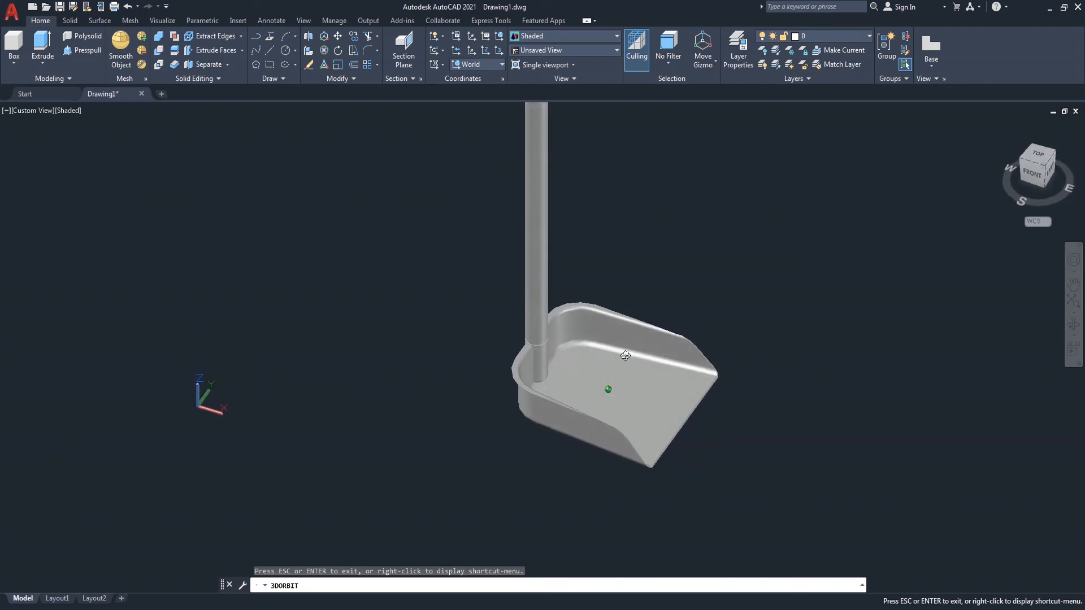
Step: Switch the view to perspective projection
right_click(676, 235)
left_click(686, 240)
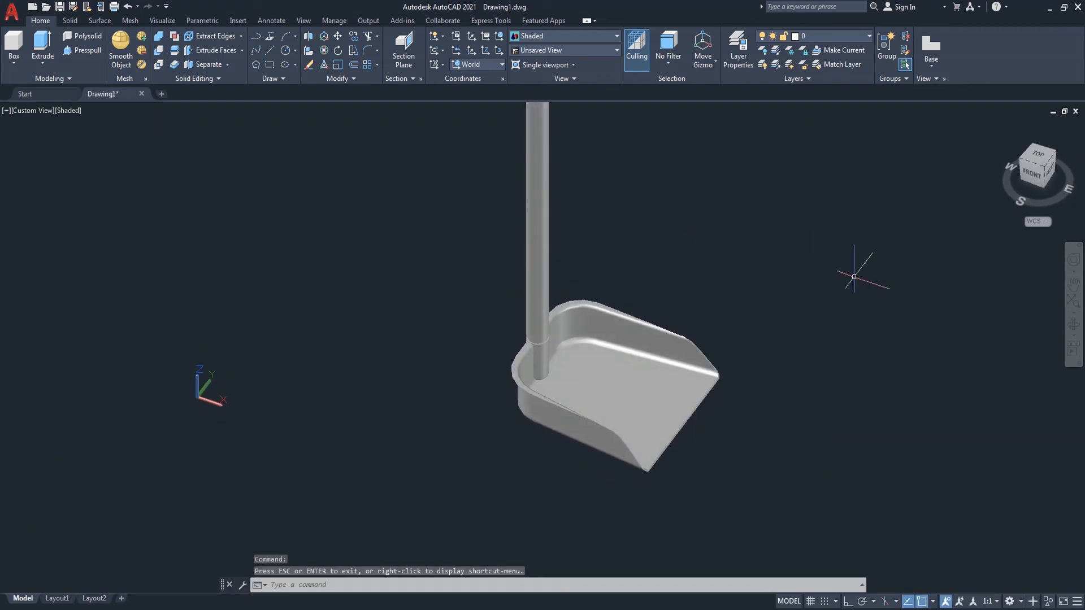
right_click(1047, 219)
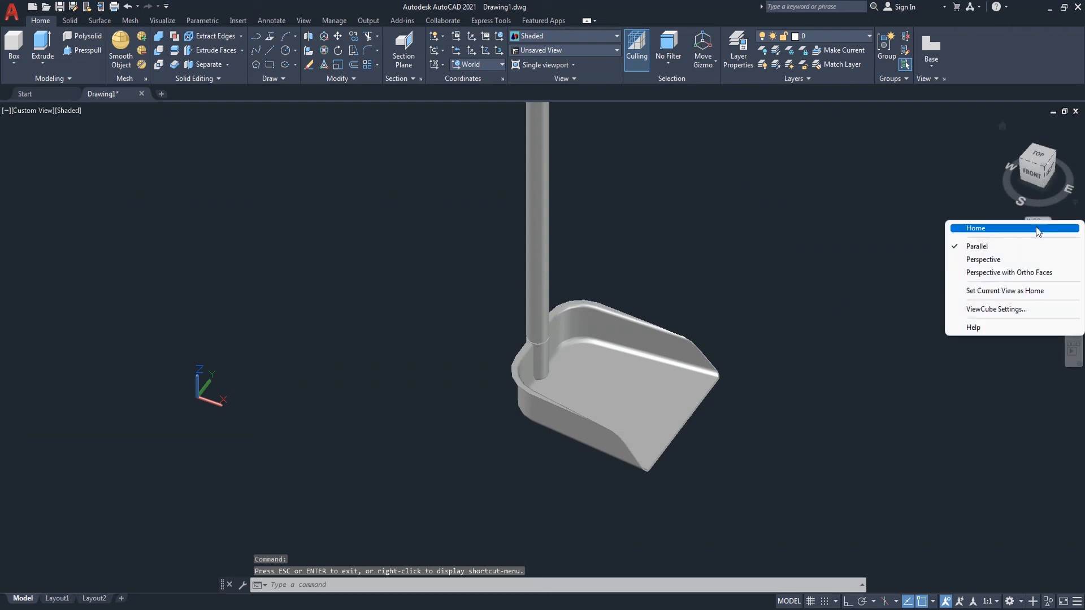
left_click(994, 260)
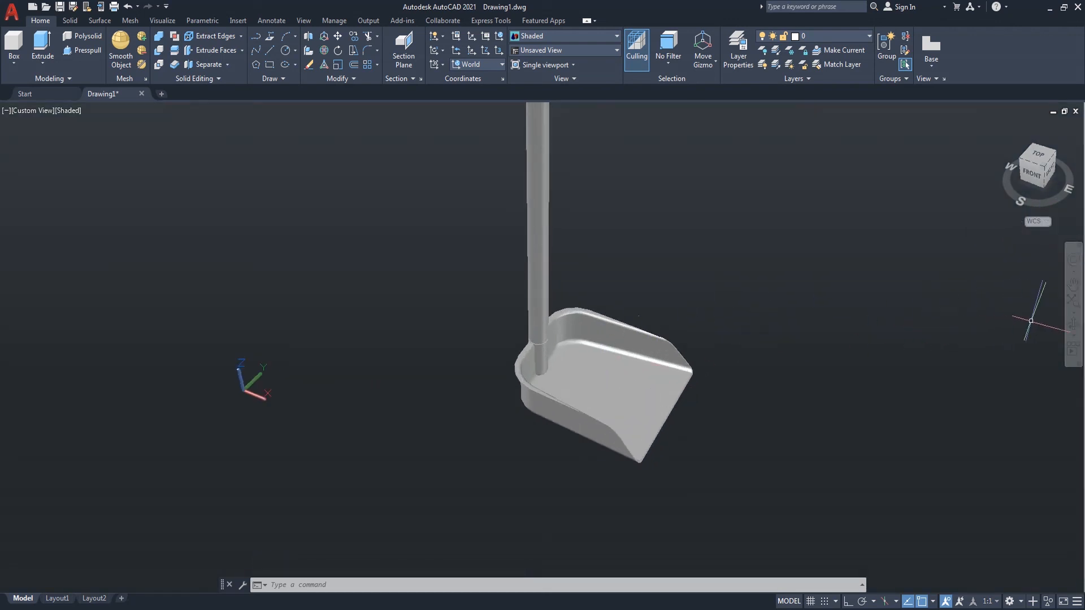
Step: Orbit the model and switch the view back to parallel projection
left_click(1072, 325)
left_click_drag(811, 354, 787, 306)
right_click(779, 288)
left_click(819, 290)
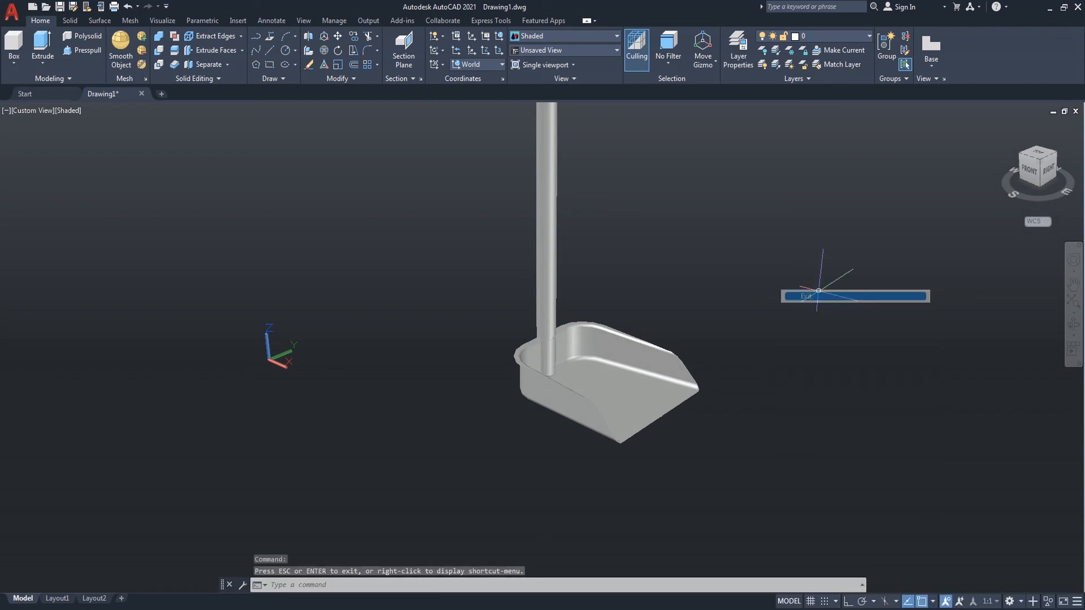
left_click(1046, 222)
right_click(1041, 220)
left_click(995, 247)
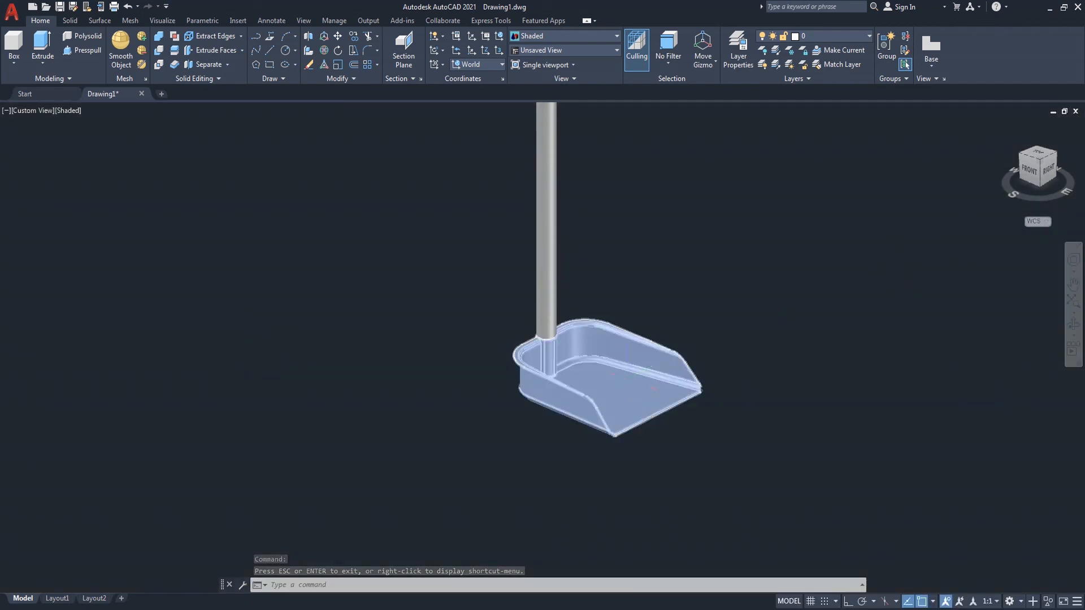
Step: Orbit and zoom in to inspect the inside of the filleted pan
scroll(634, 372, "down", 4)
scroll(634, 372, "up", 3)
scroll(682, 371, "up", 2)
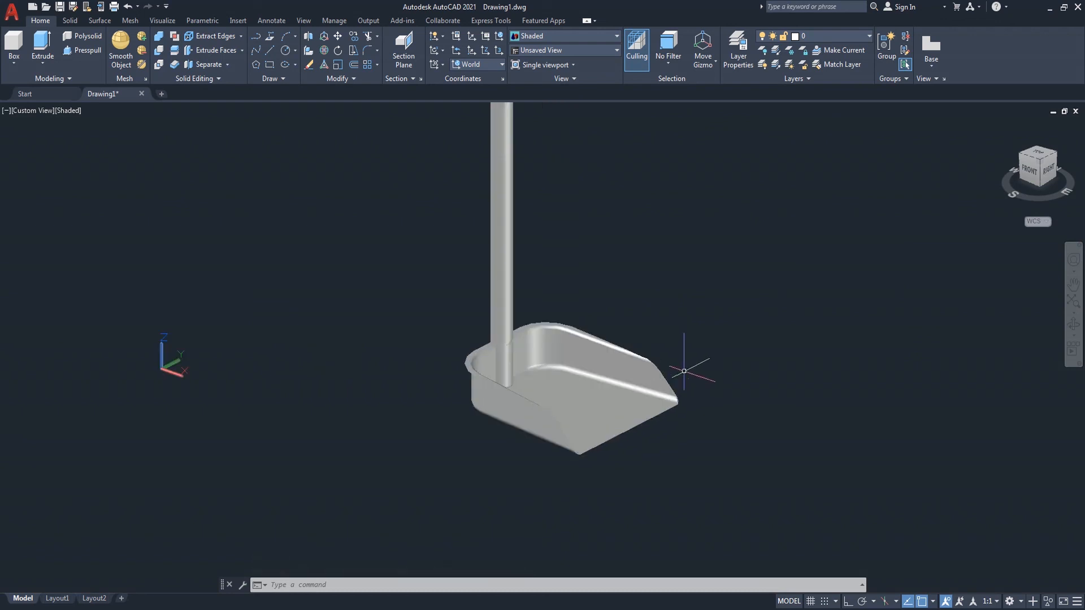
left_click(1073, 325)
left_click_drag(744, 395, 660, 432)
scroll(649, 435, "up", 3)
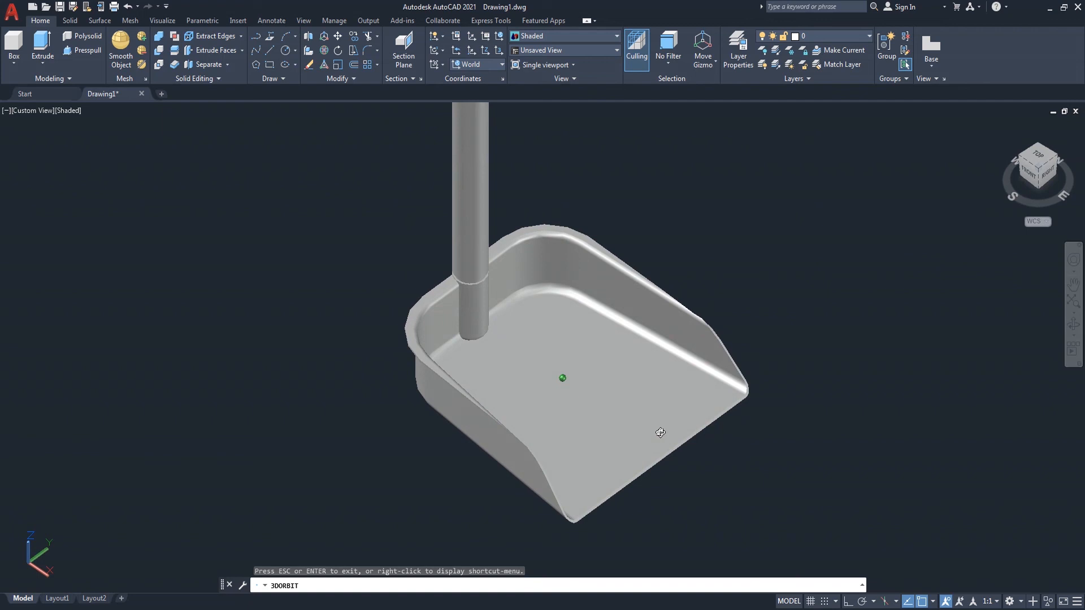
right_click(786, 252)
left_click(814, 259)
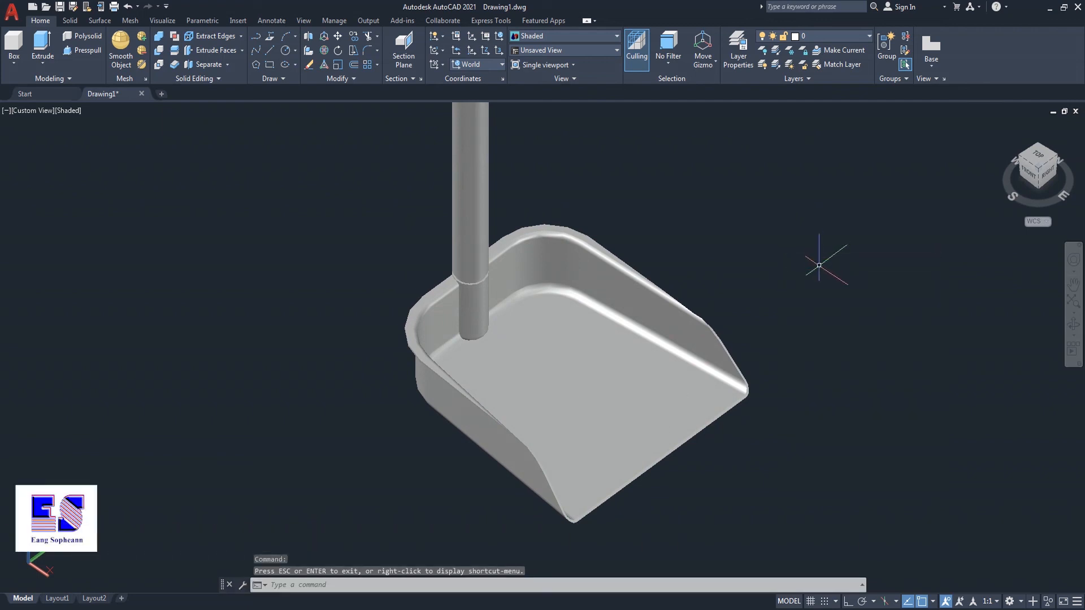
left_click(660, 608)
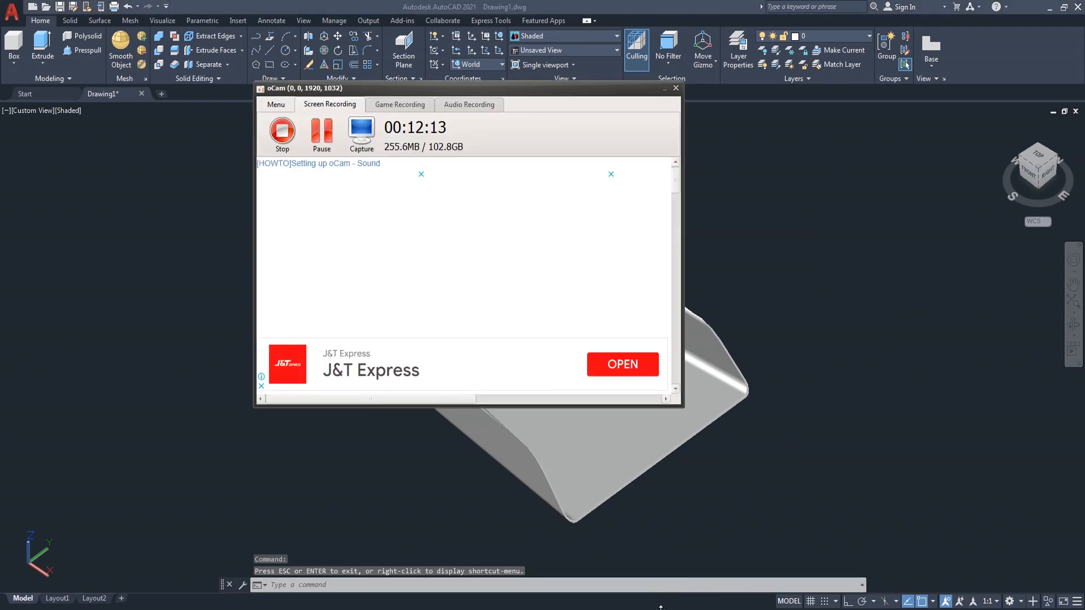